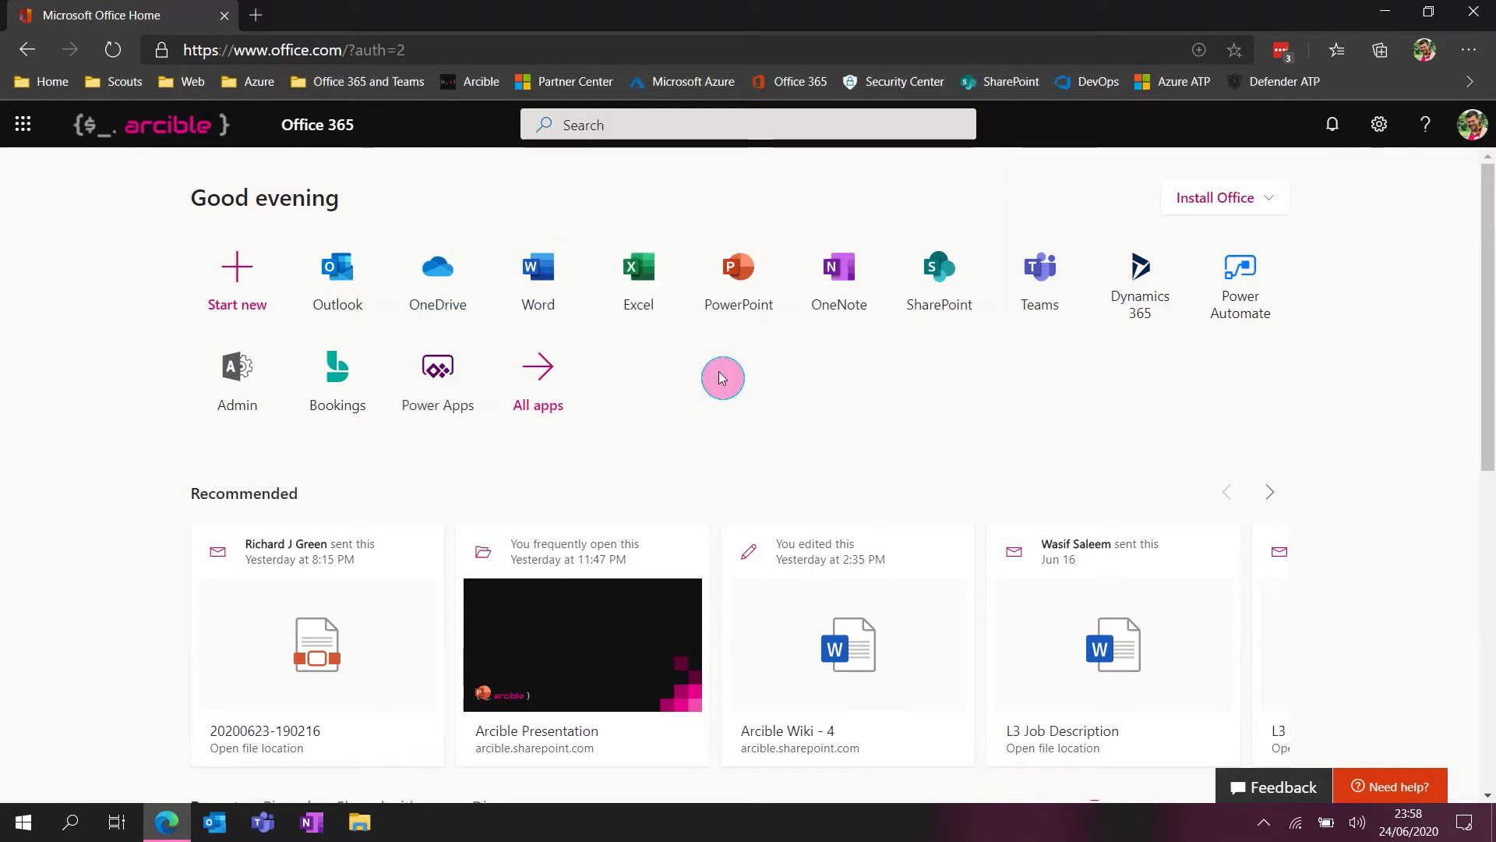
Open Bookings from the full list of Office 365 apps and check the Fuzzy Hair business logo settings without changing them
{"action": "left_click", "coordinate": [555, 380]}
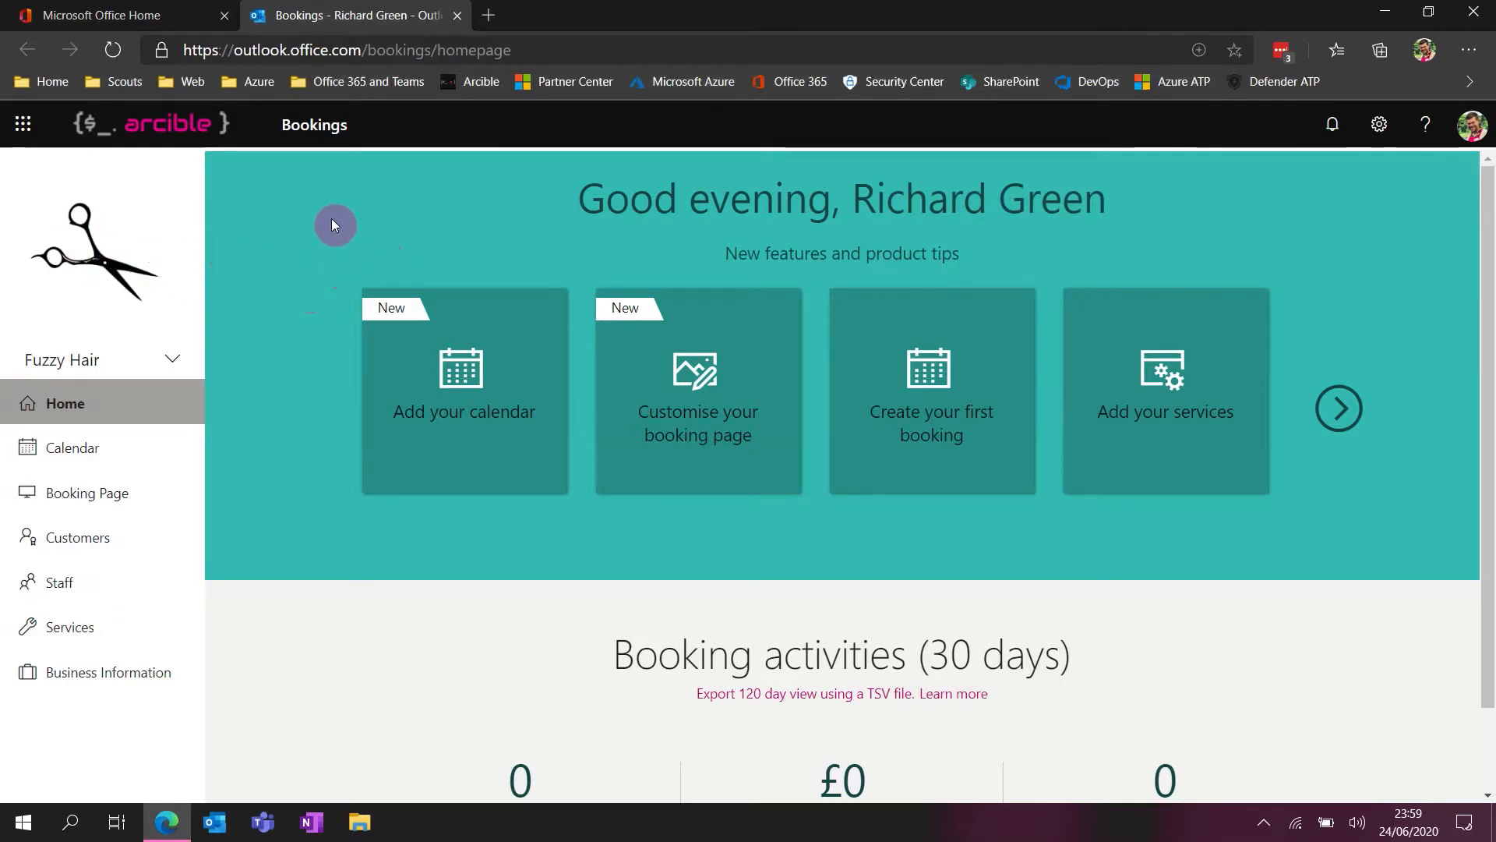
{"action": "left_click", "coordinate": [78, 258]}
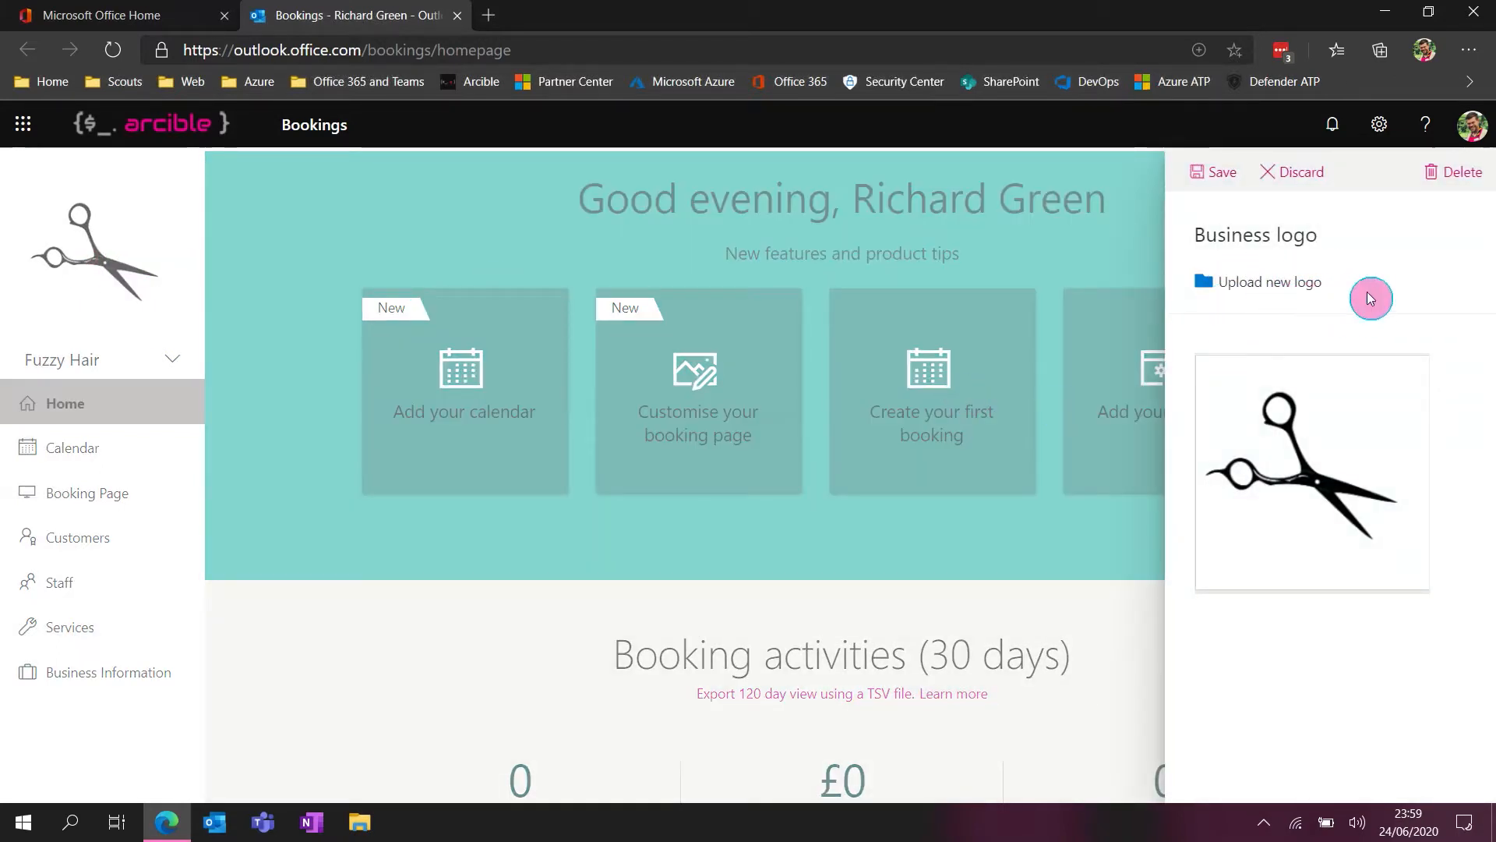
{"action": "left_click", "coordinate": [1315, 184]}
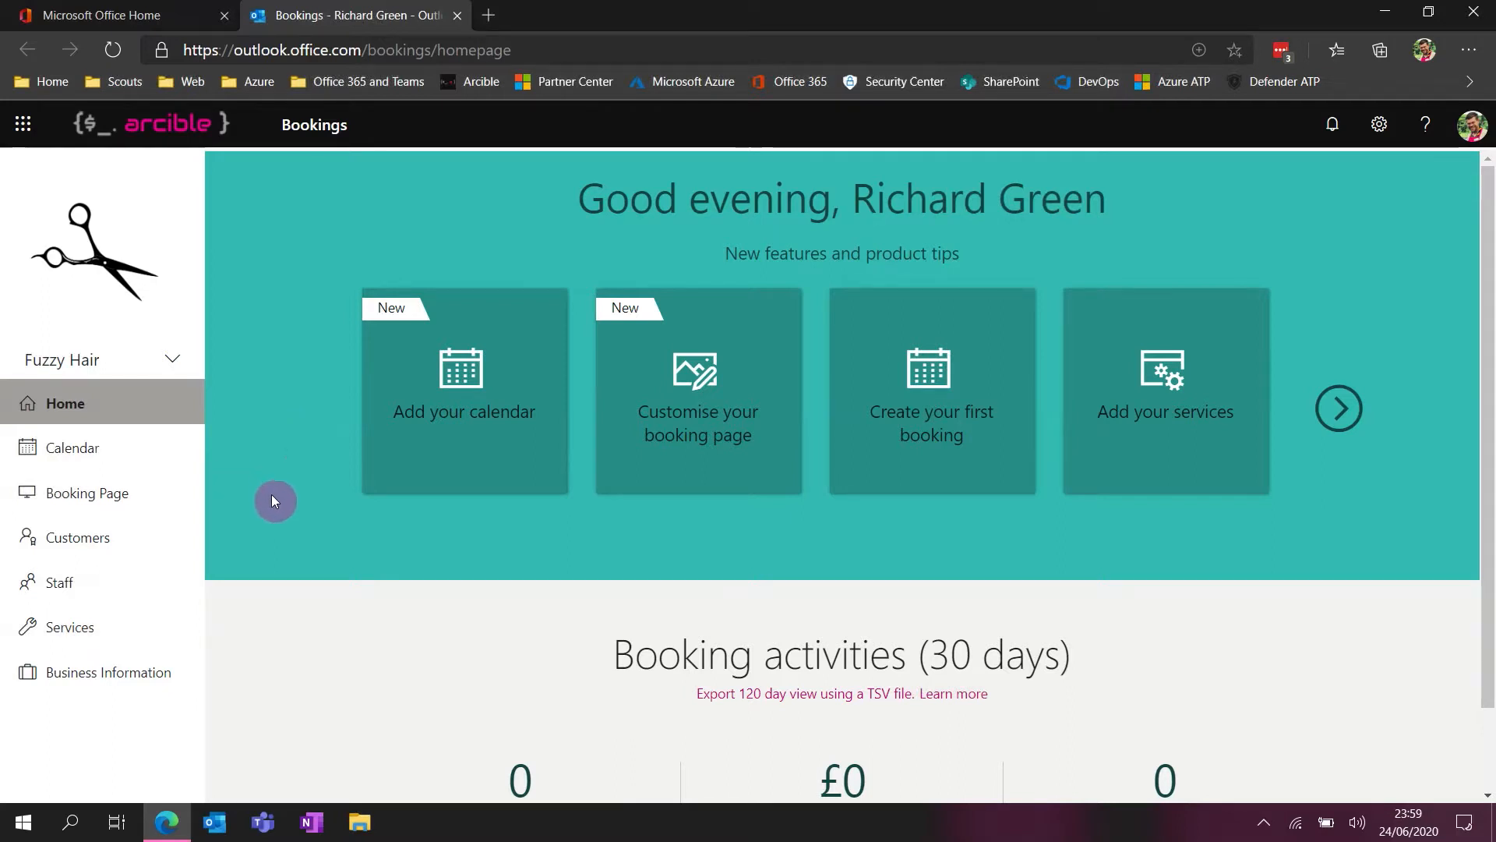
Open the business information and review the name, address, phone and customer reply email fields
{"action": "left_click", "coordinate": [147, 671]}
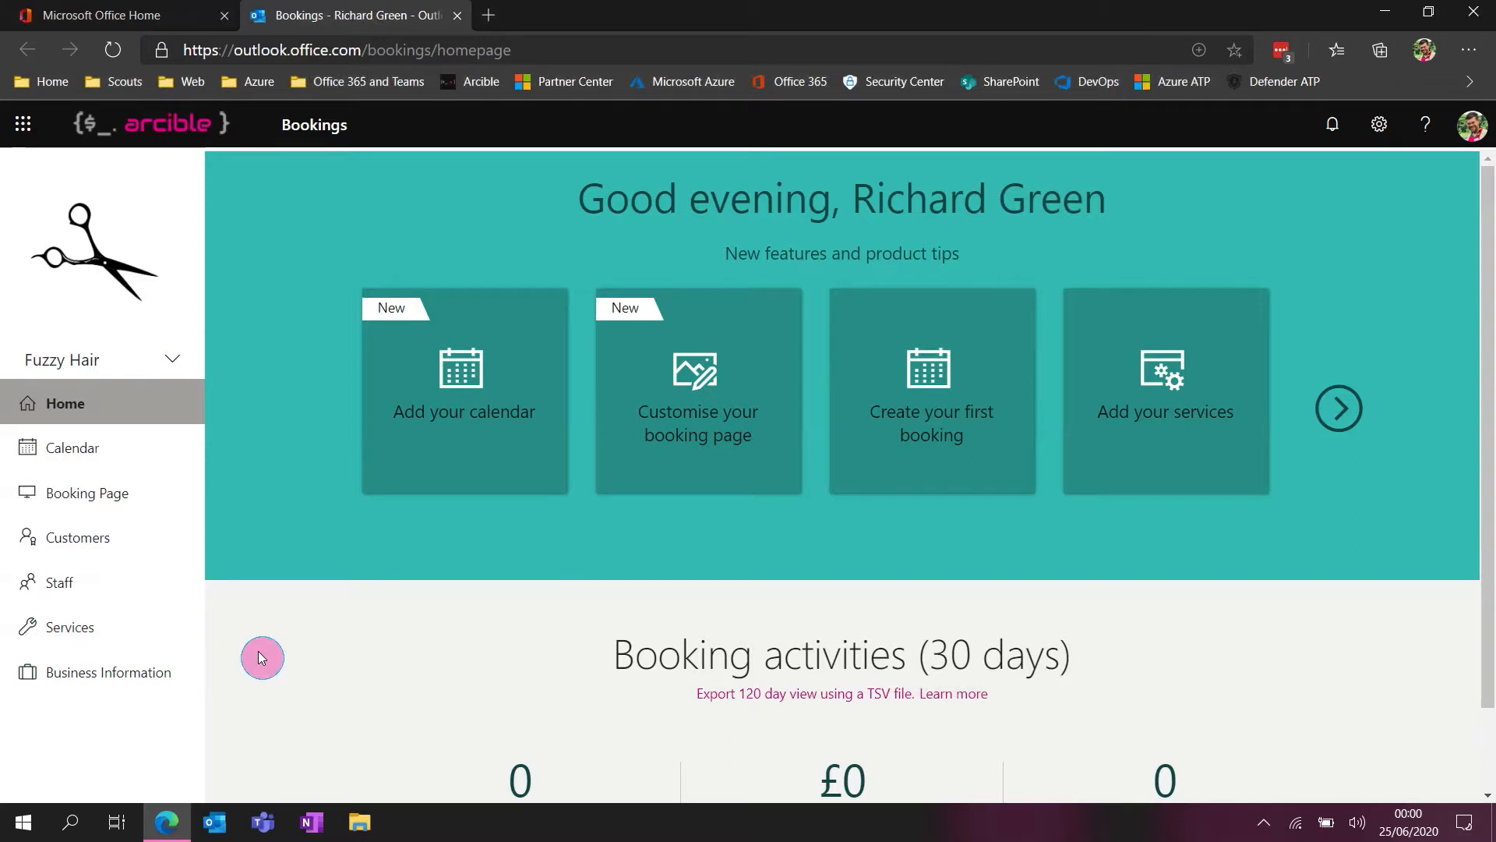
{"action": "left_click", "coordinate": [187, 672]}
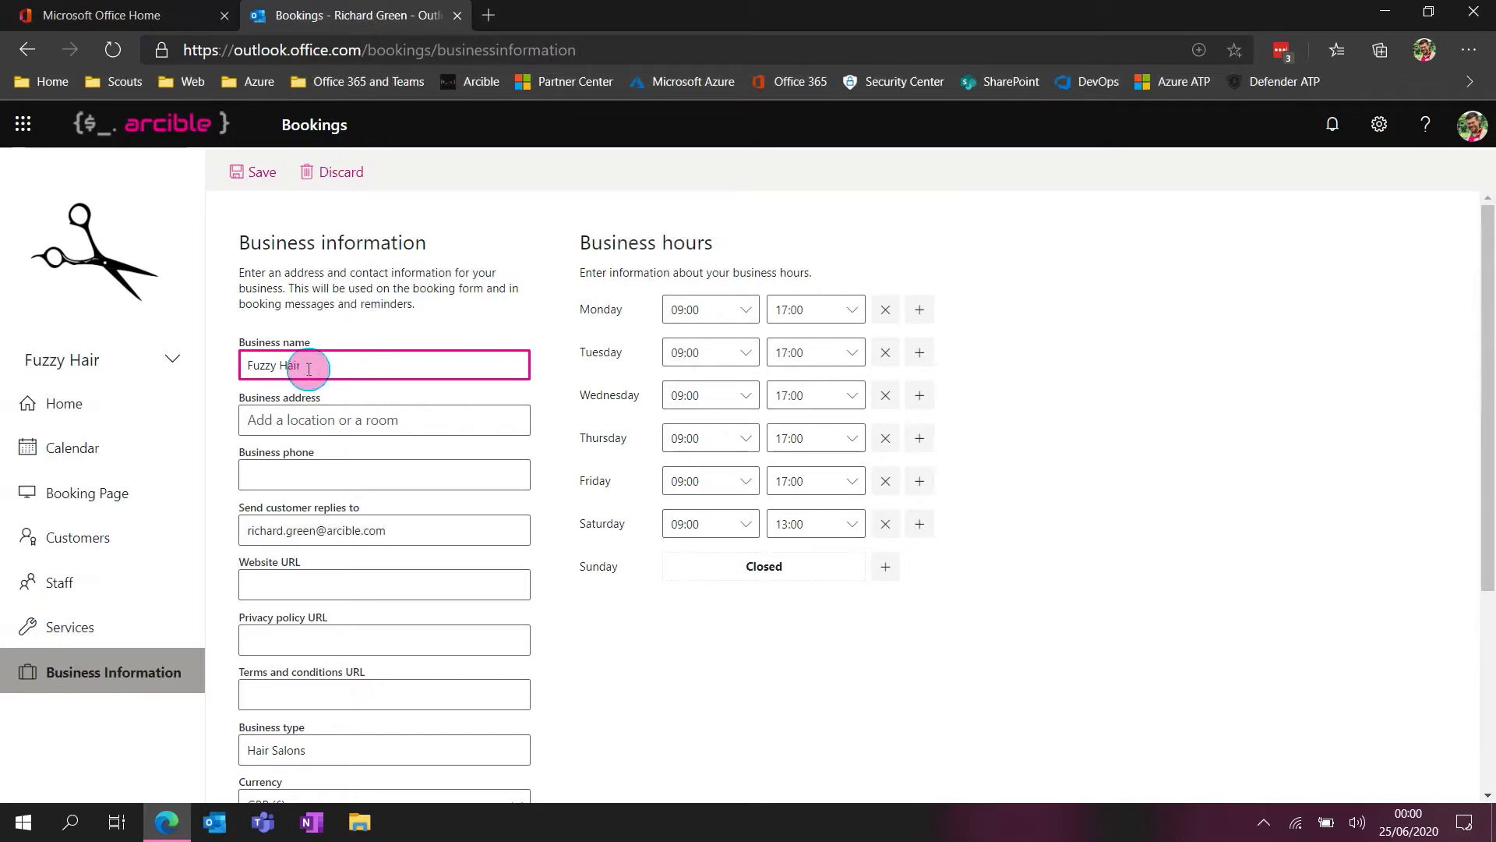
{"action": "left_click", "coordinate": [385, 419]}
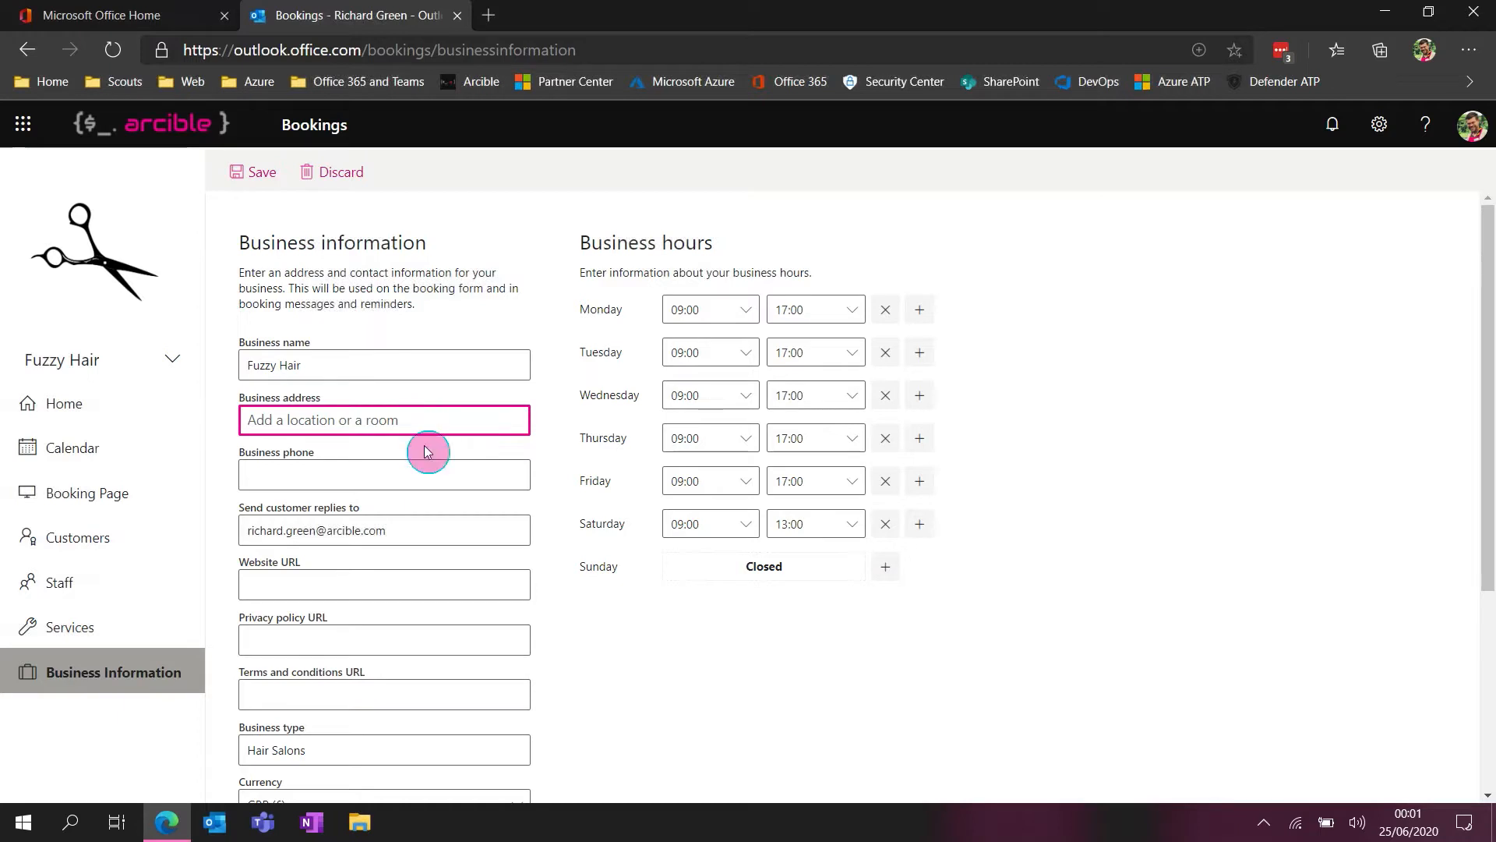
{"action": "left_click", "coordinate": [315, 472]}
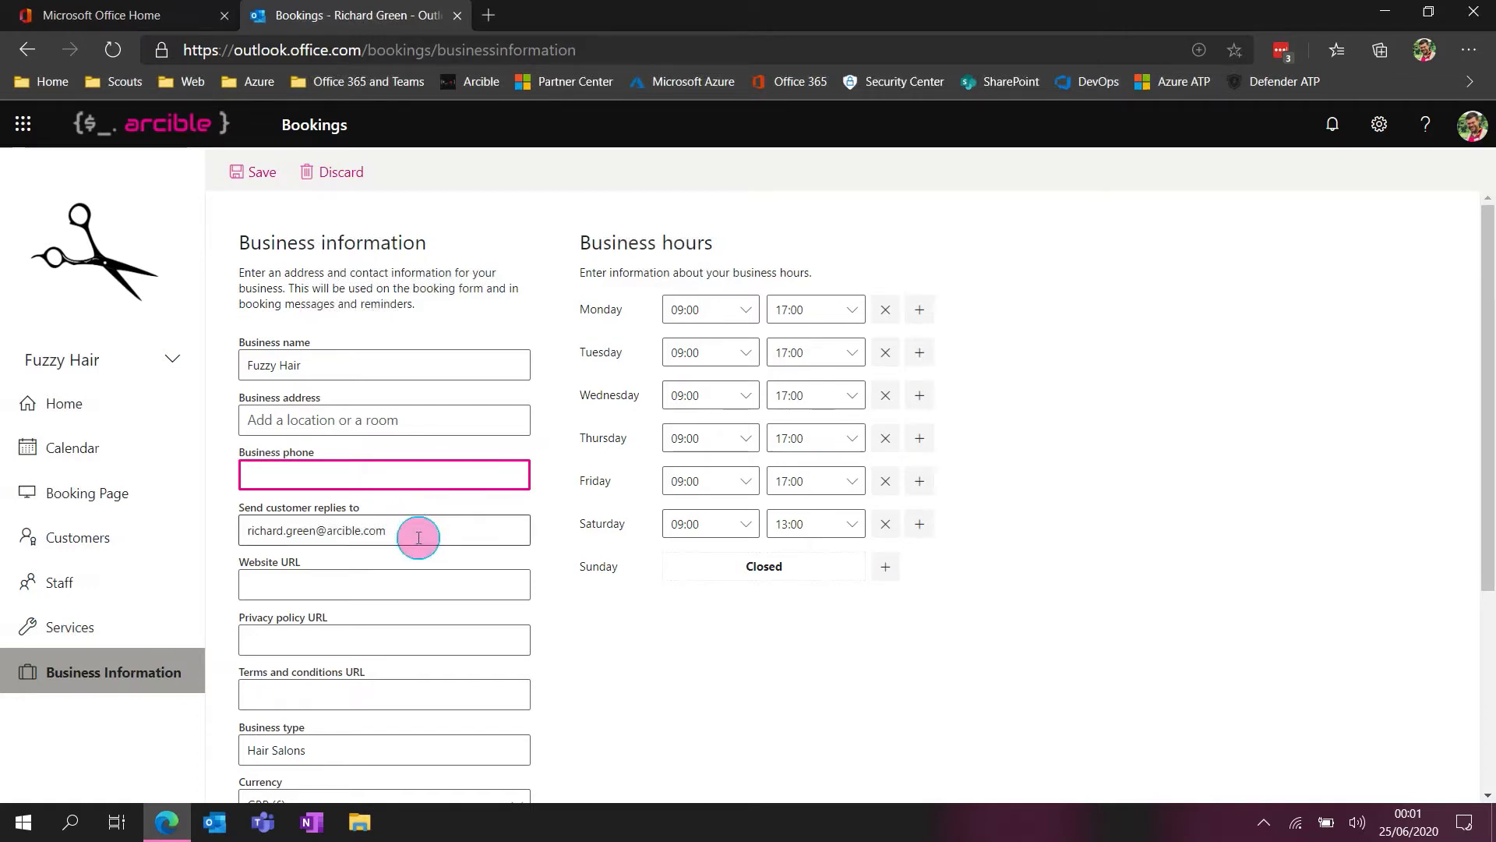
{"action": "left_click_drag", "start_coordinate": [427, 532], "coordinate": [250, 530]}
{"action": "left_click", "coordinate": [586, 598]}
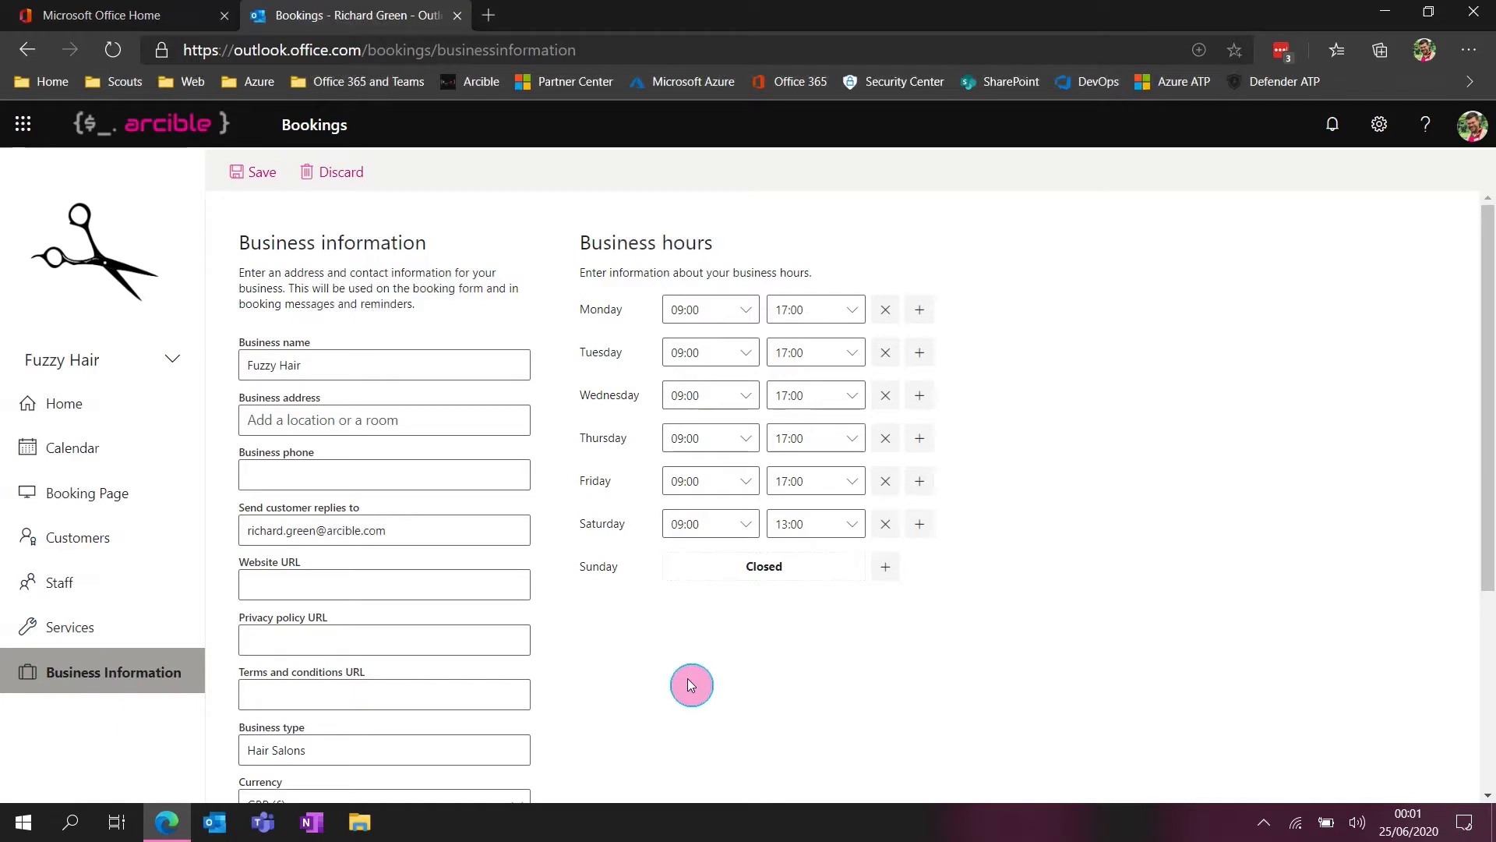
Review the business type and the available currency options in the business information without changing them
{"action": "scroll", "coordinate": [689, 681], "scroll_direction": "down", "scroll_amount": 1}
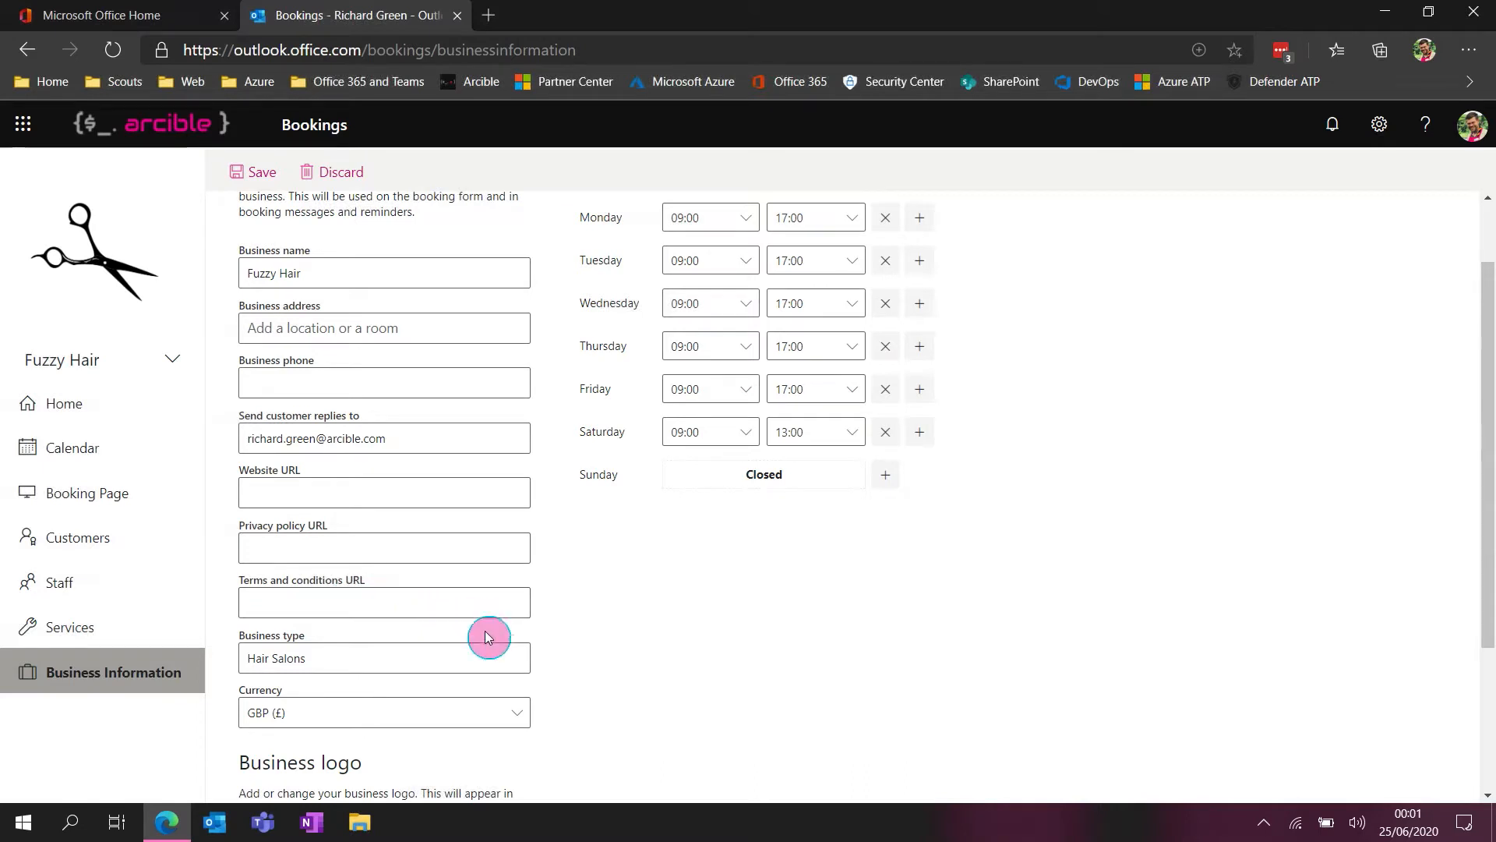
{"action": "left_click", "coordinate": [367, 660]}
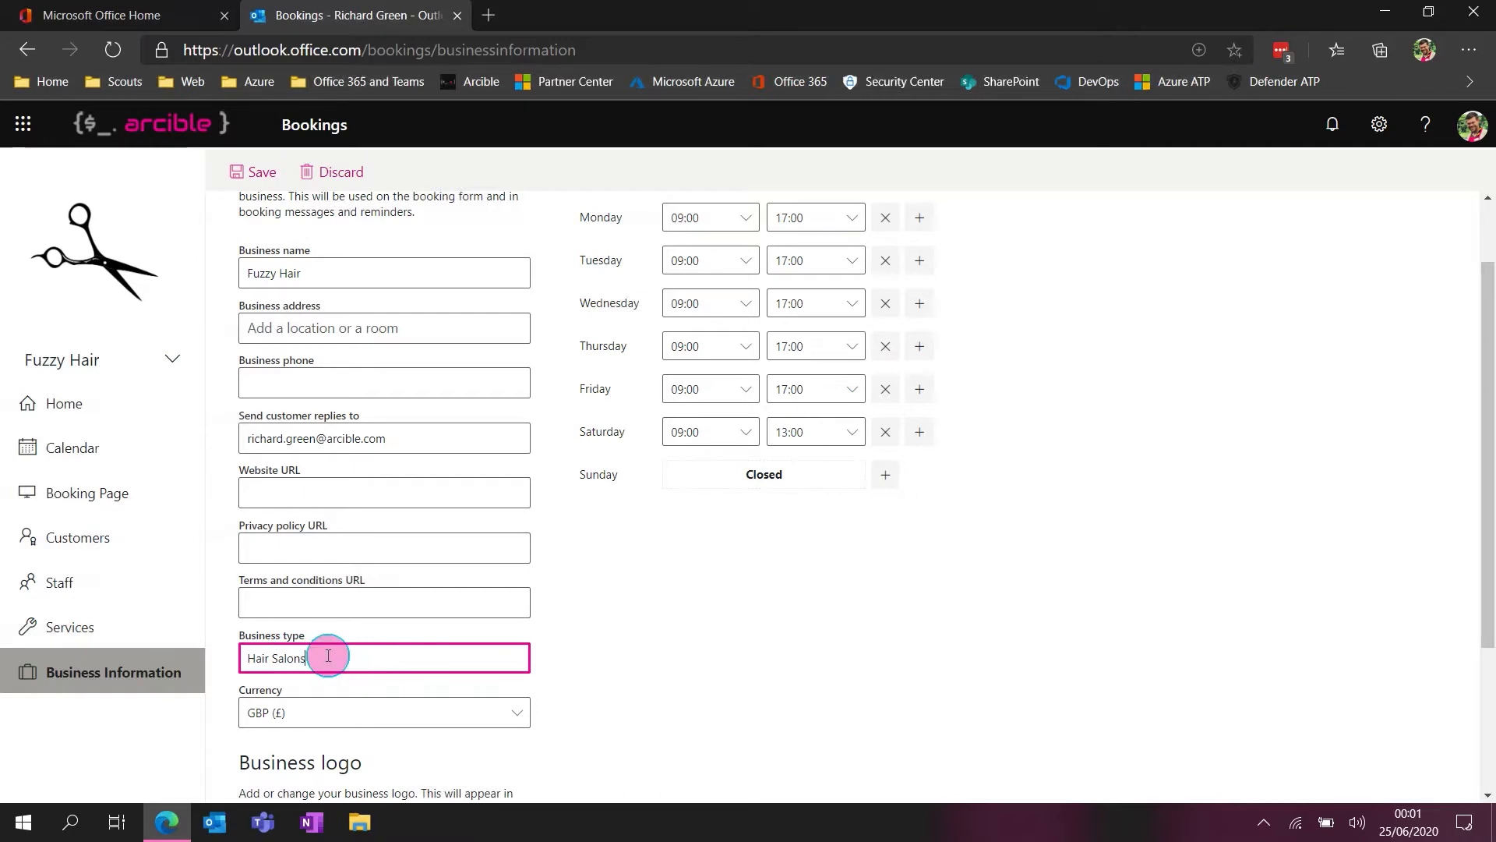
{"action": "left_click_drag", "start_coordinate": [326, 657], "coordinate": [253, 661]}
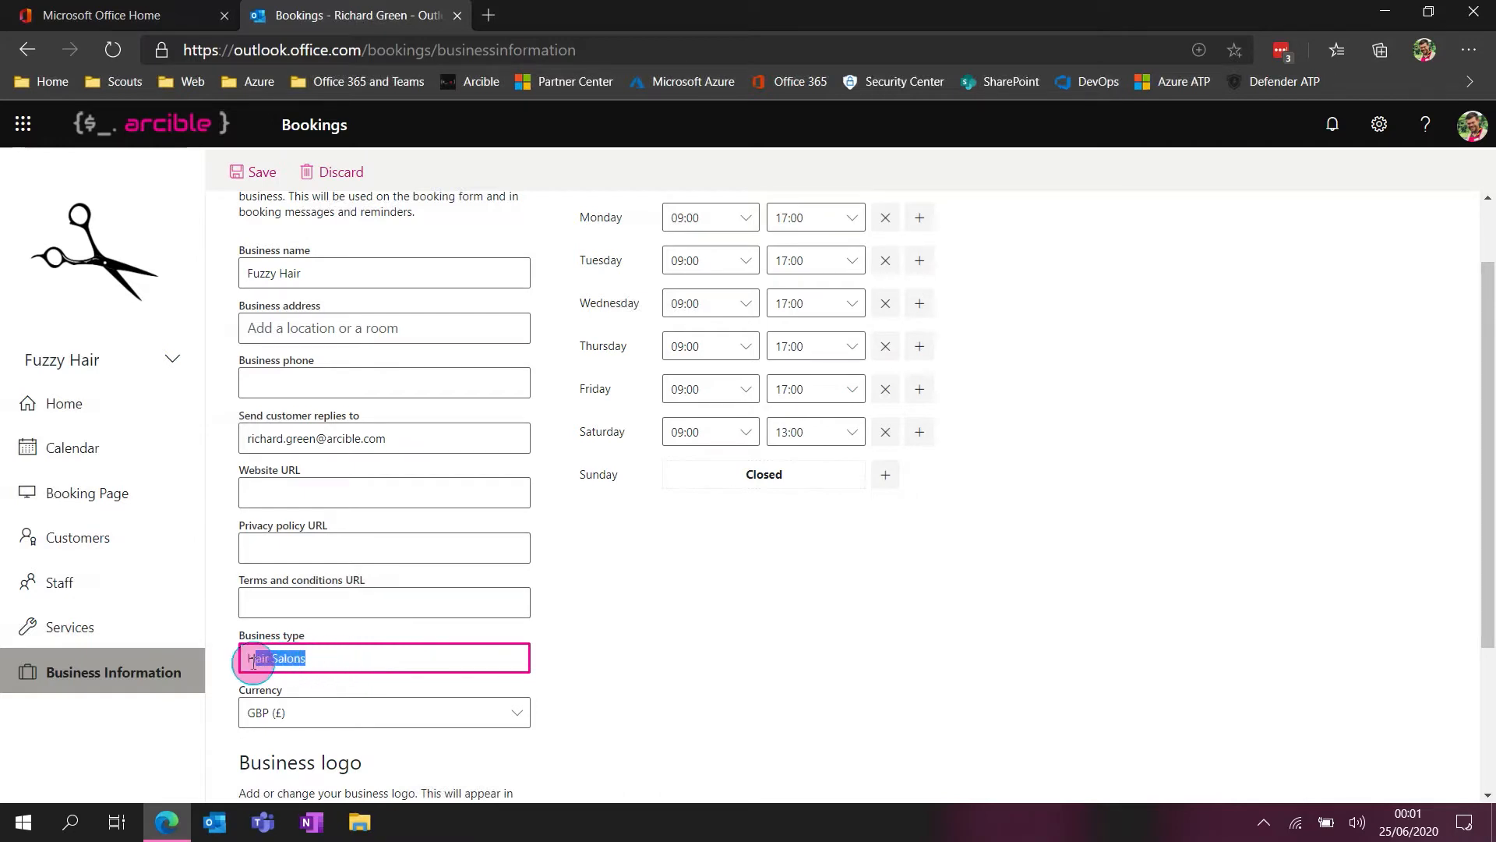
{"action": "left_click", "coordinate": [615, 675]}
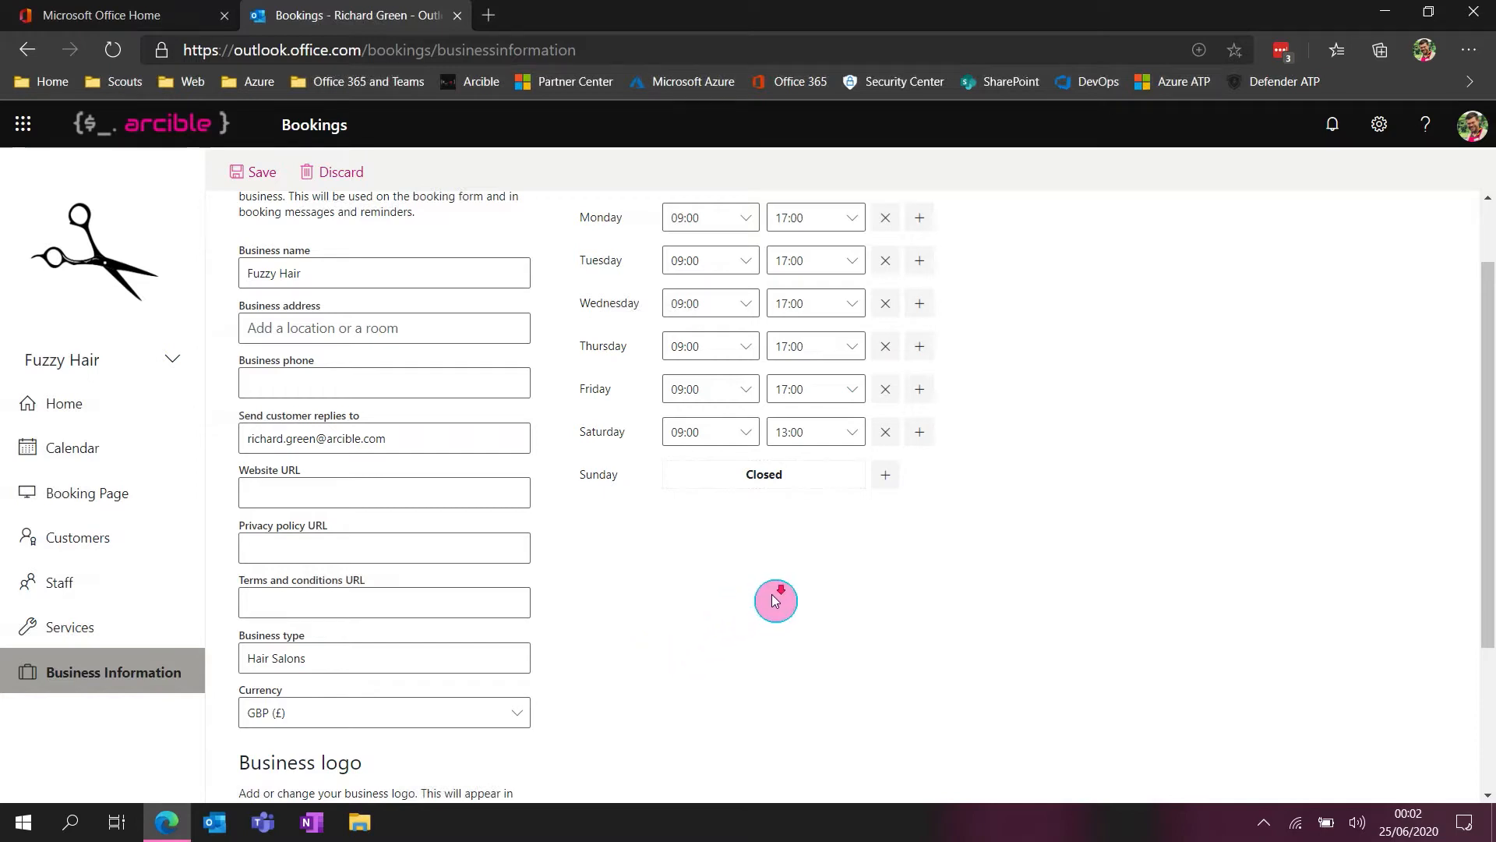
{"action": "scroll", "coordinate": [767, 604], "scroll_direction": "down", "scroll_amount": 1}
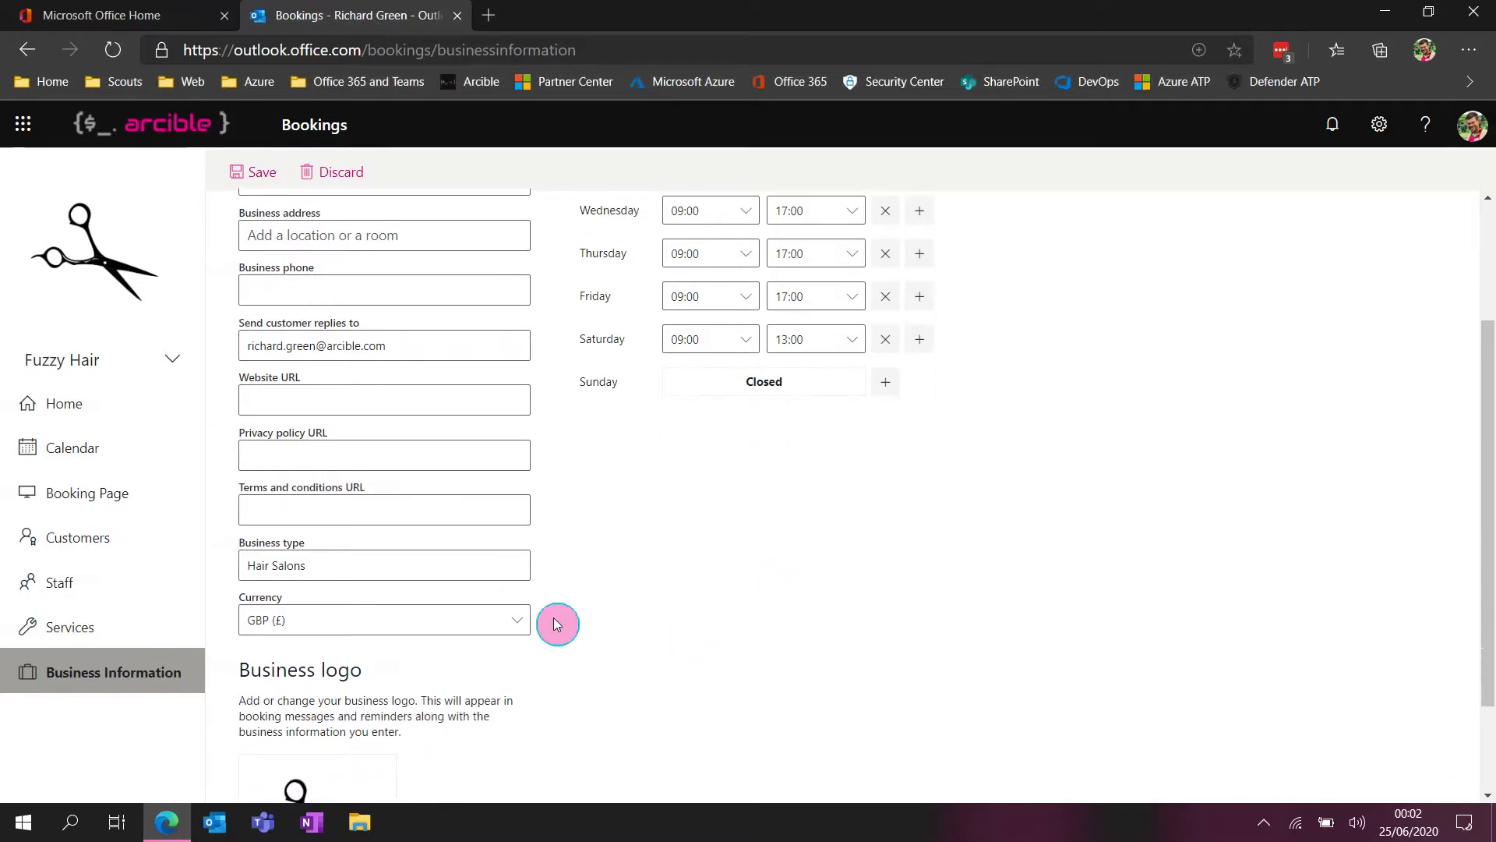
{"action": "left_click", "coordinate": [520, 628]}
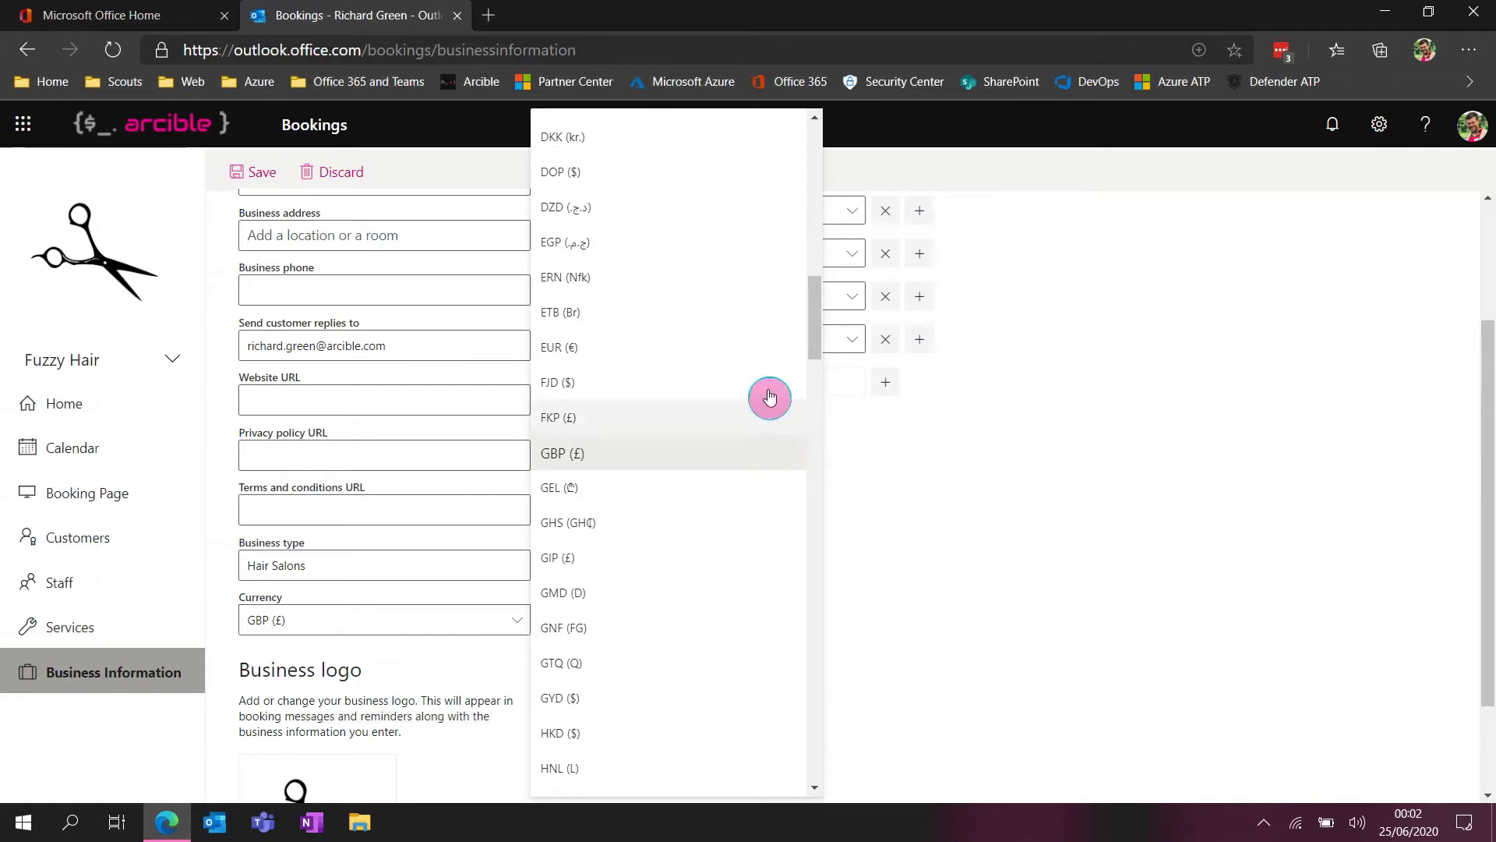
{"action": "left_click", "coordinate": [1073, 578]}
{"action": "scroll", "coordinate": [940, 622], "scroll_direction": "up", "scroll_amount": 3}
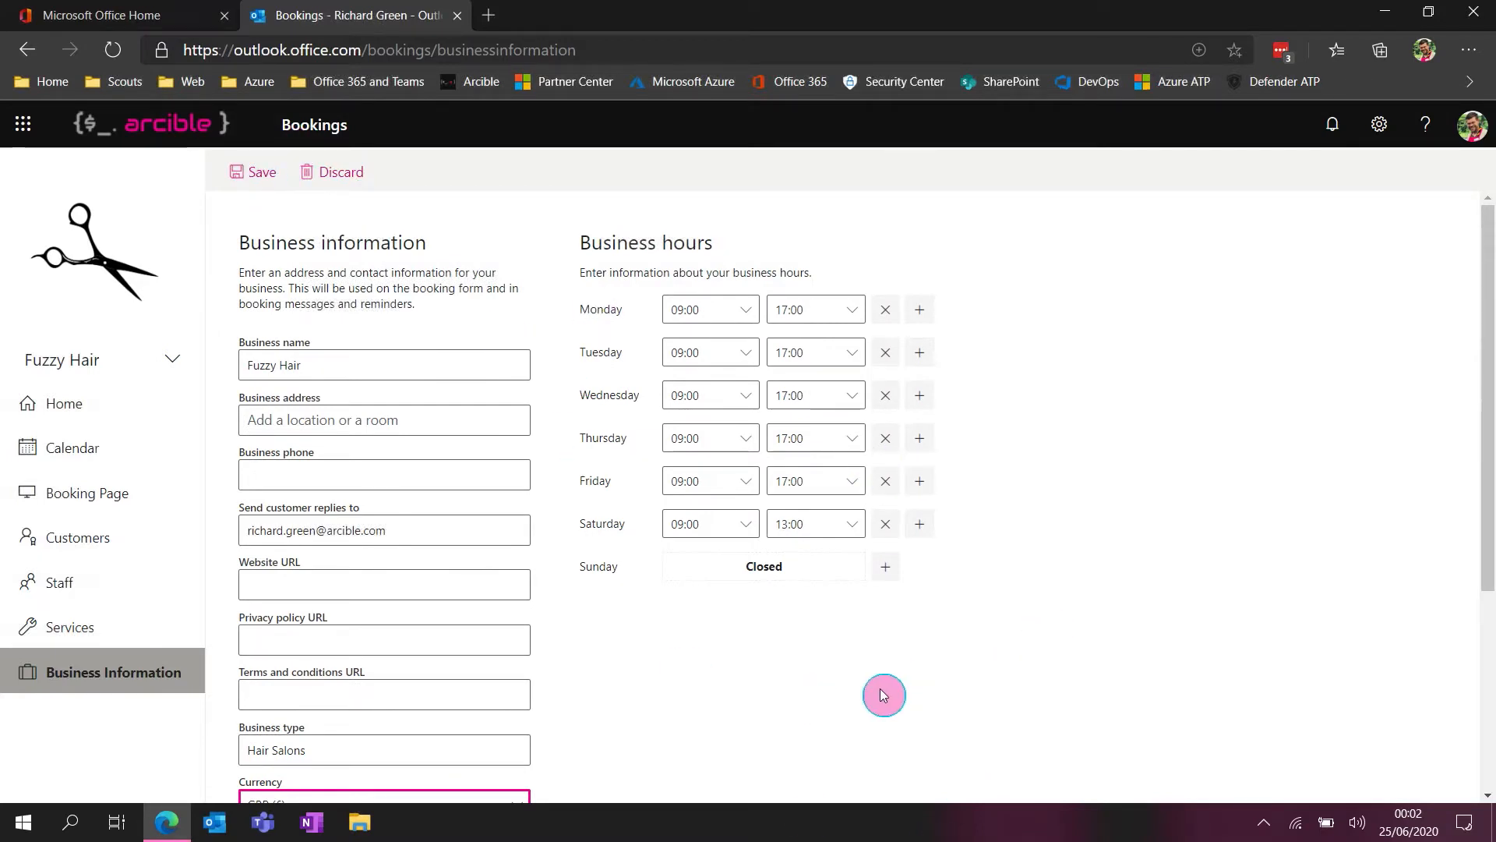
Open the "Haircut, short hair" service for editing and review its name, description and default location
{"action": "left_click", "coordinate": [98, 627]}
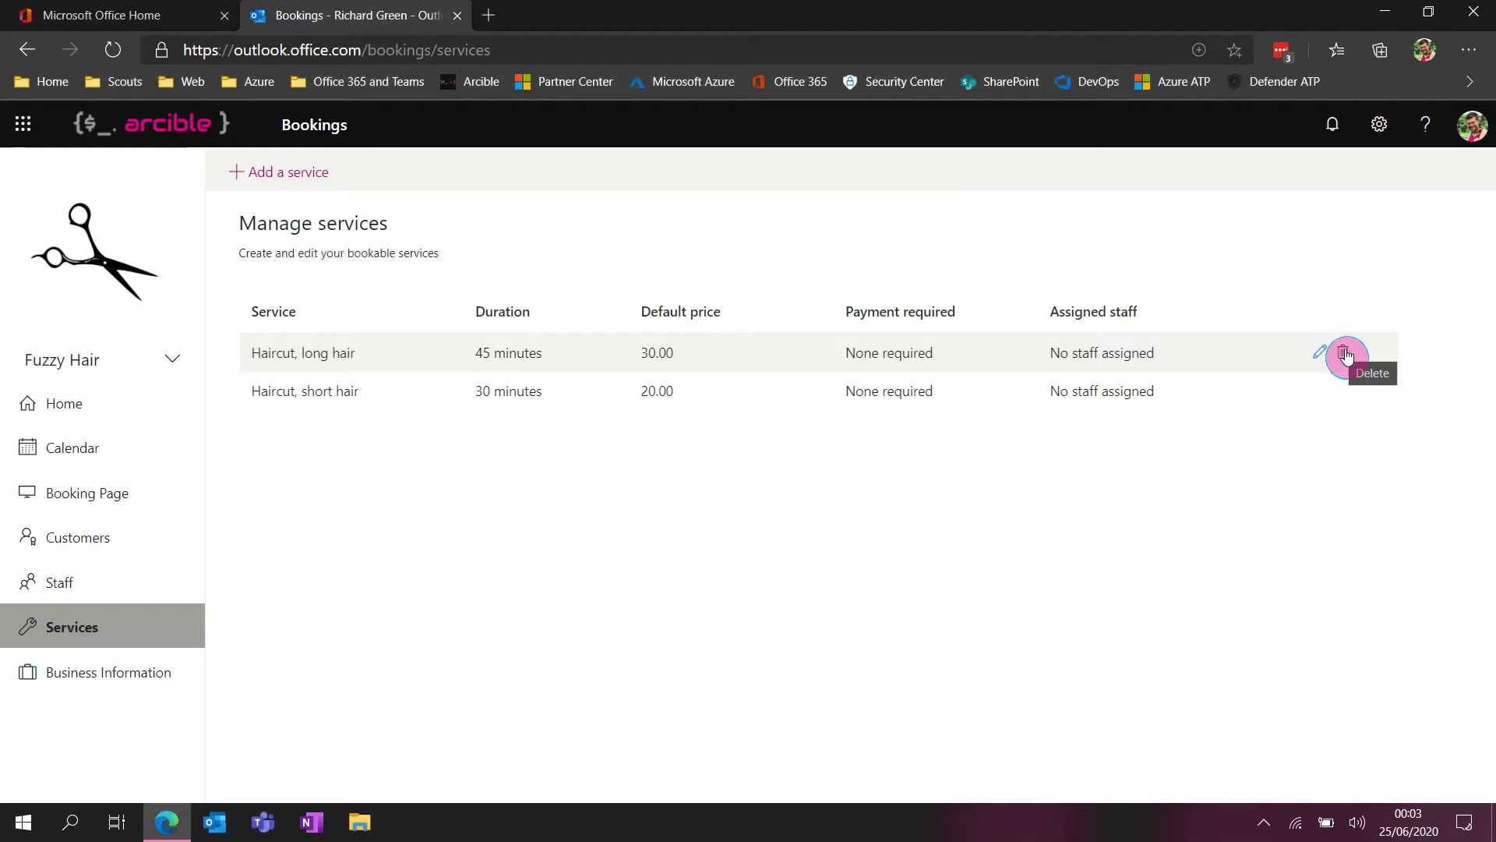
{"action": "left_click", "coordinate": [335, 394]}
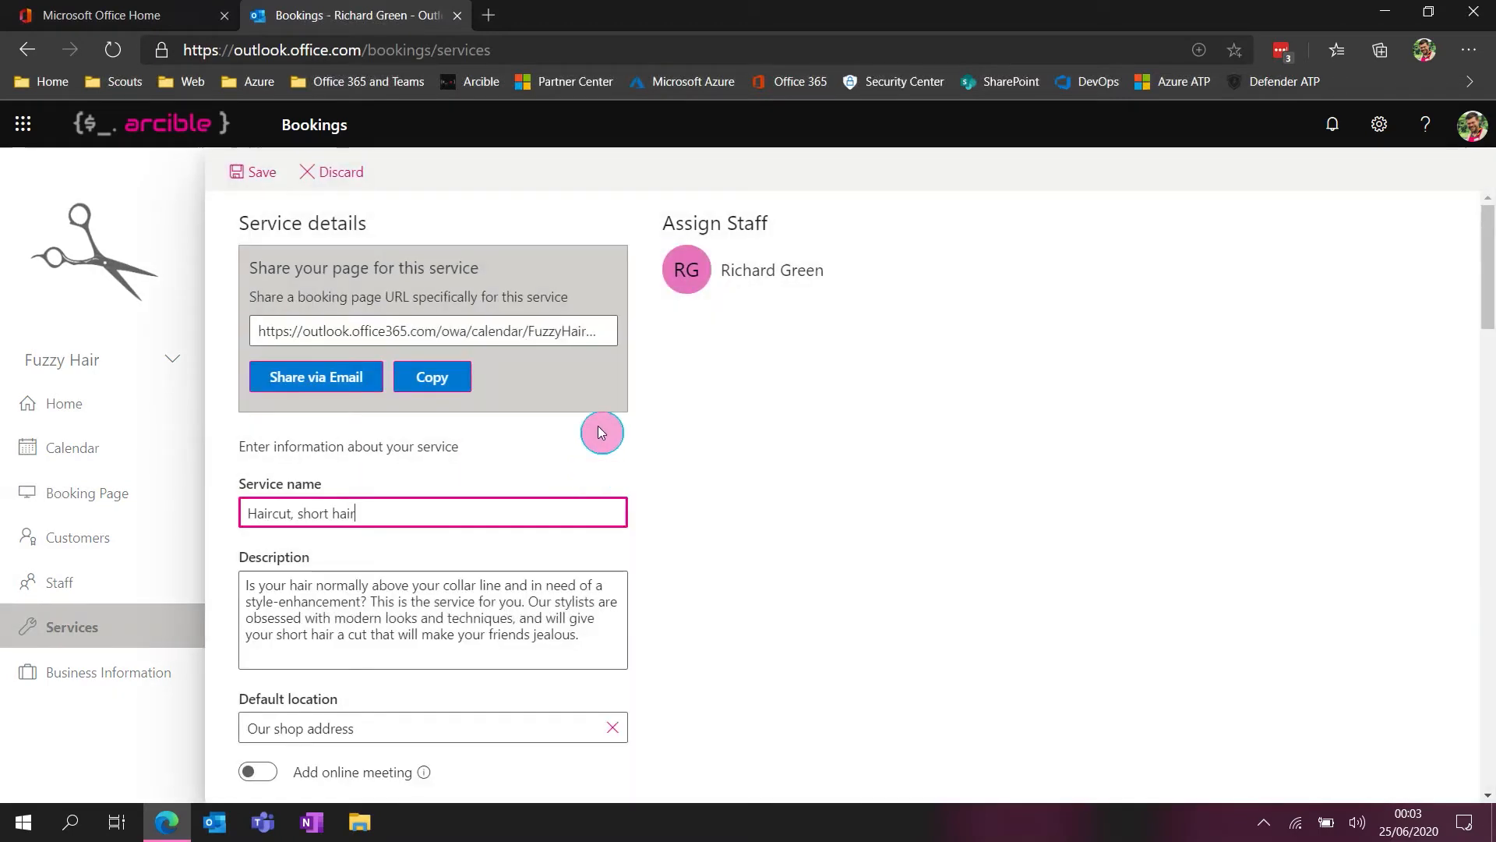
{"action": "scroll", "coordinate": [833, 493], "scroll_direction": "down", "scroll_amount": 1}
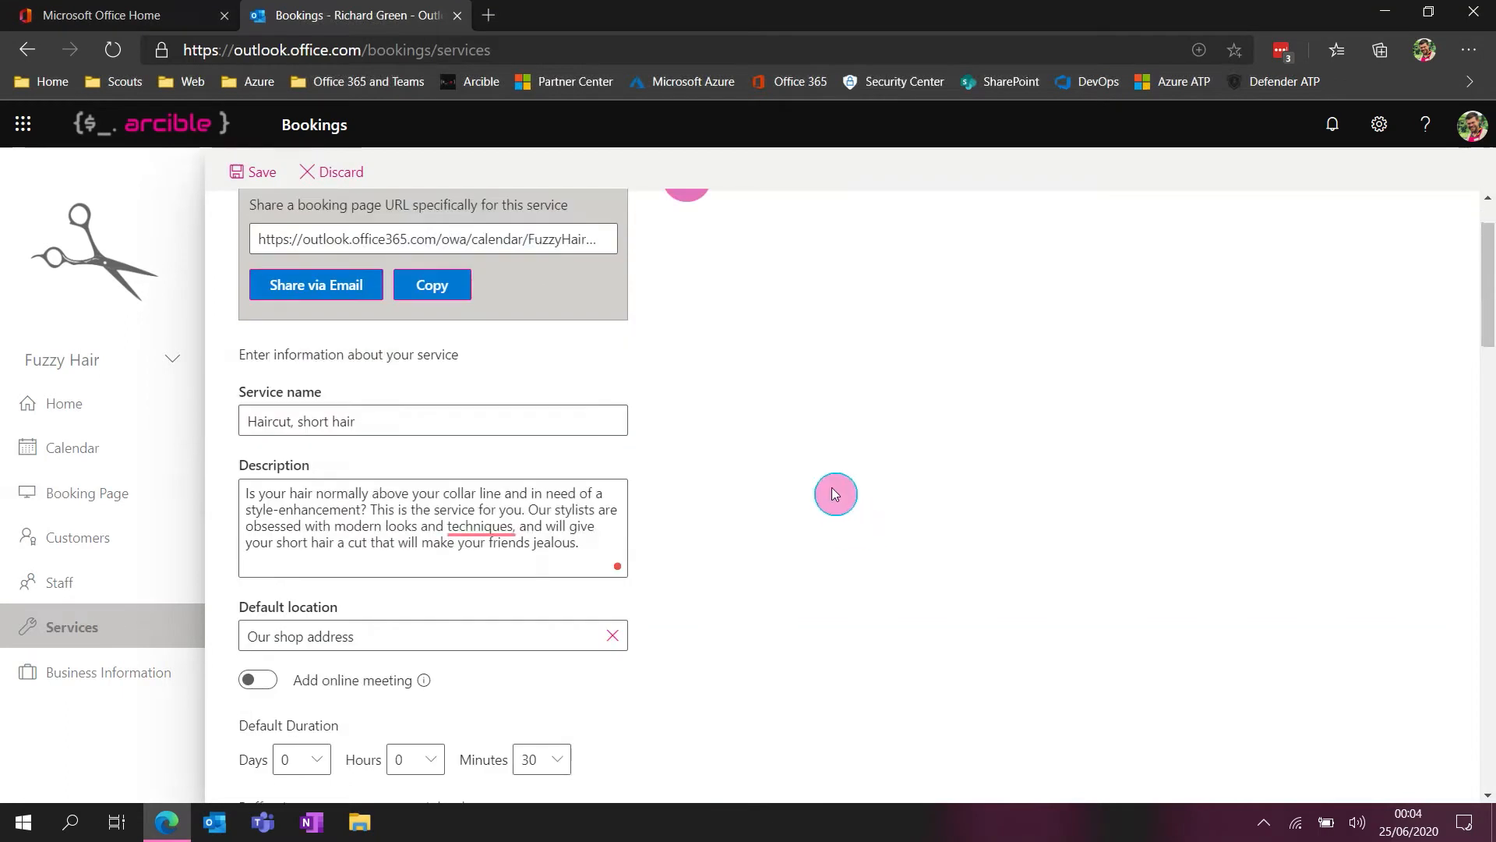
{"action": "left_click_drag", "start_coordinate": [403, 423], "coordinate": [298, 423]}
{"action": "left_click", "coordinate": [414, 419]}
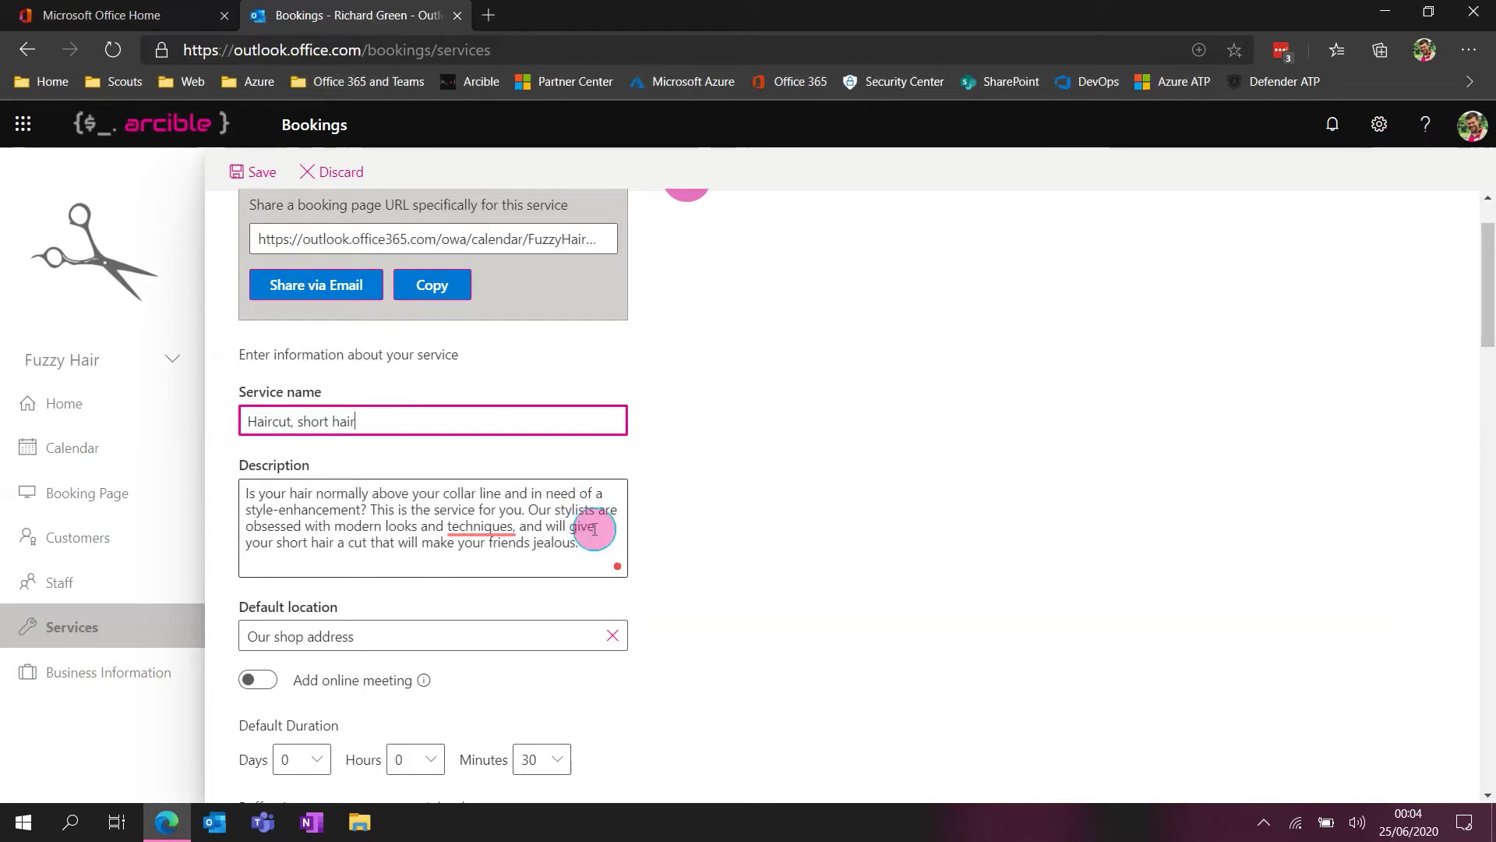
{"action": "scroll", "coordinate": [711, 533], "scroll_direction": "down", "scroll_amount": 3}
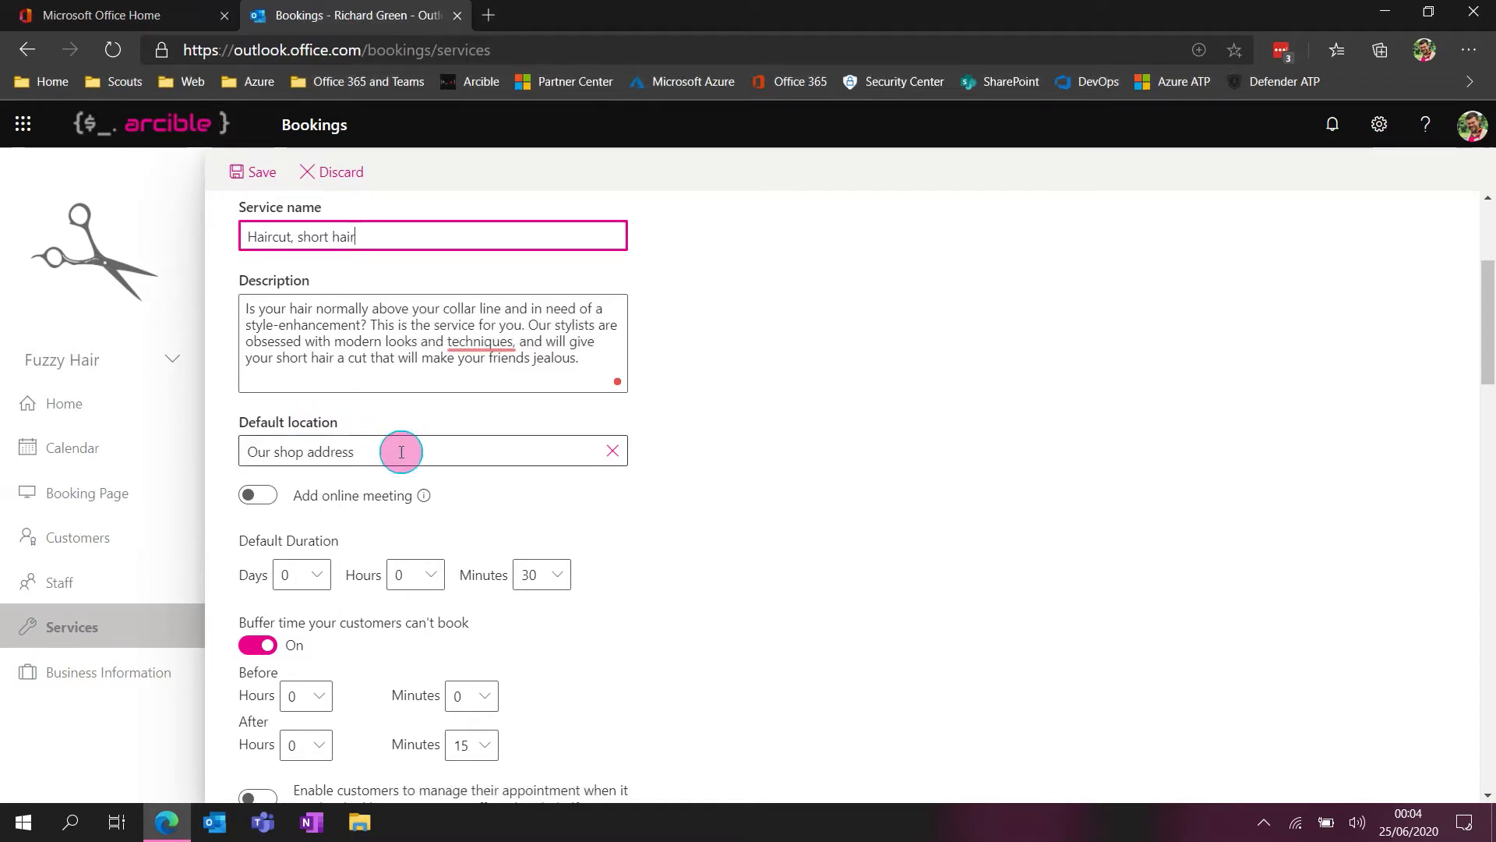
{"action": "left_click_drag", "start_coordinate": [408, 459], "coordinate": [269, 458]}
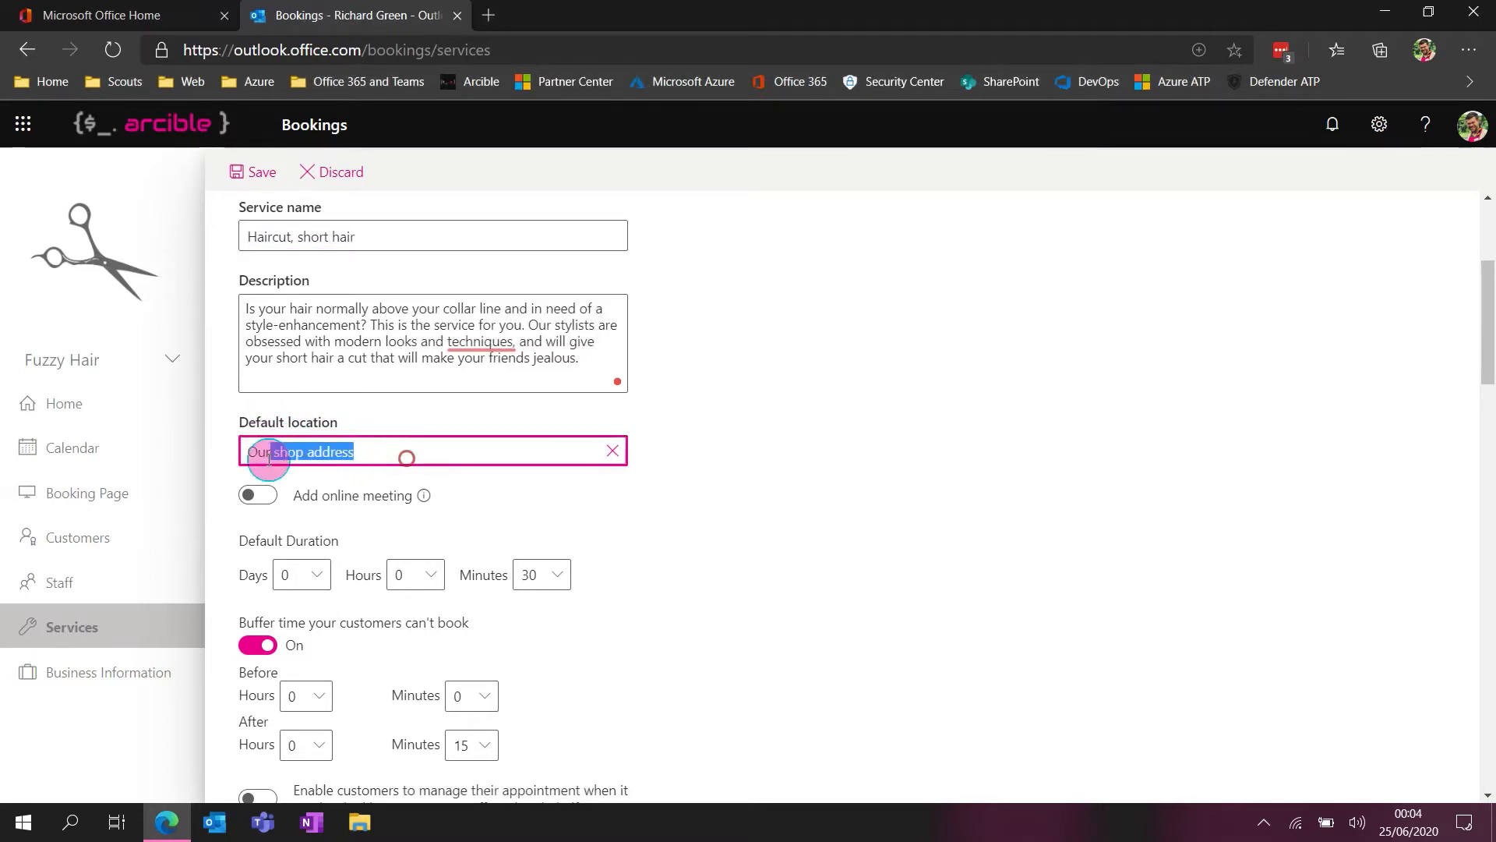
{"action": "left_click", "coordinate": [520, 466]}
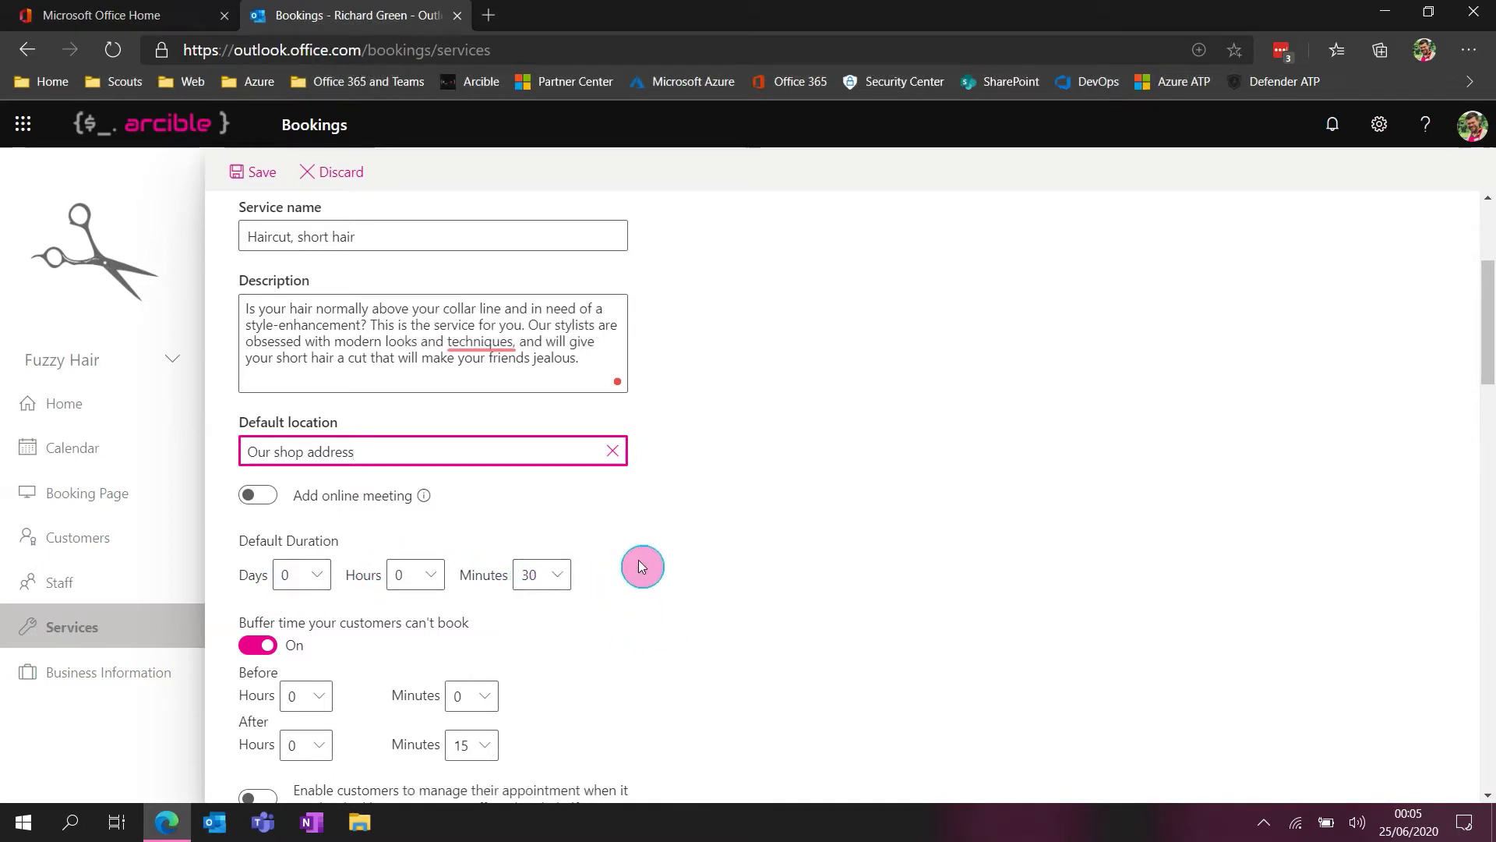
Switch the service's customer buffer time off and back on, and set the buffer after the appointment to 15 minutes
{"action": "scroll", "coordinate": [763, 507], "scroll_direction": "down", "scroll_amount": 1}
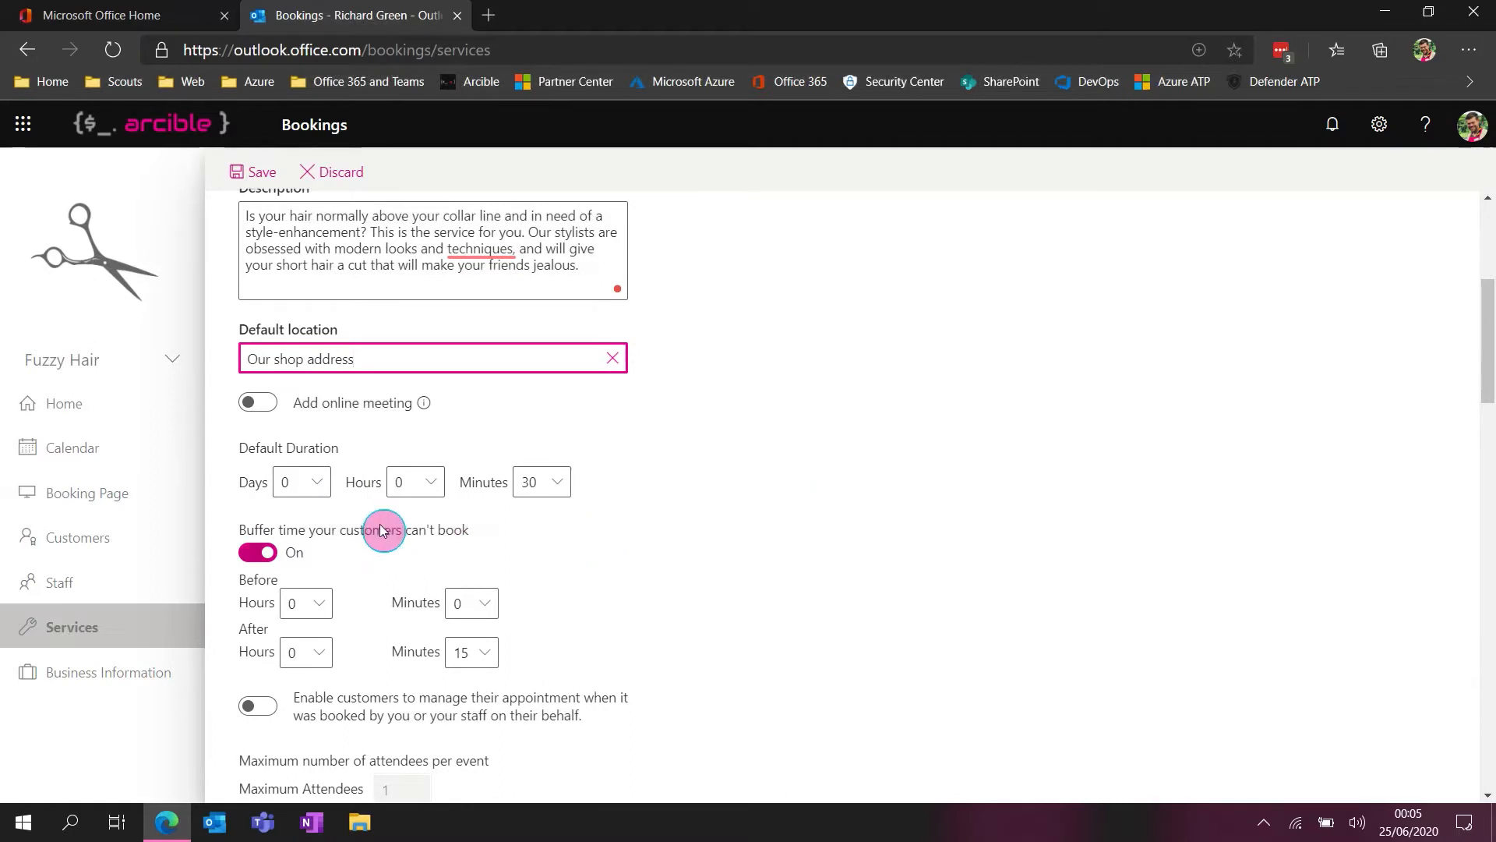
{"action": "left_click", "coordinate": [261, 556]}
{"action": "left_click", "coordinate": [261, 557]}
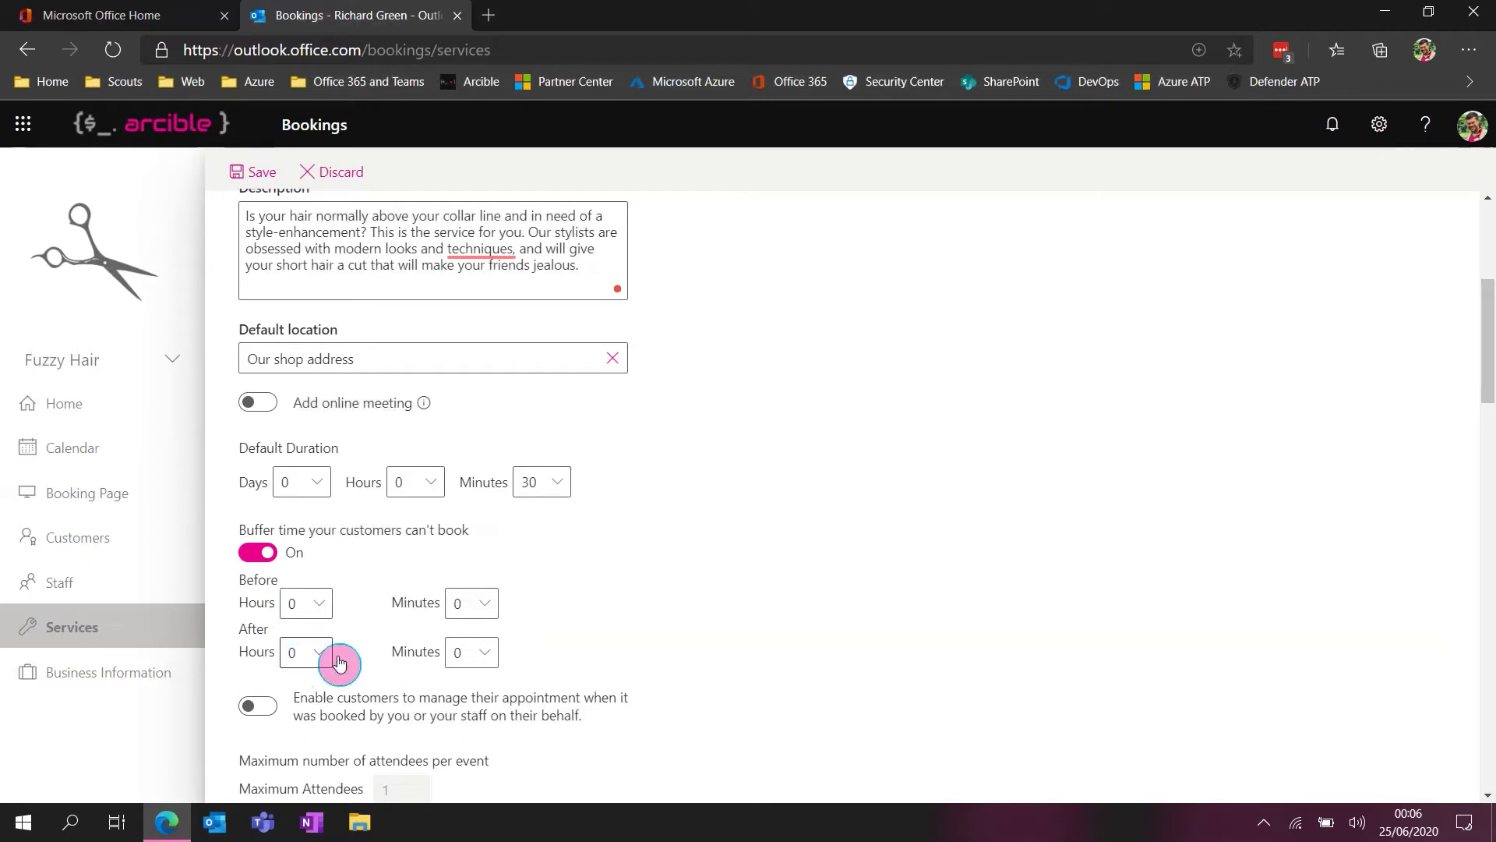
{"action": "left_click", "coordinate": [483, 654]}
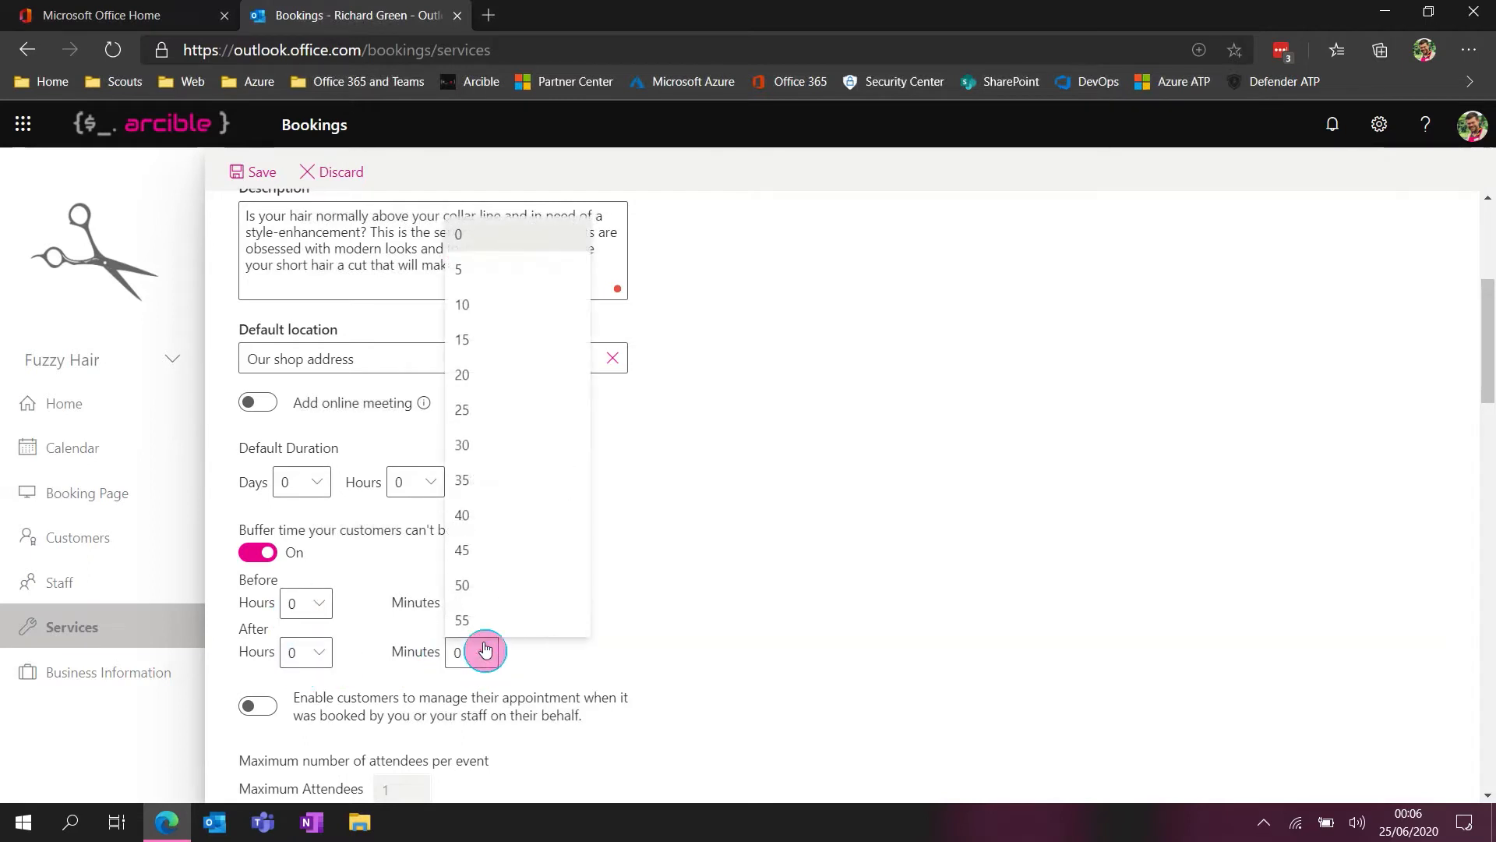
{"action": "left_click", "coordinate": [519, 338]}
{"action": "left_click", "coordinate": [653, 666]}
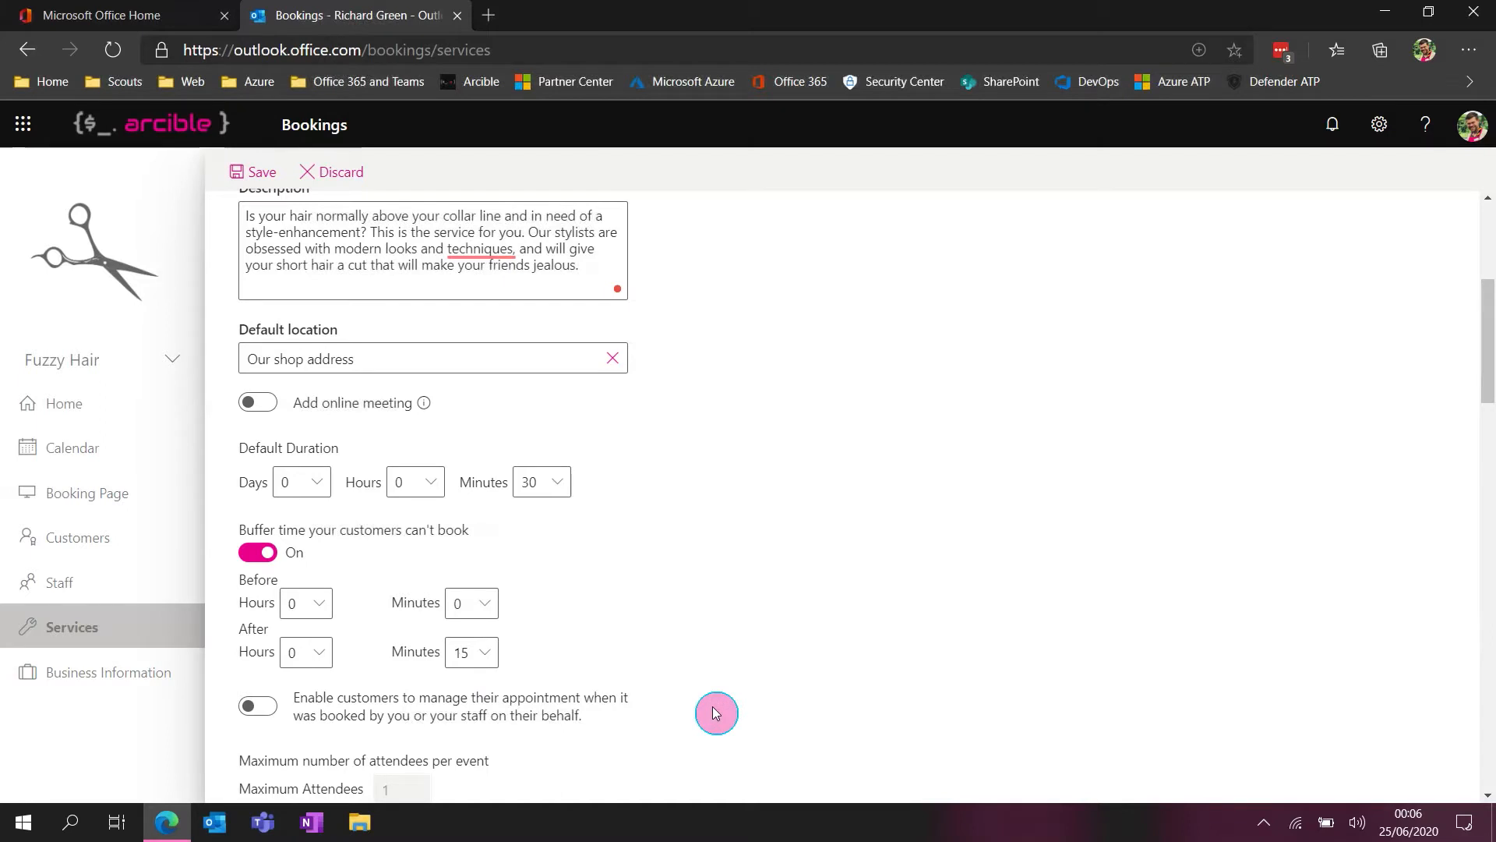
Enable customers to manage appointments booked on their behalf, and review the default price types, keeping Fixed price
{"action": "scroll", "coordinate": [715, 703], "scroll_direction": "down", "scroll_amount": 2}
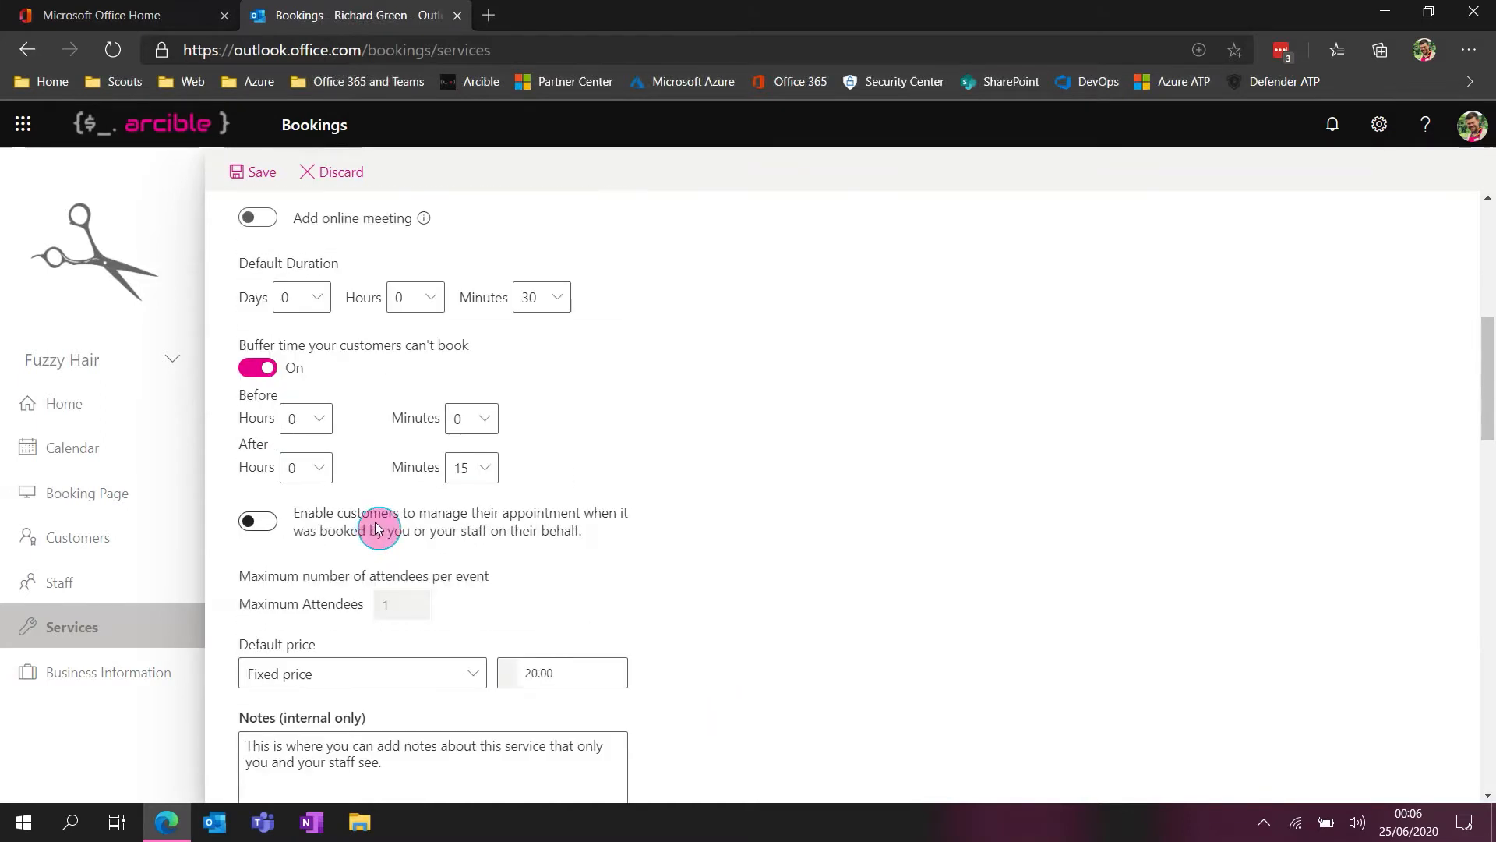
{"action": "left_click", "coordinate": [257, 529]}
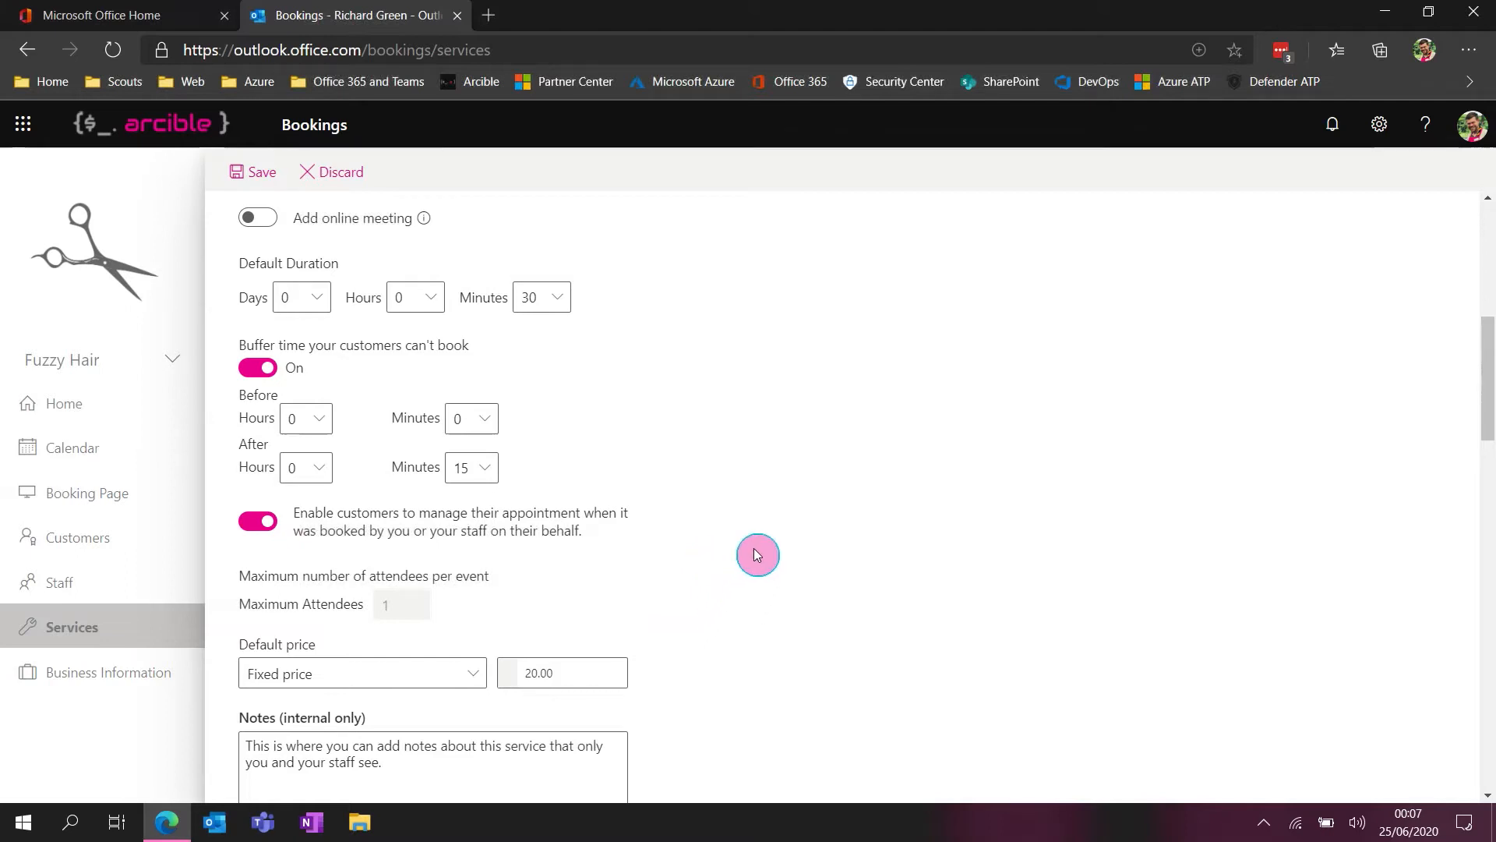
{"action": "scroll", "coordinate": [817, 472], "scroll_direction": "down", "scroll_amount": 1}
{"action": "scroll", "coordinate": [819, 477], "scroll_direction": "down", "scroll_amount": 2}
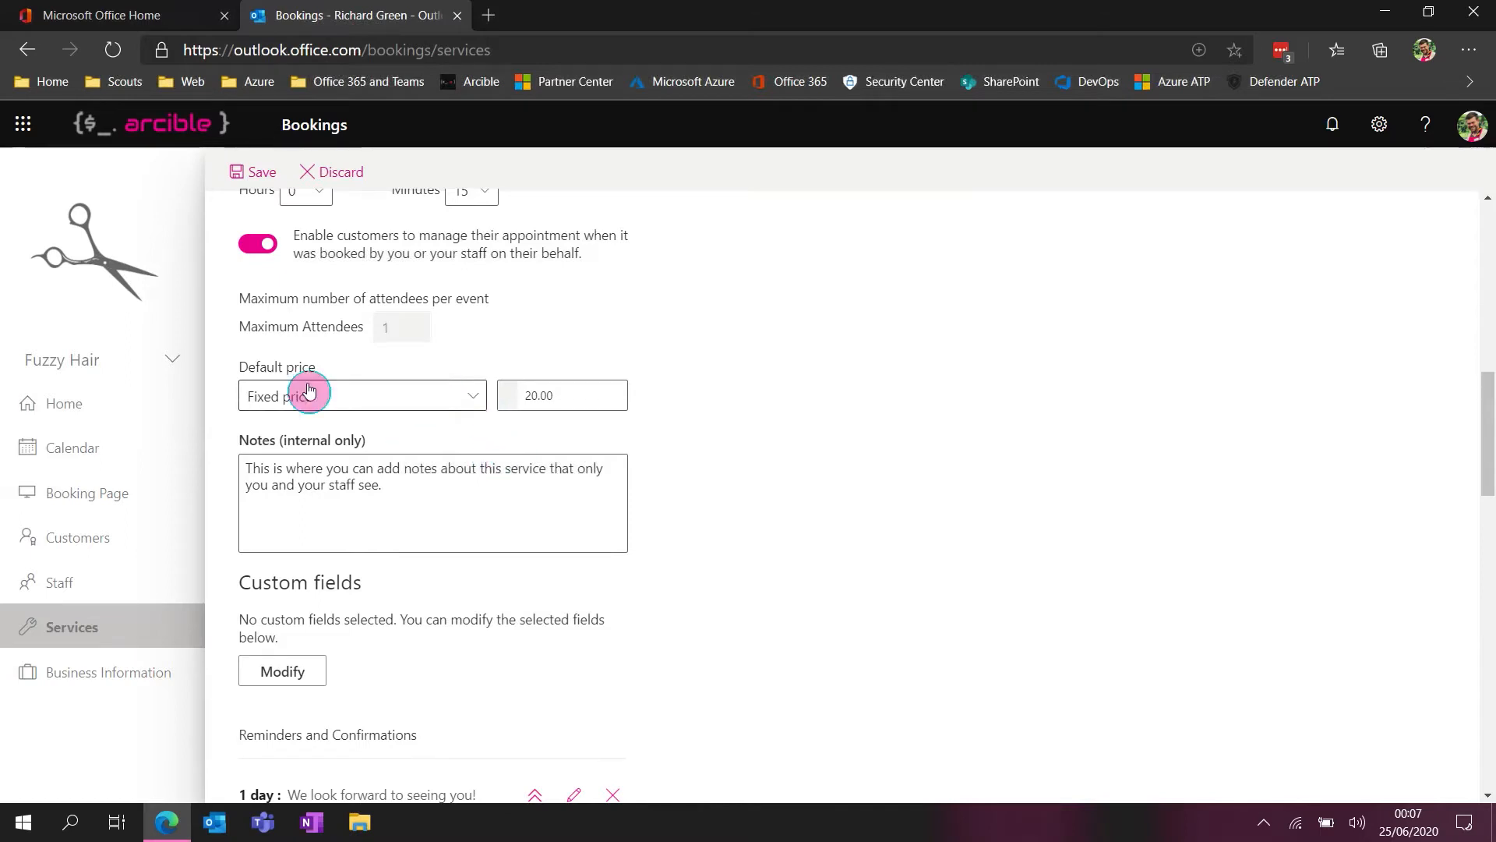
{"action": "left_click", "coordinate": [476, 397]}
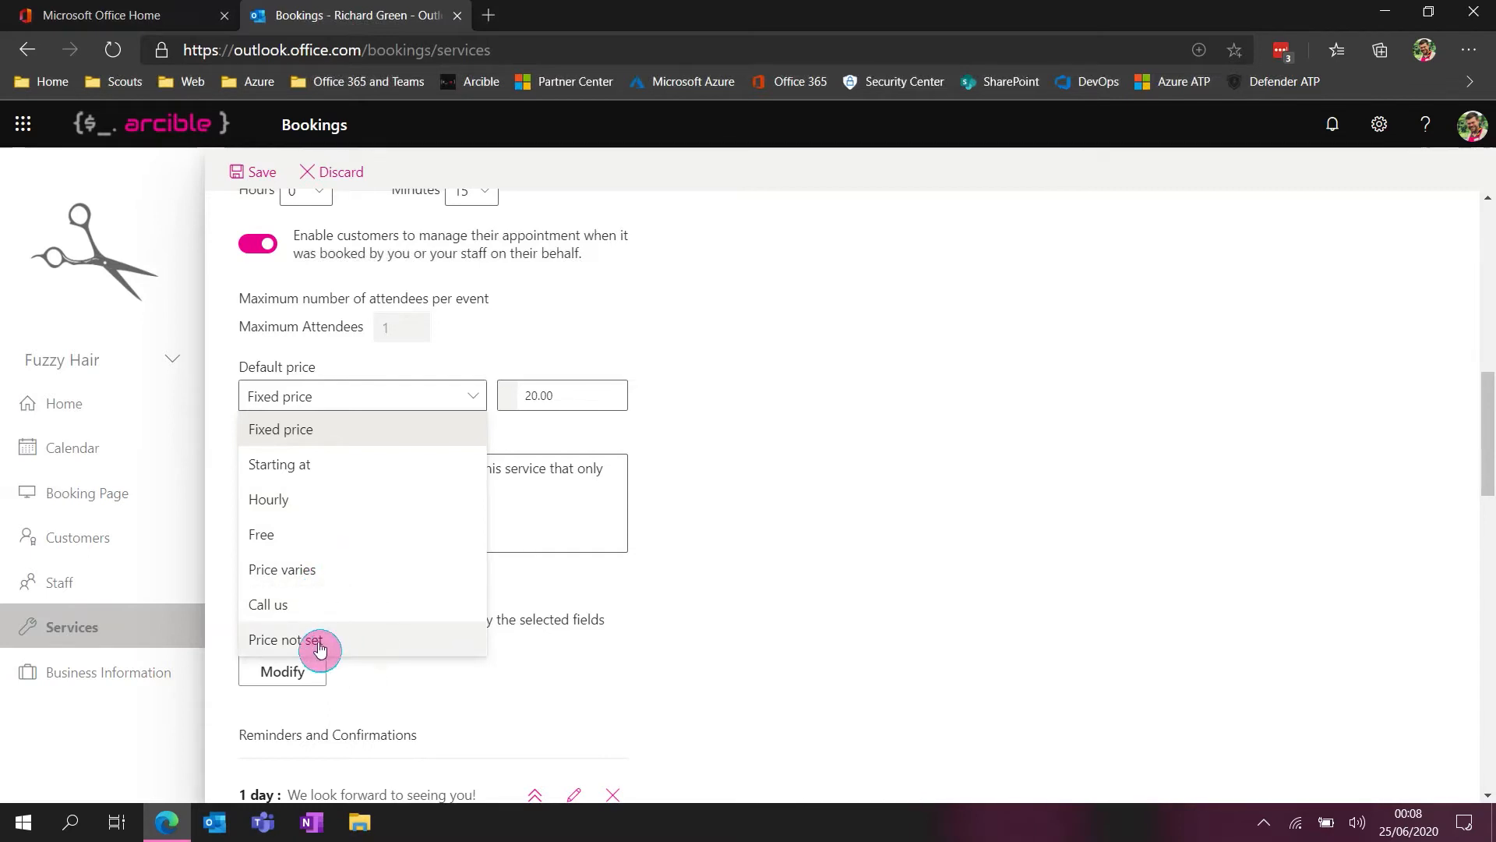
{"action": "left_click", "coordinate": [716, 430]}
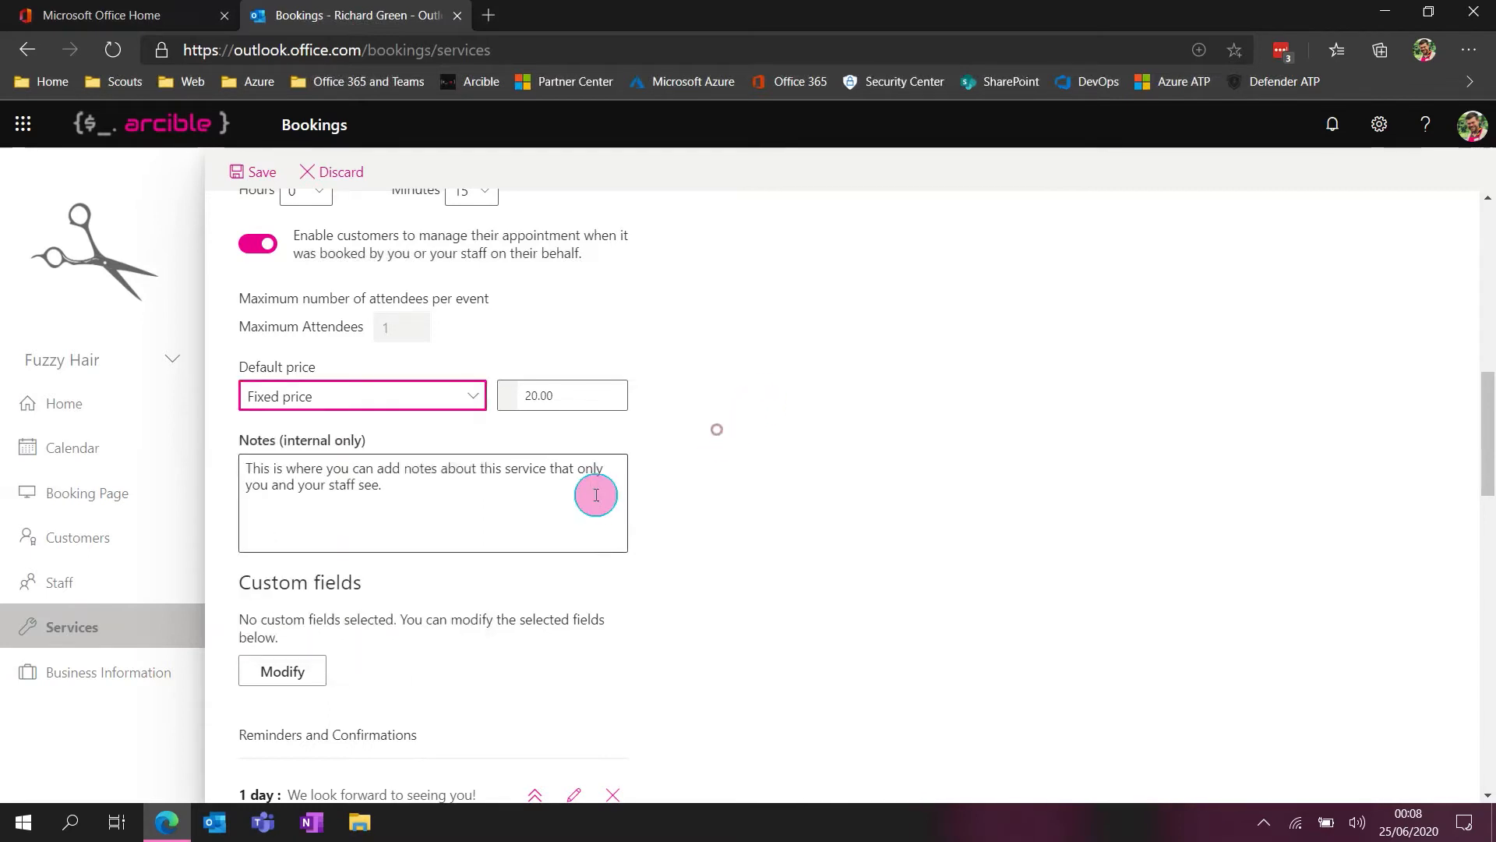
Review the service's internal notes and open its custom fields for modification
{"action": "left_click_drag", "start_coordinate": [401, 495], "coordinate": [248, 468]}
{"action": "left_click", "coordinate": [380, 489]}
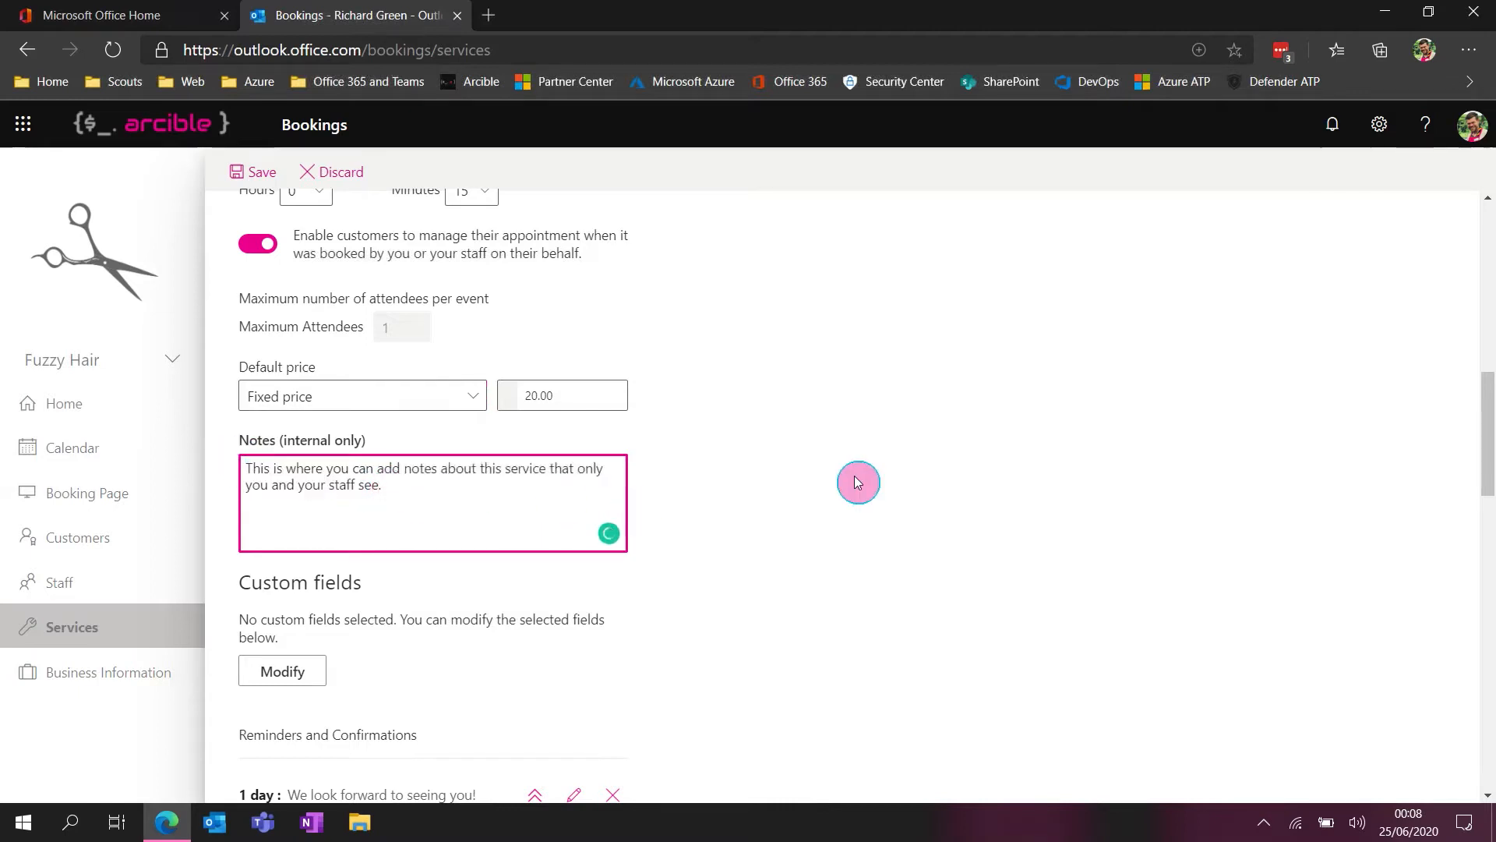
{"action": "scroll", "coordinate": [857, 482], "scroll_direction": "down", "scroll_amount": 1}
{"action": "scroll", "coordinate": [857, 481], "scroll_direction": "down", "scroll_amount": 1}
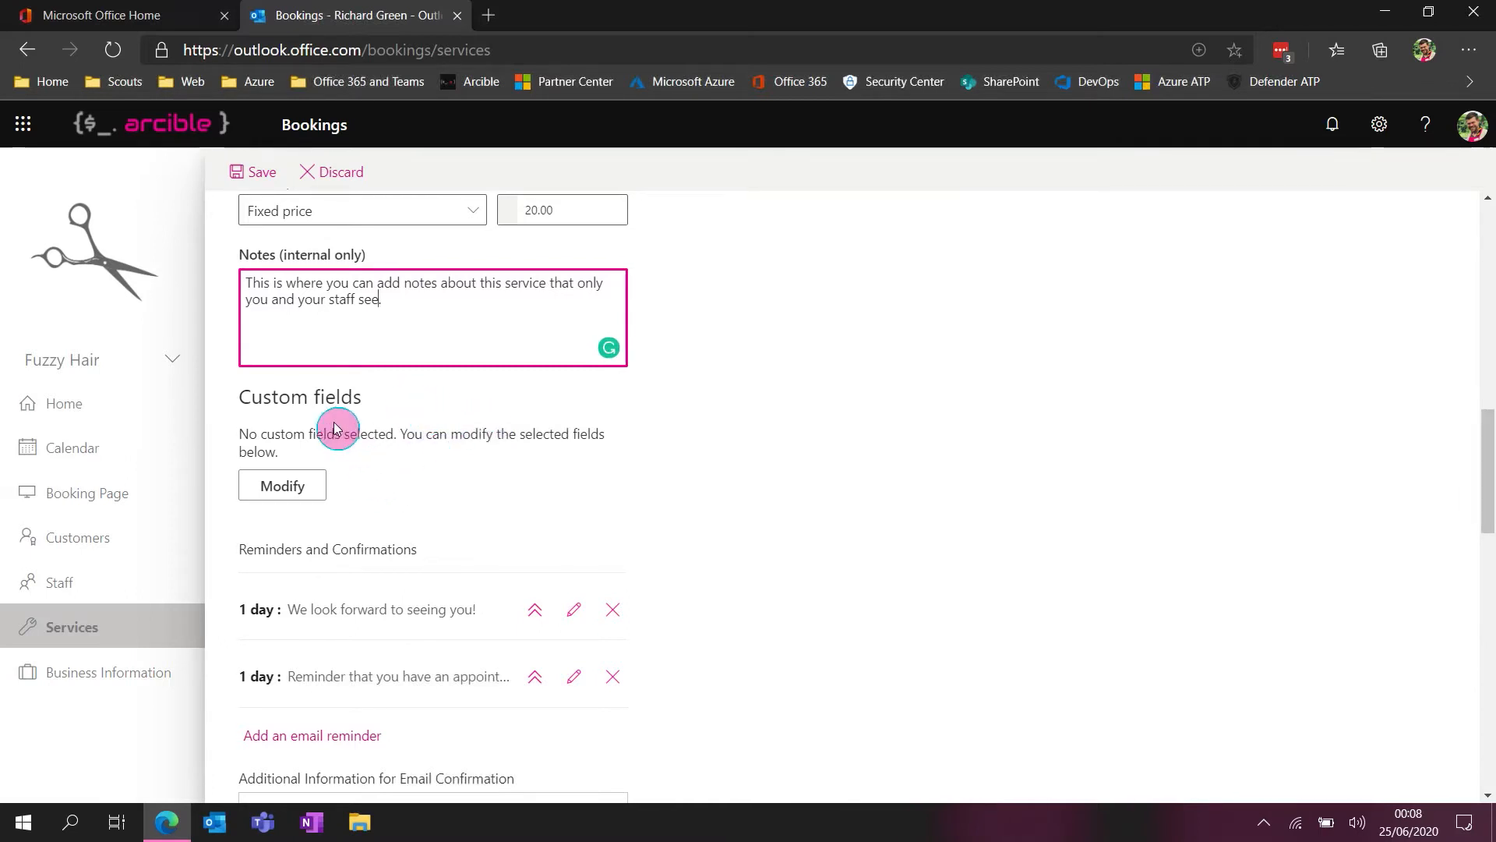
{"action": "left_click", "coordinate": [272, 399]}
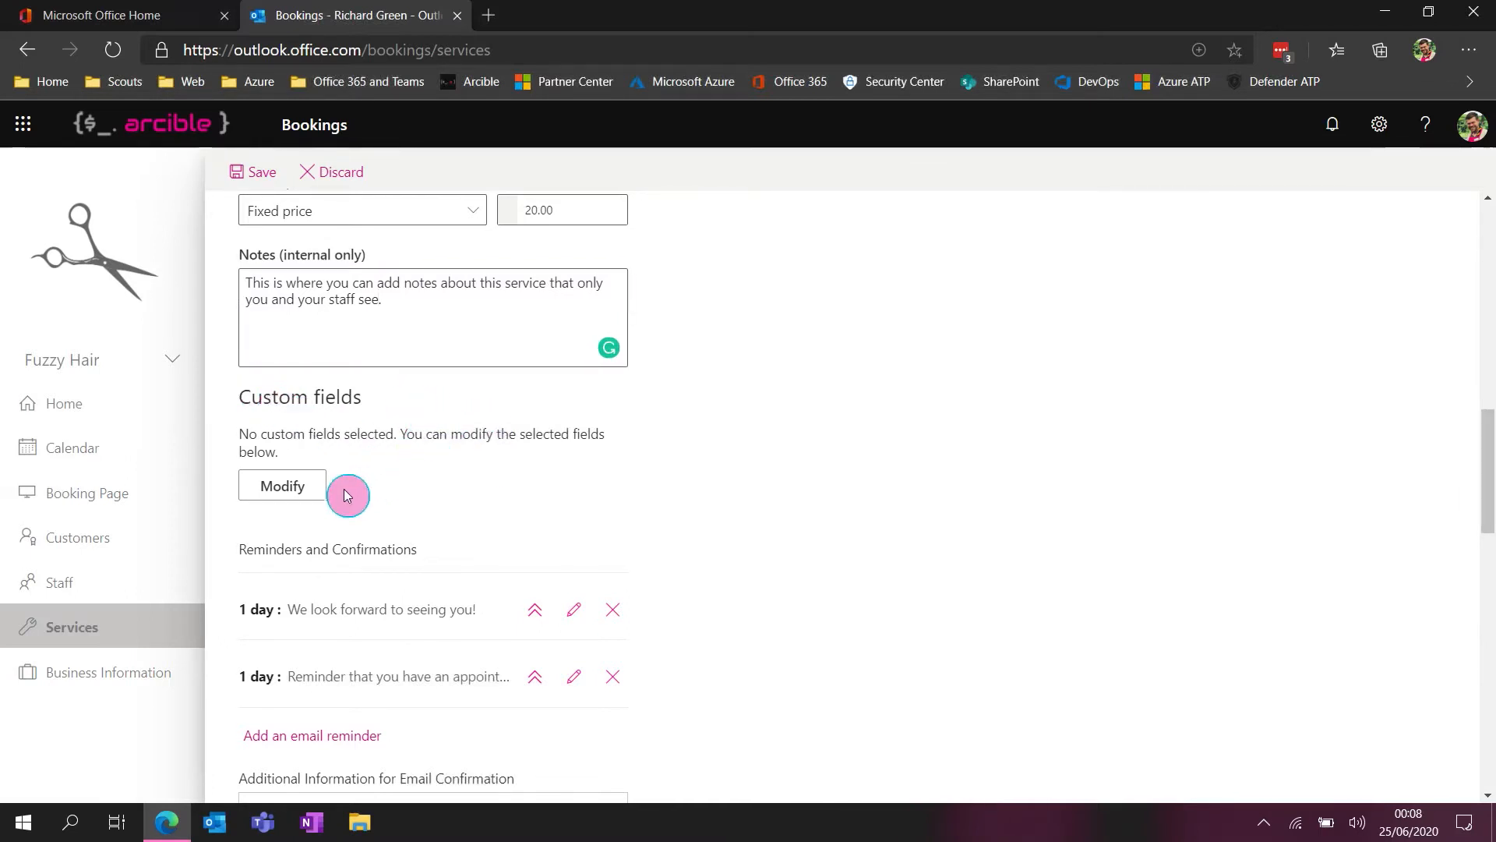
{"action": "left_click", "coordinate": [304, 489]}
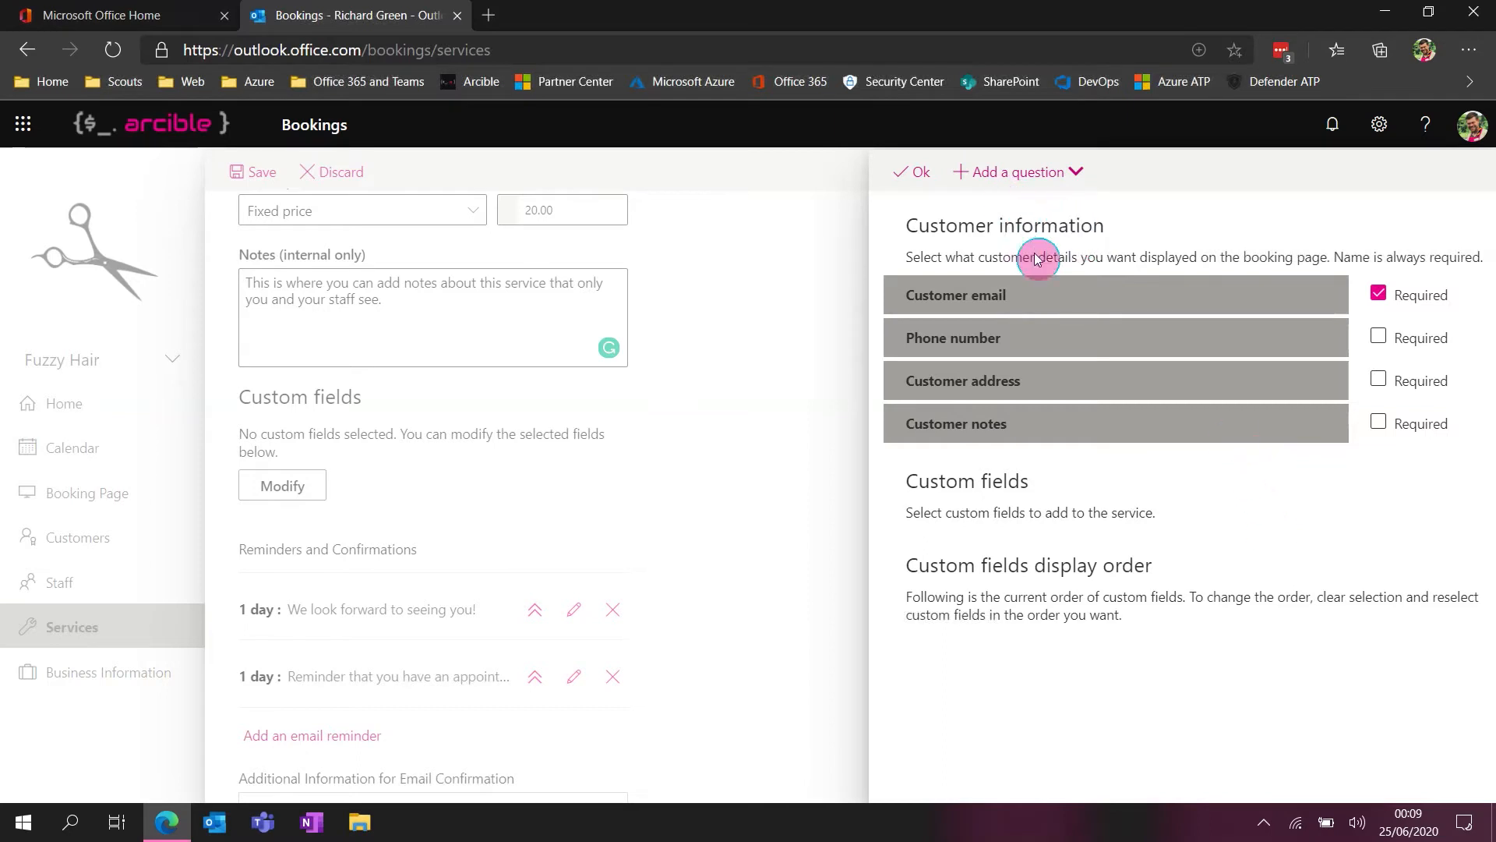
Add the text question "What is your current hair colour?" to the available custom fields, and close the custom fields editor
{"action": "left_click", "coordinate": [1005, 180]}
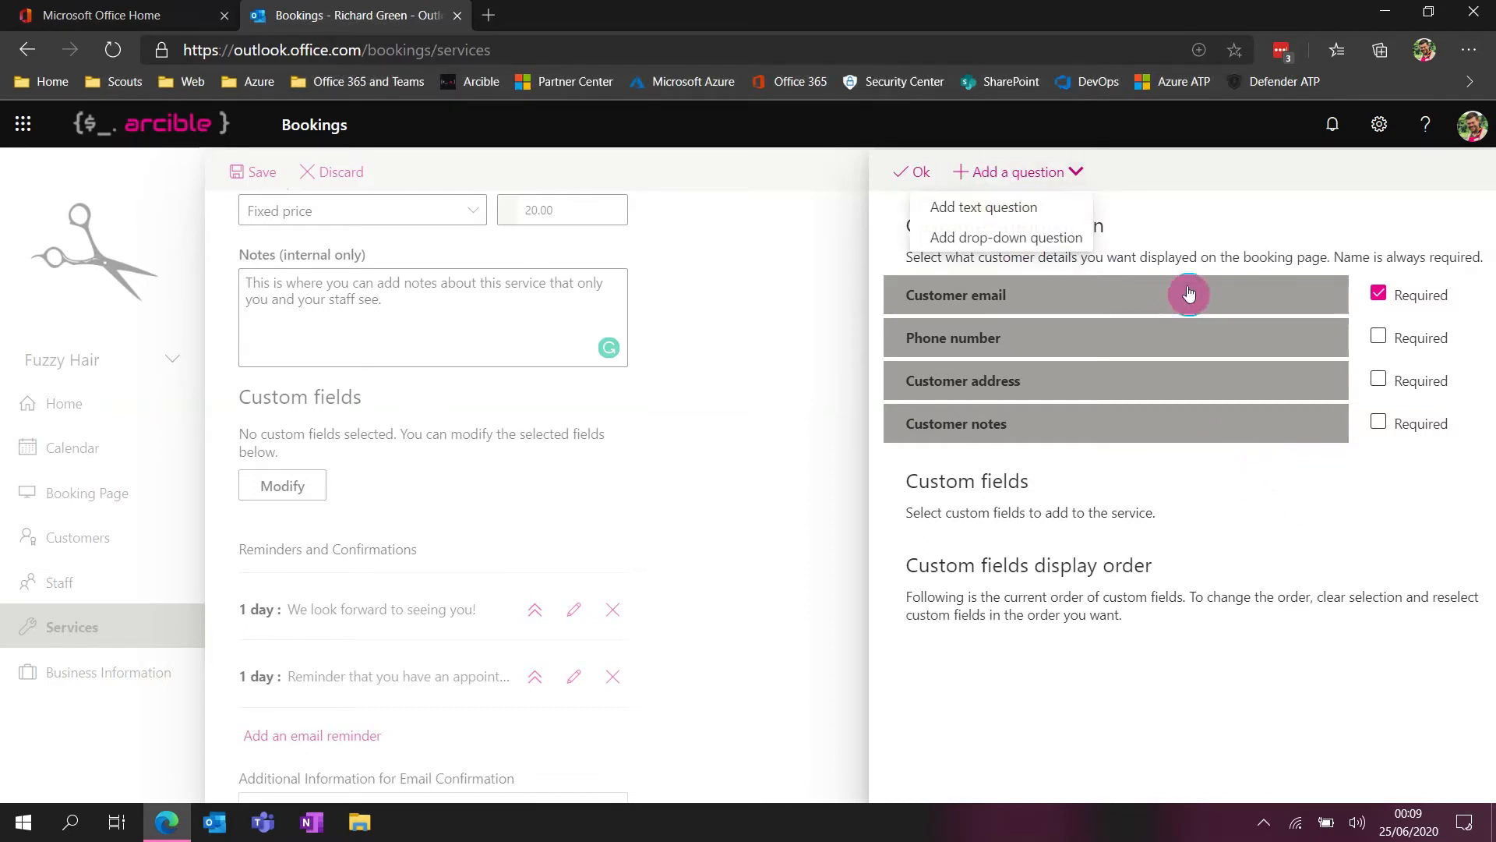
{"action": "left_click", "coordinate": [1017, 220]}
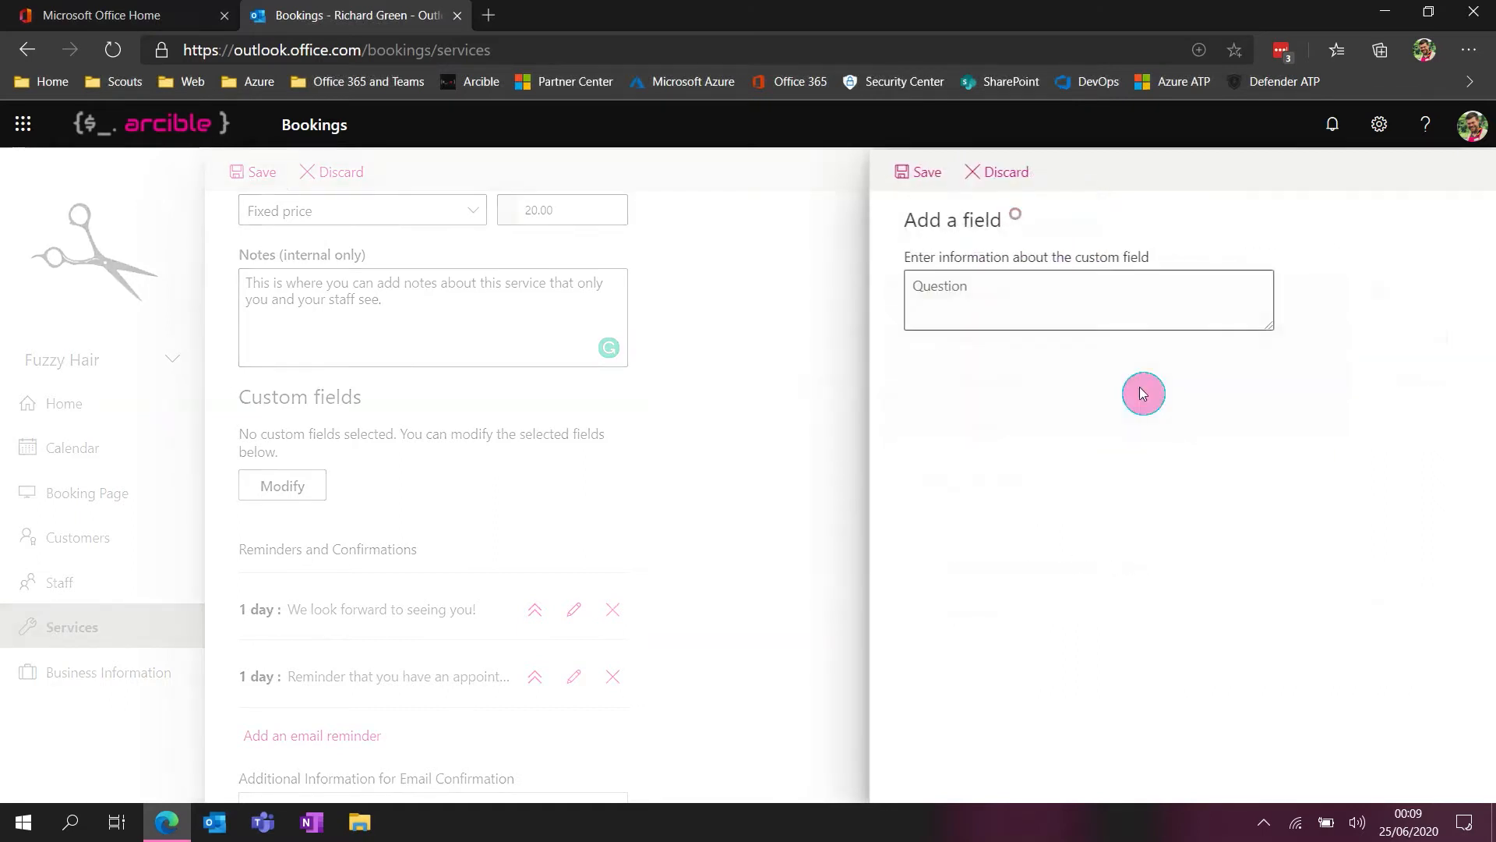
{"action": "left_click", "coordinate": [1042, 319]}
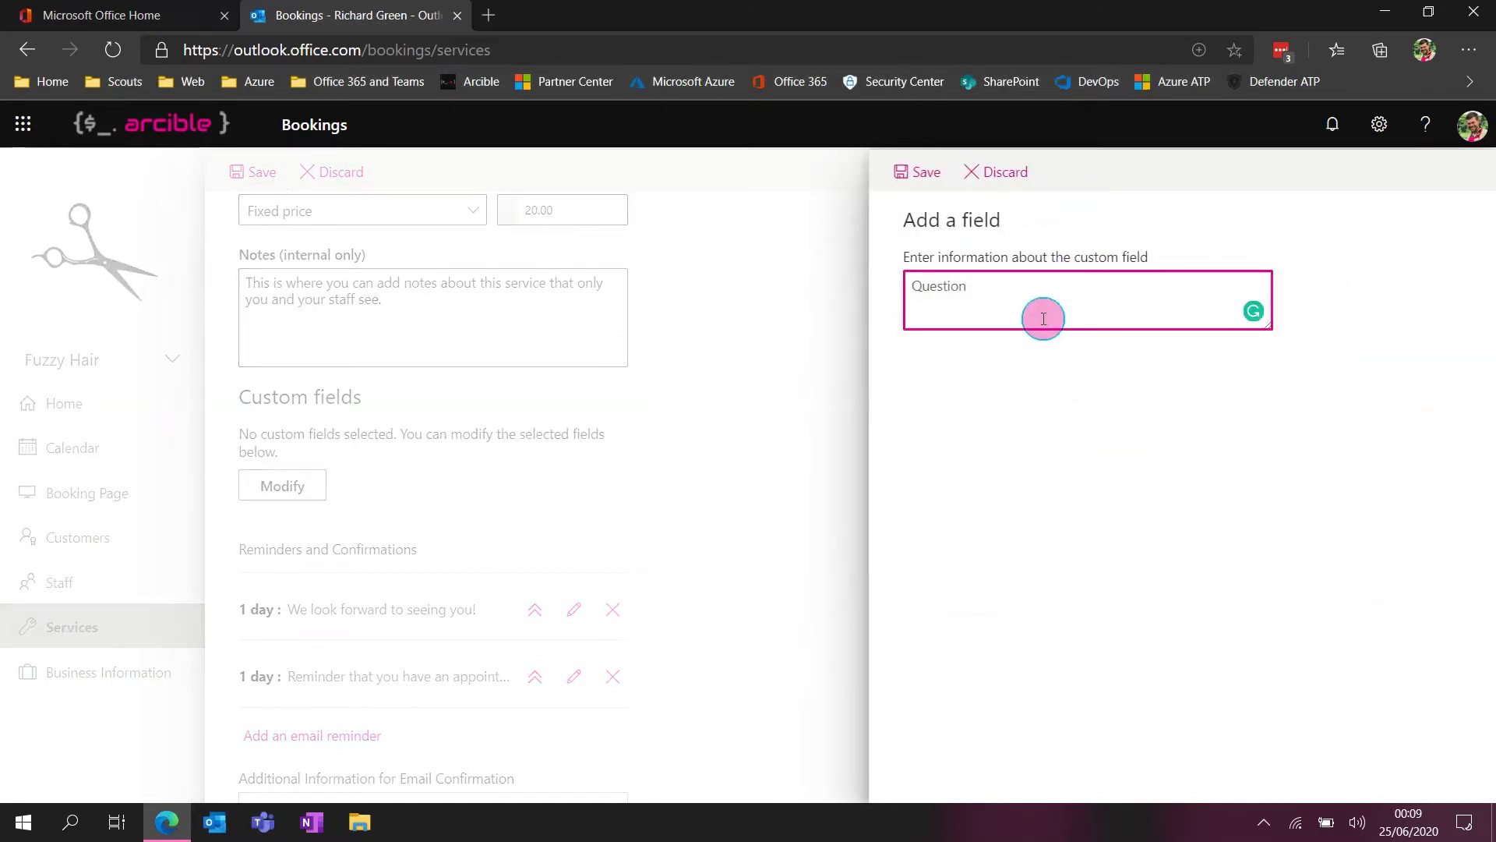
{"action": "type", "text": "What is your current hair colour?"}
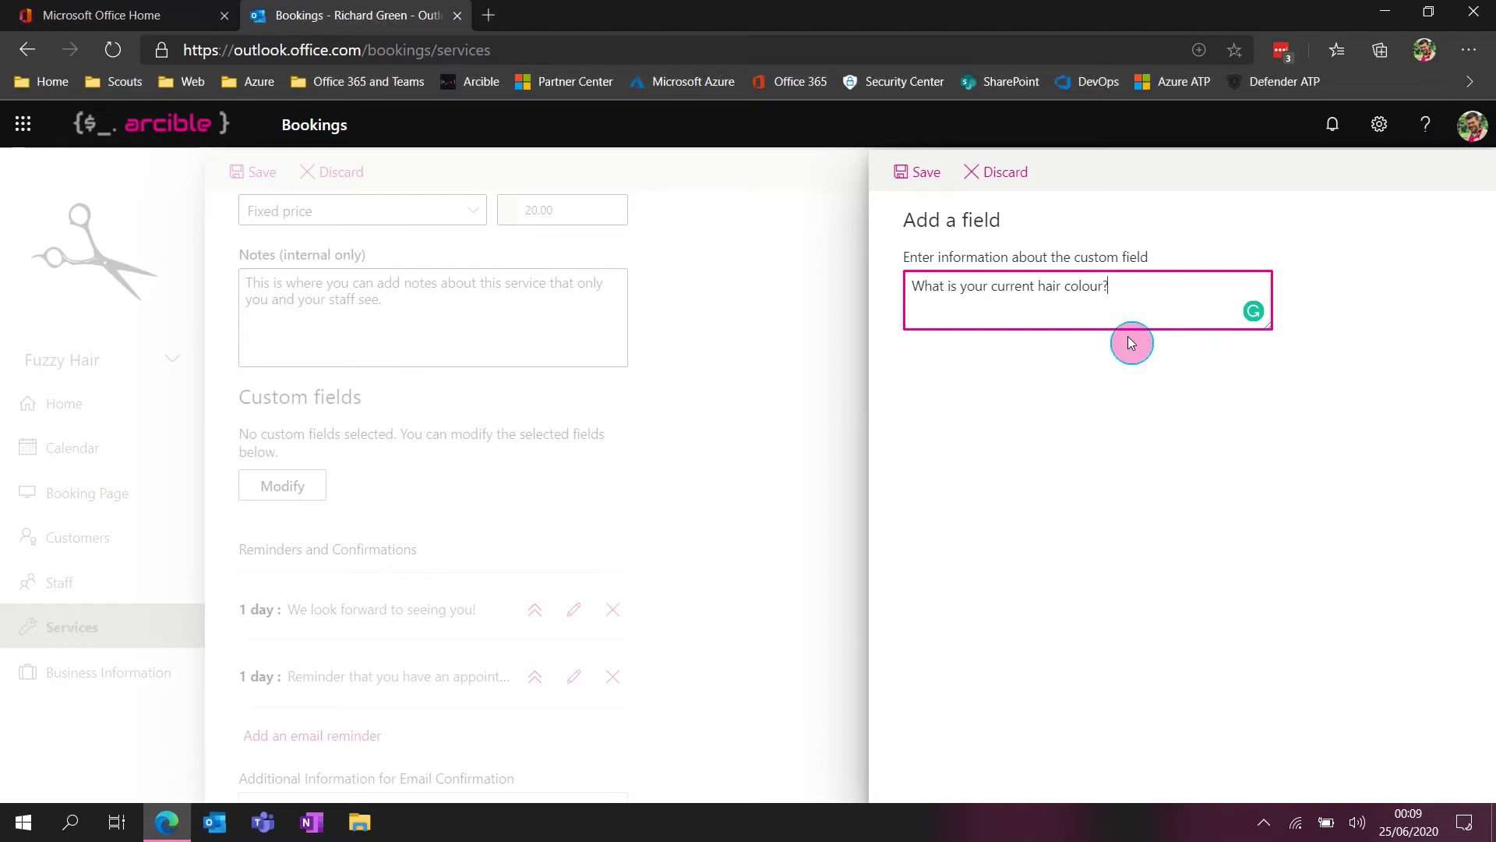
{"action": "left_click", "coordinate": [913, 173]}
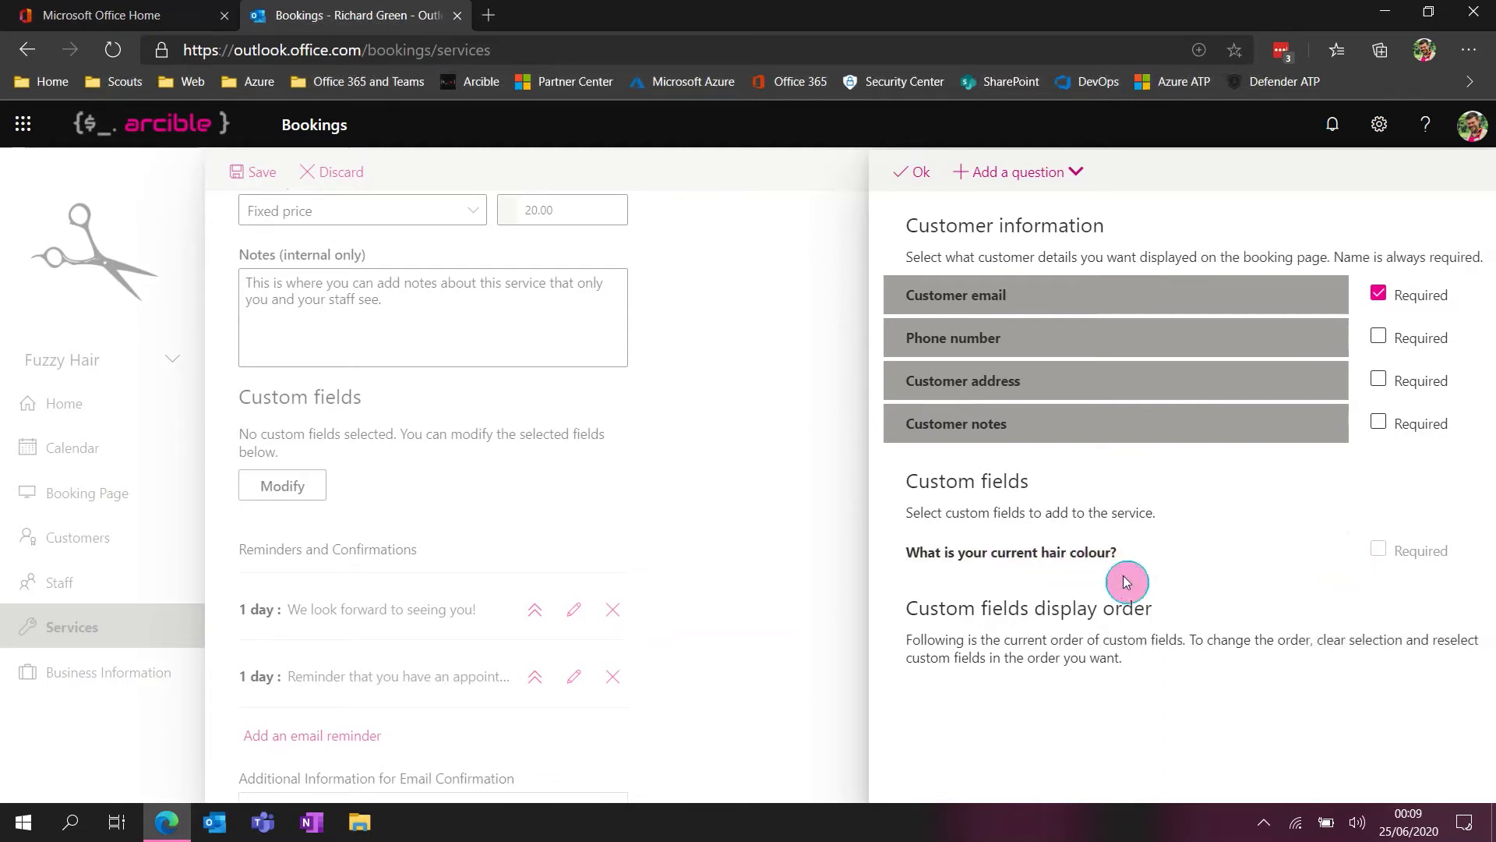
{"action": "left_click", "coordinate": [918, 191]}
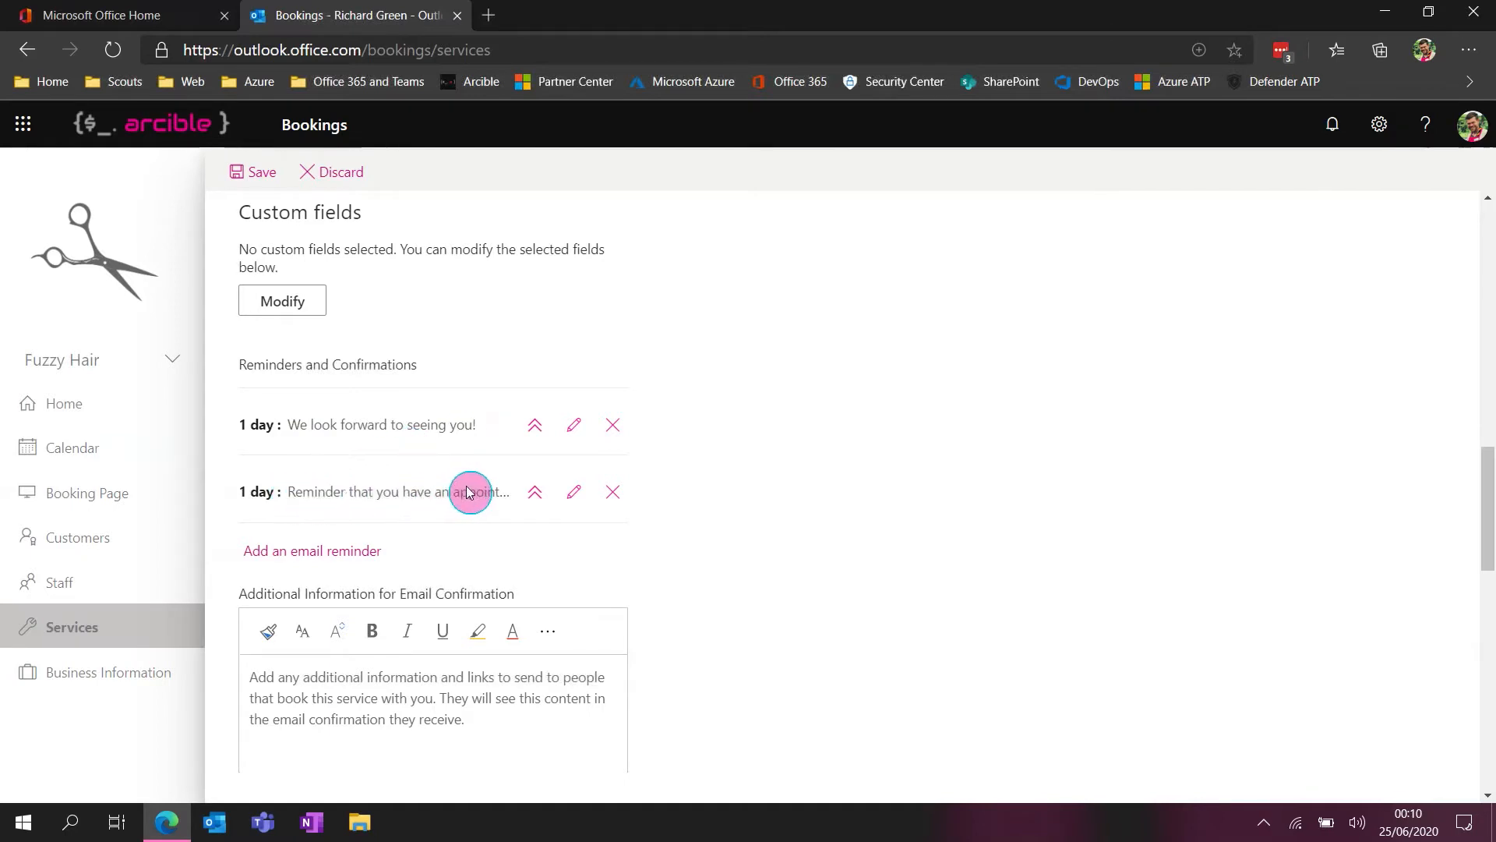
Review the timing and recipient options of the "We look forward to seeing you!" reminder, and open and discard a new email reminder
{"action": "left_click", "coordinate": [574, 425]}
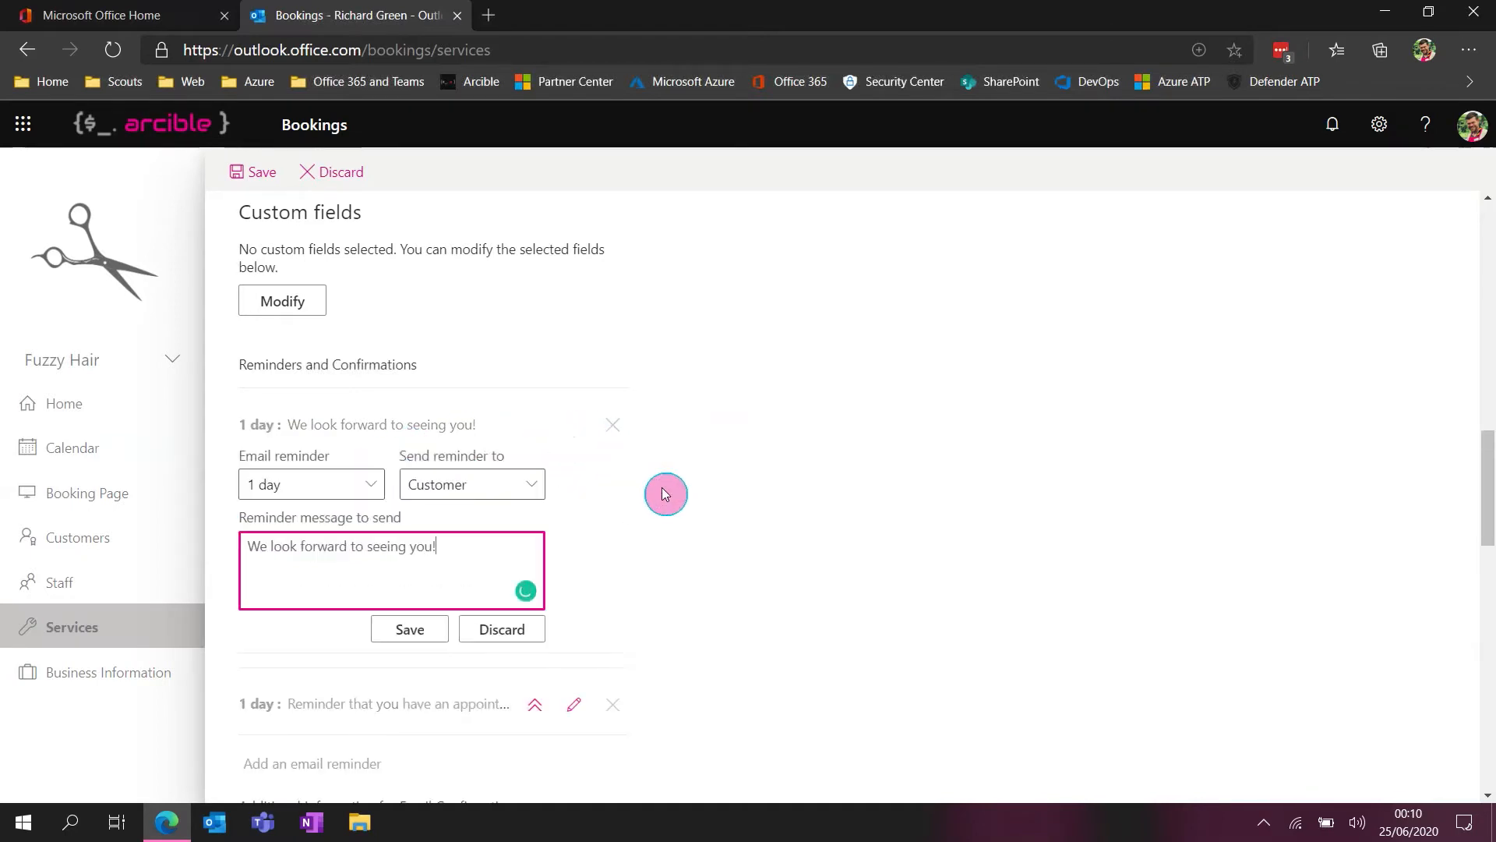
{"action": "left_click", "coordinate": [339, 484]}
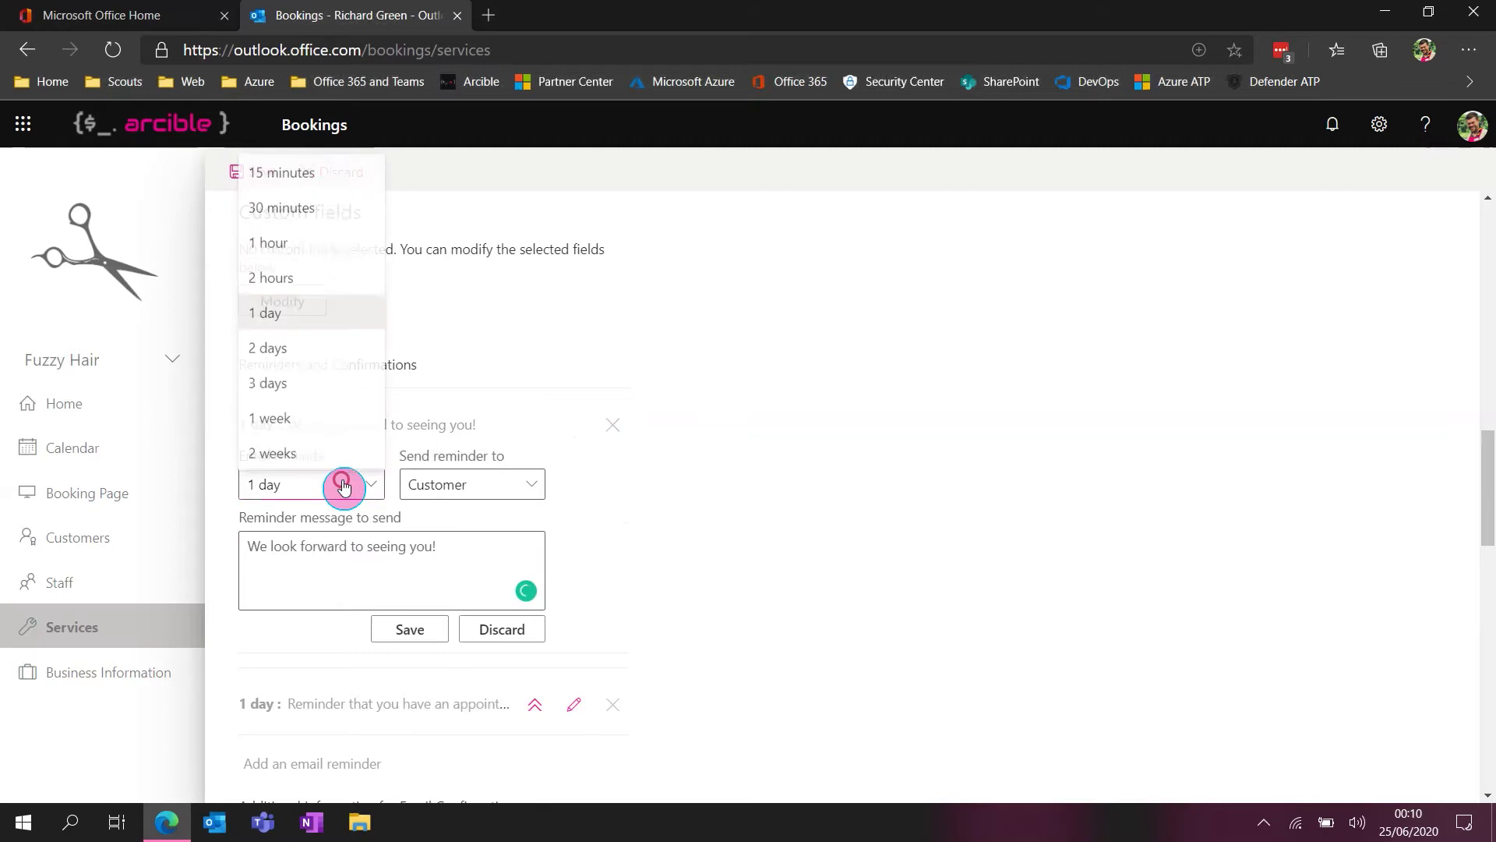
{"action": "left_click", "coordinate": [698, 470]}
{"action": "left_click", "coordinate": [535, 483]}
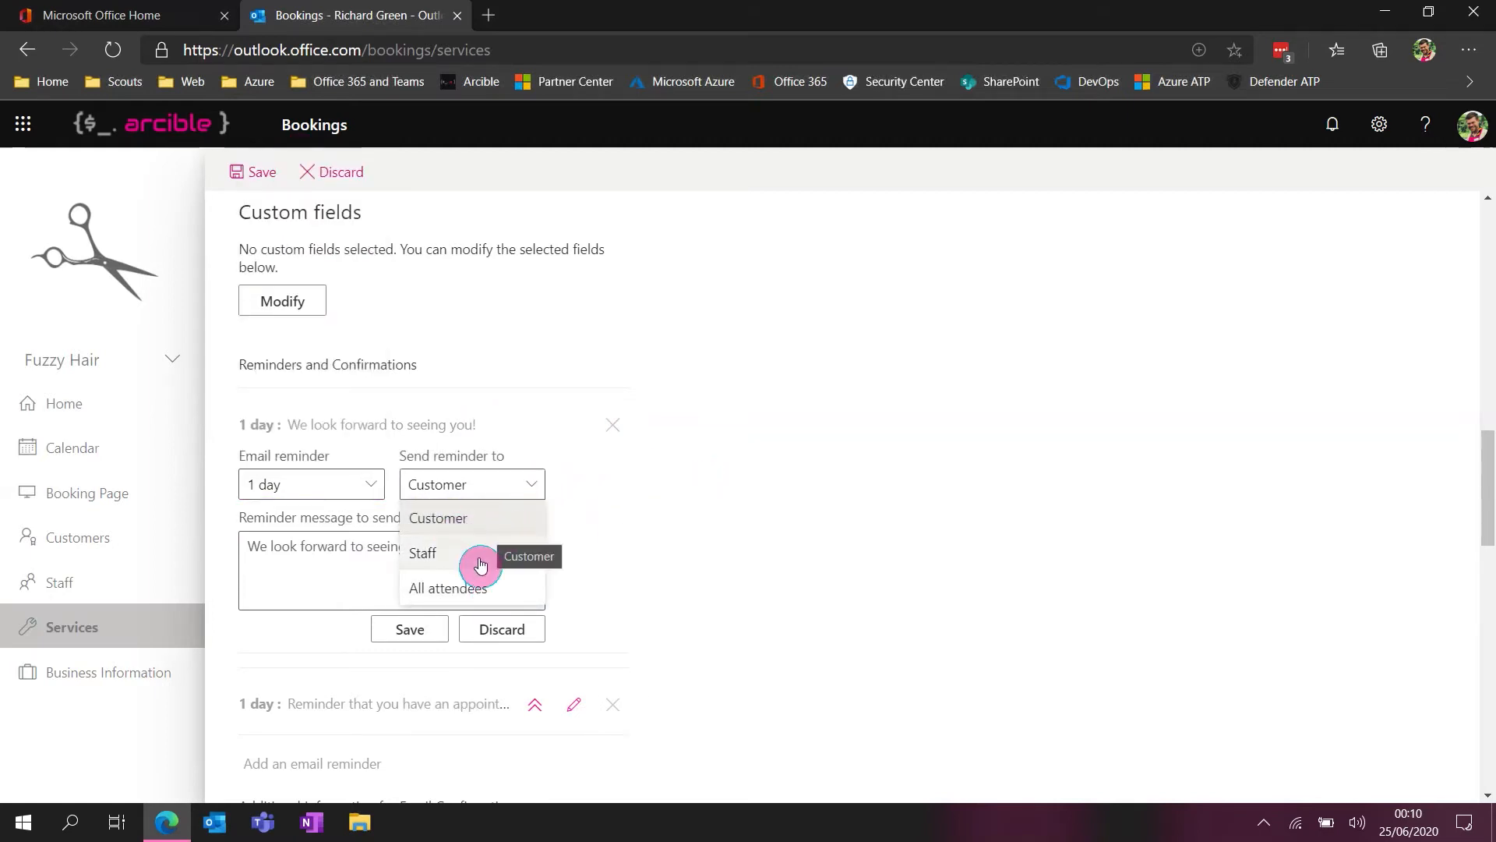
{"action": "left_click", "coordinate": [752, 552]}
{"action": "left_click", "coordinate": [447, 484]}
{"action": "left_click", "coordinate": [734, 546]}
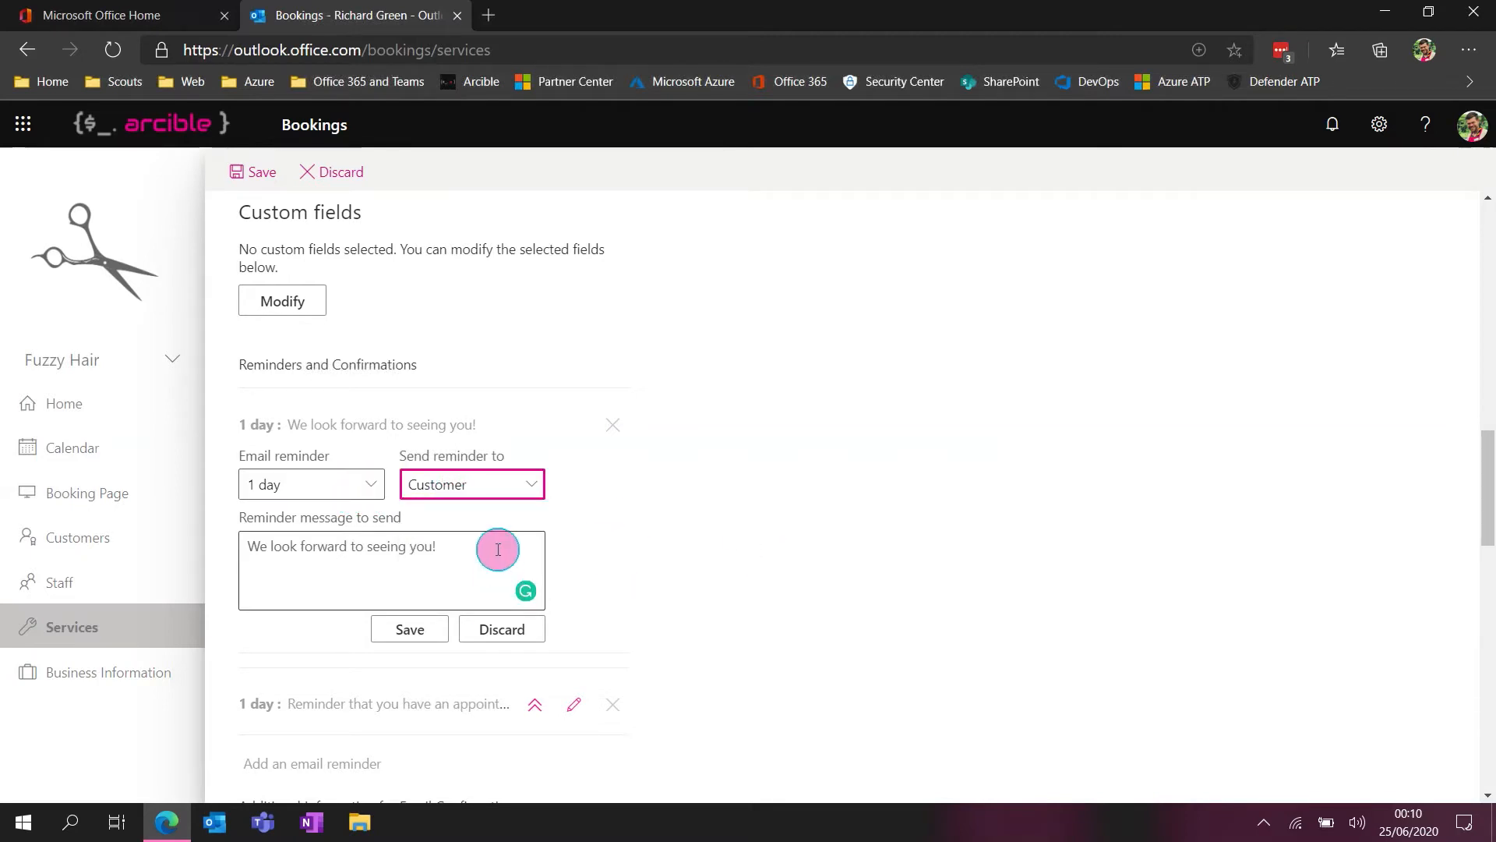
{"action": "left_click", "coordinate": [504, 624]}
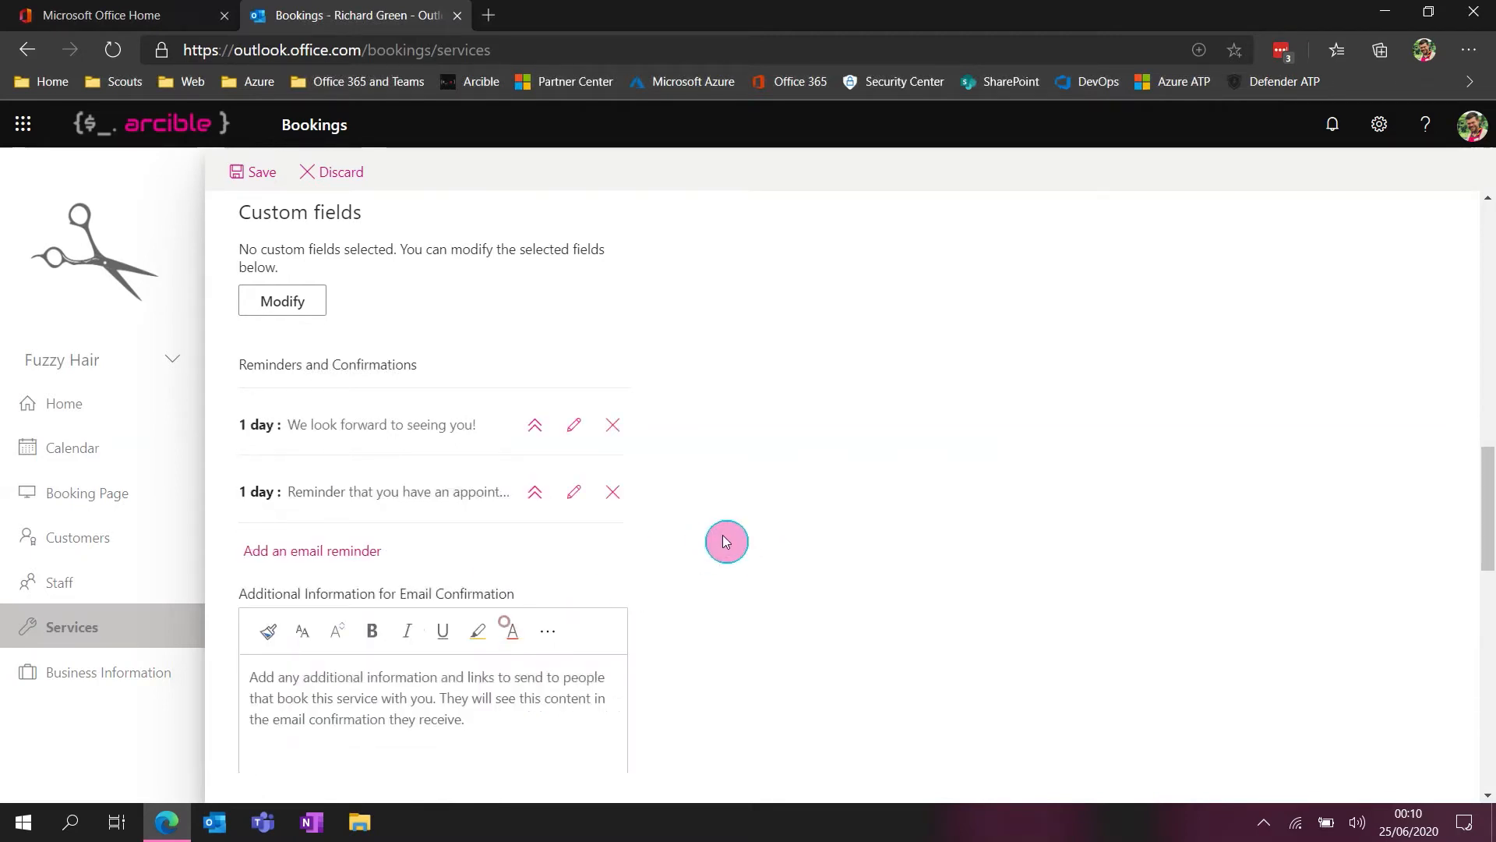
{"action": "left_click", "coordinate": [334, 561]}
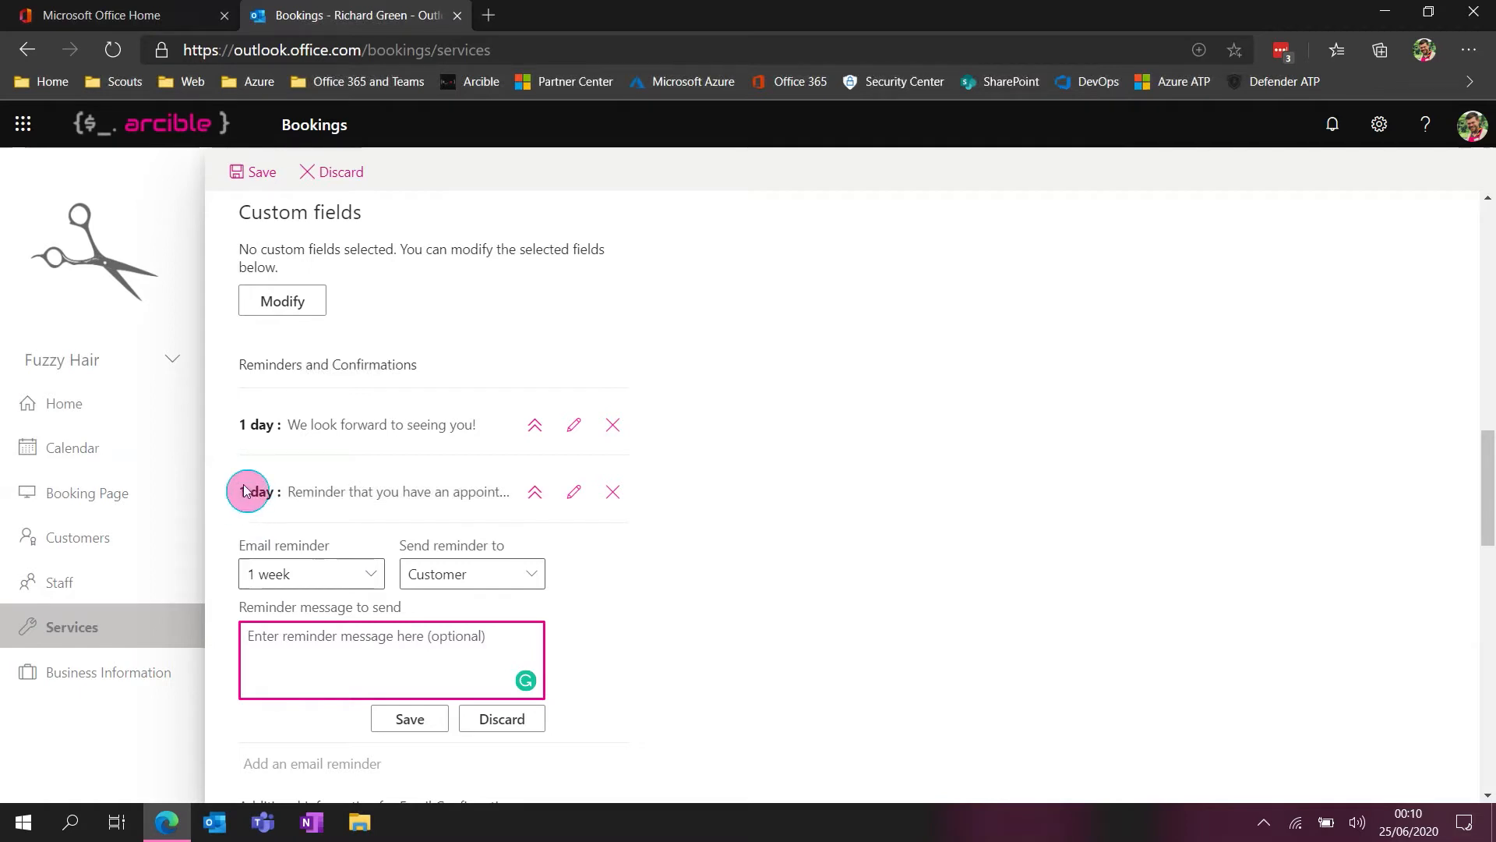
{"action": "left_click", "coordinate": [520, 720]}
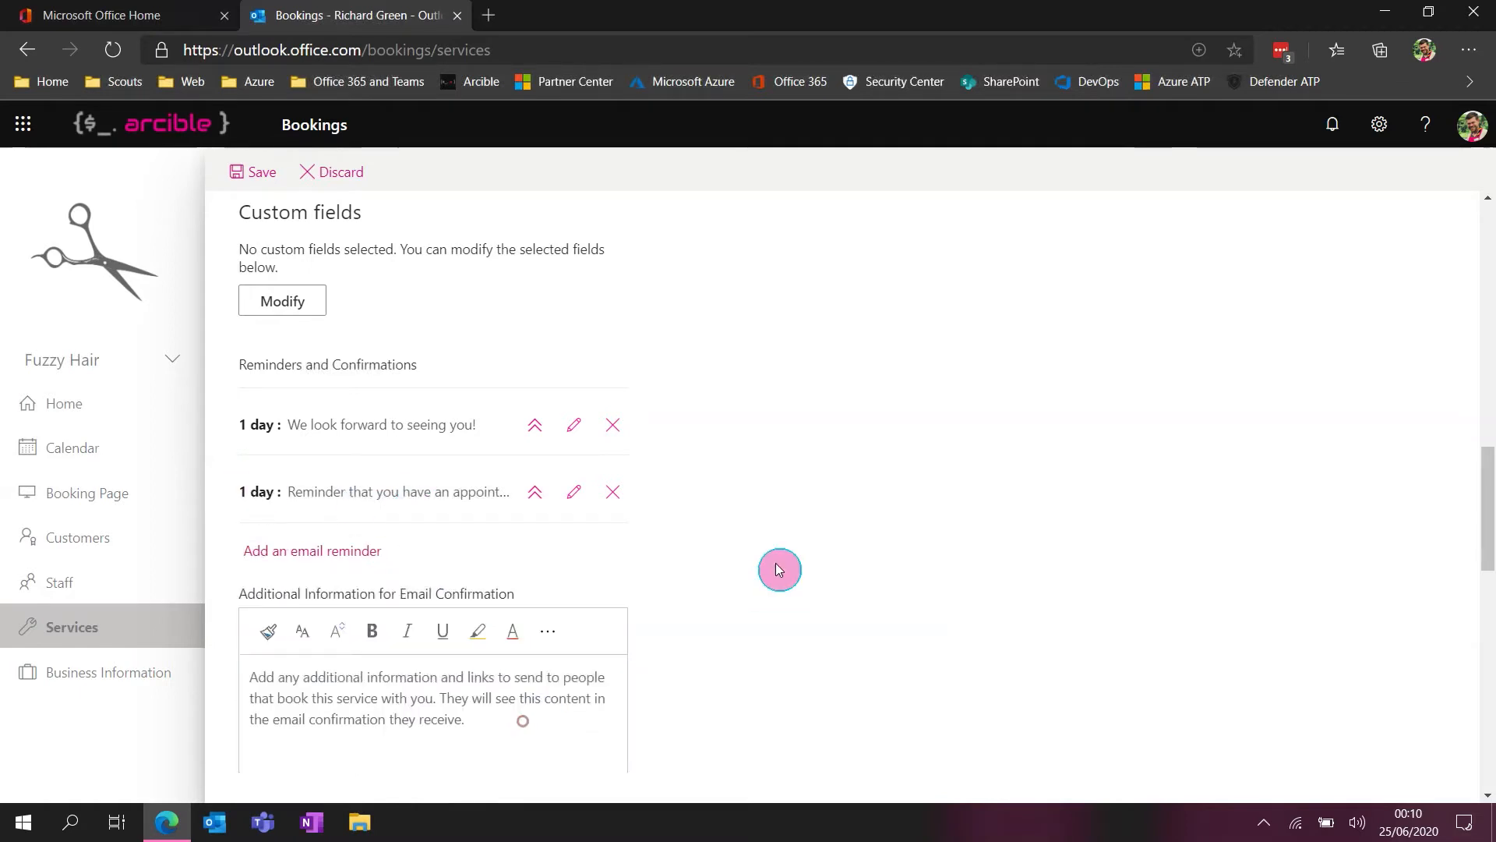
Review the additional email confirmation information, and switch showing the service on the booking page off and back on
{"action": "scroll", "coordinate": [907, 544], "scroll_direction": "down", "scroll_amount": 2}
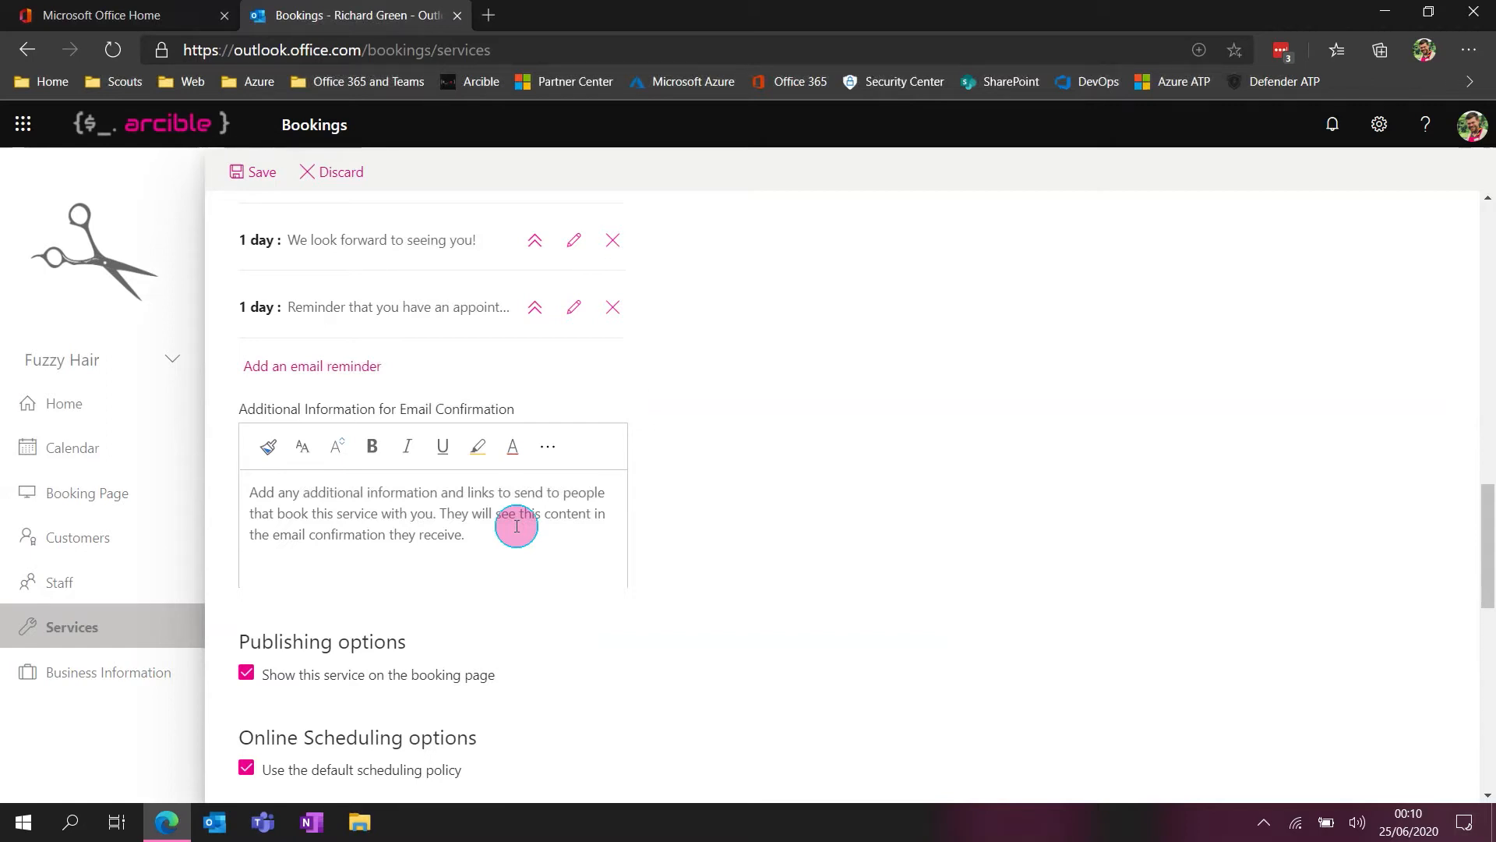
{"action": "scroll", "coordinate": [744, 575], "scroll_direction": "down", "scroll_amount": 1}
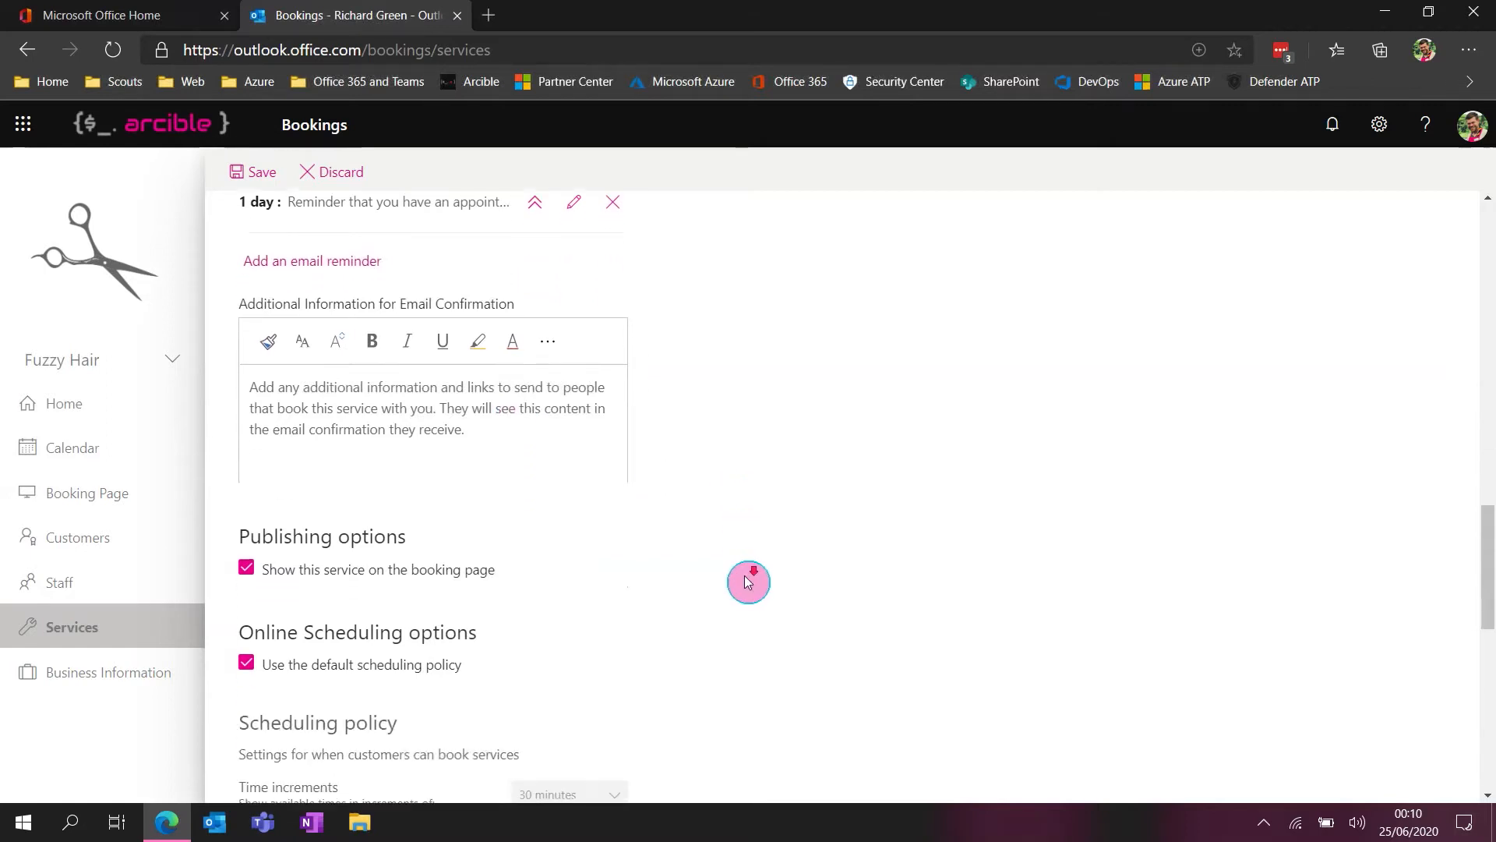
{"action": "scroll", "coordinate": [747, 581], "scroll_direction": "down", "scroll_amount": 1}
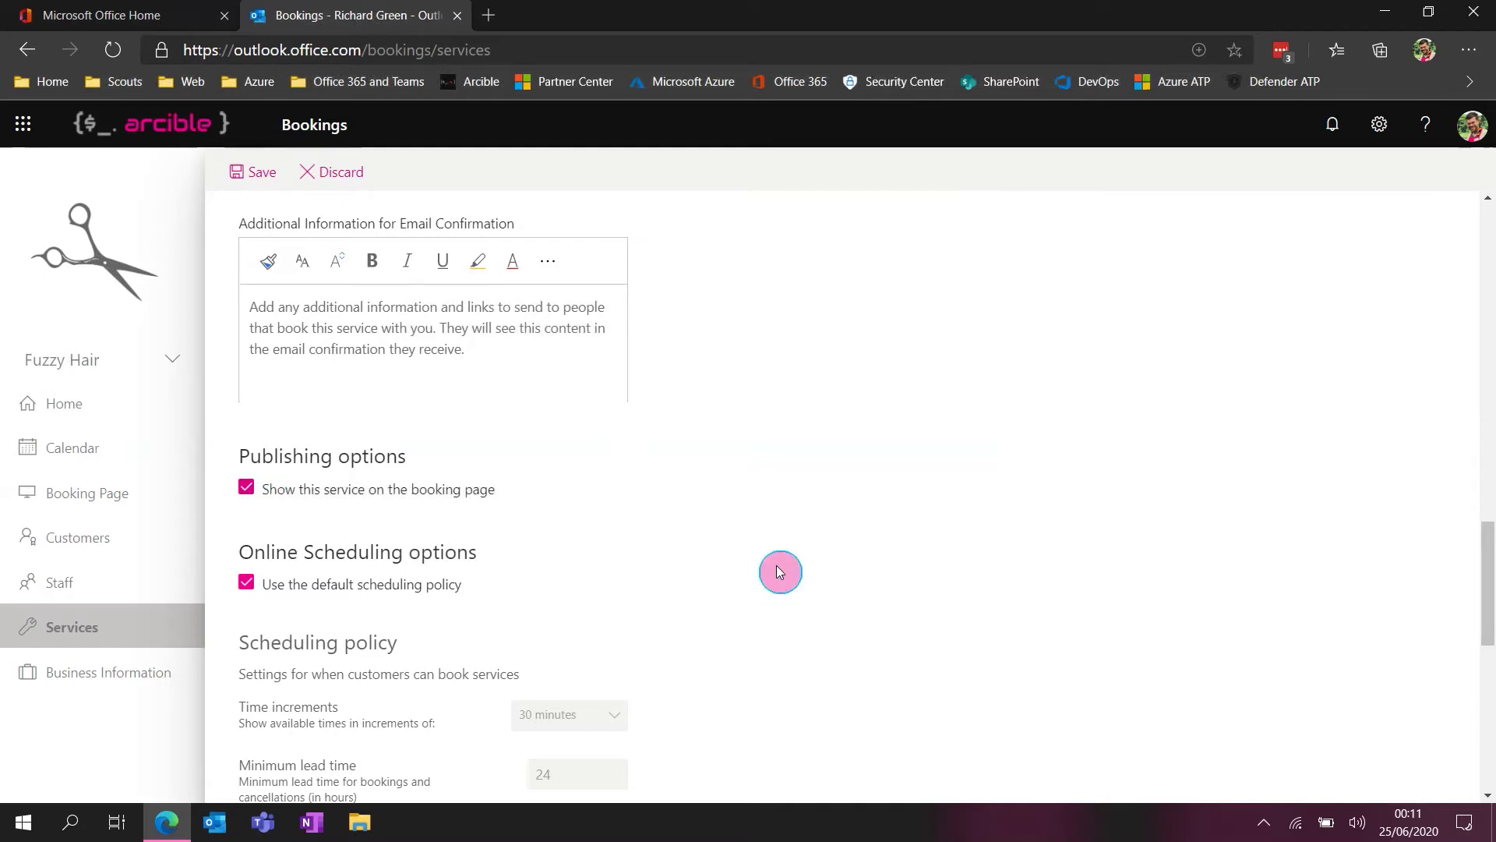
{"action": "left_click", "coordinate": [282, 489]}
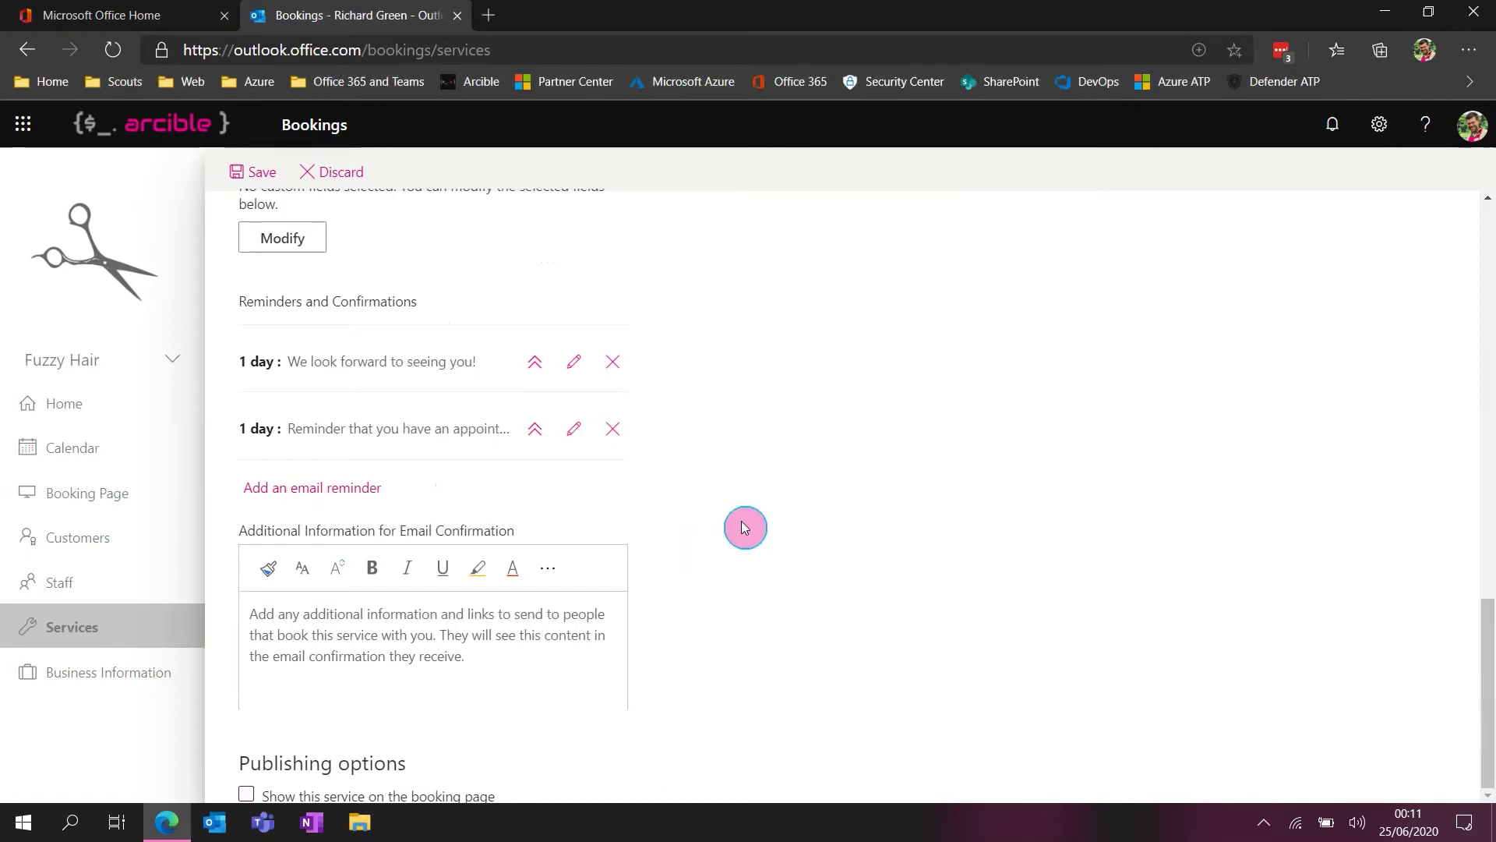
{"action": "left_click", "coordinate": [387, 795]}
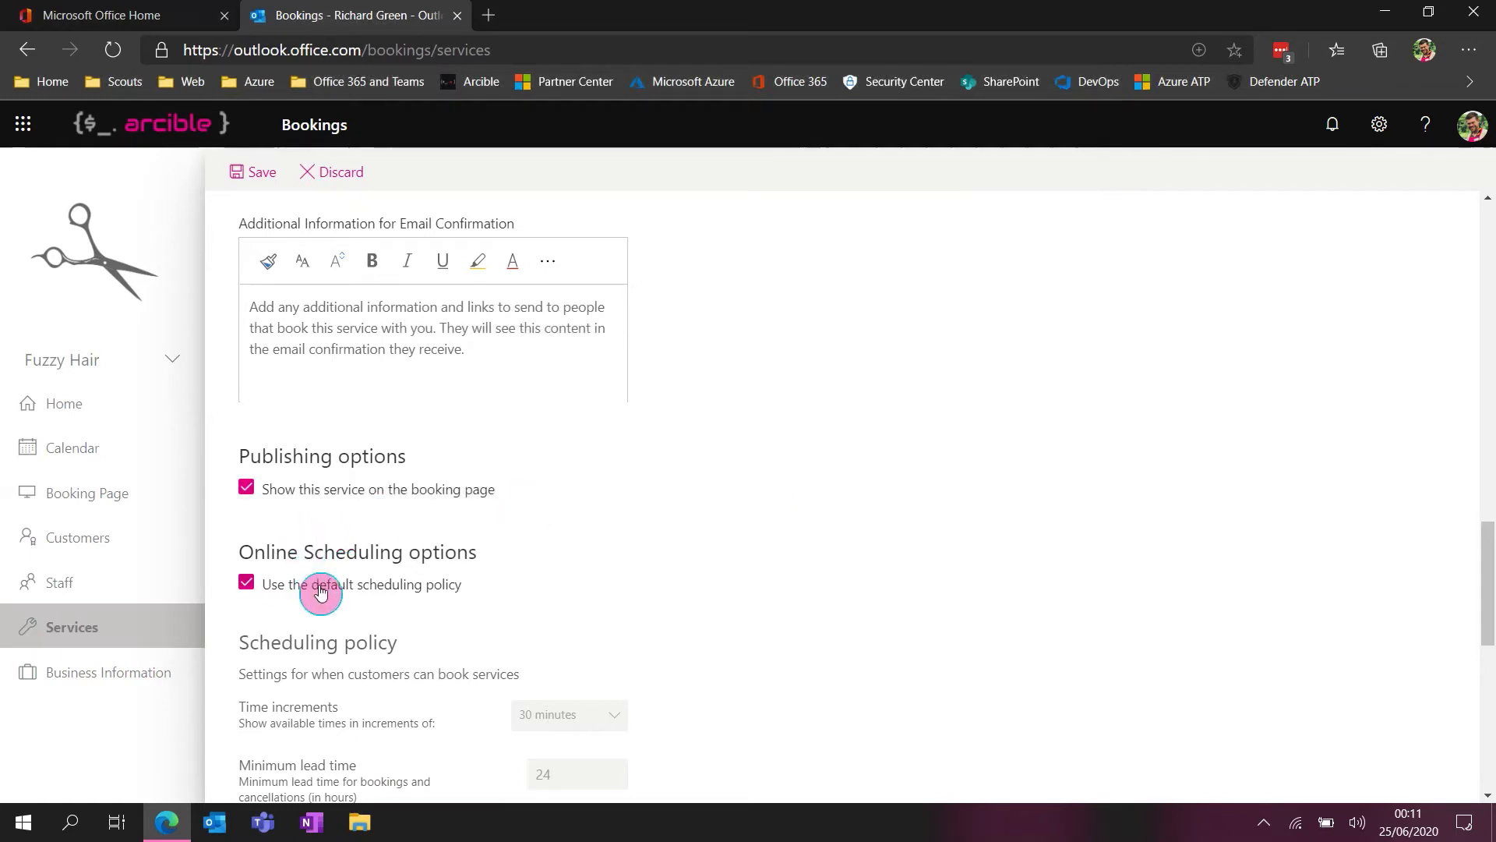
Review the service's scheduling policy and turn off use of the default scheduling policy
{"action": "scroll", "coordinate": [603, 620], "scroll_direction": "down", "scroll_amount": 1}
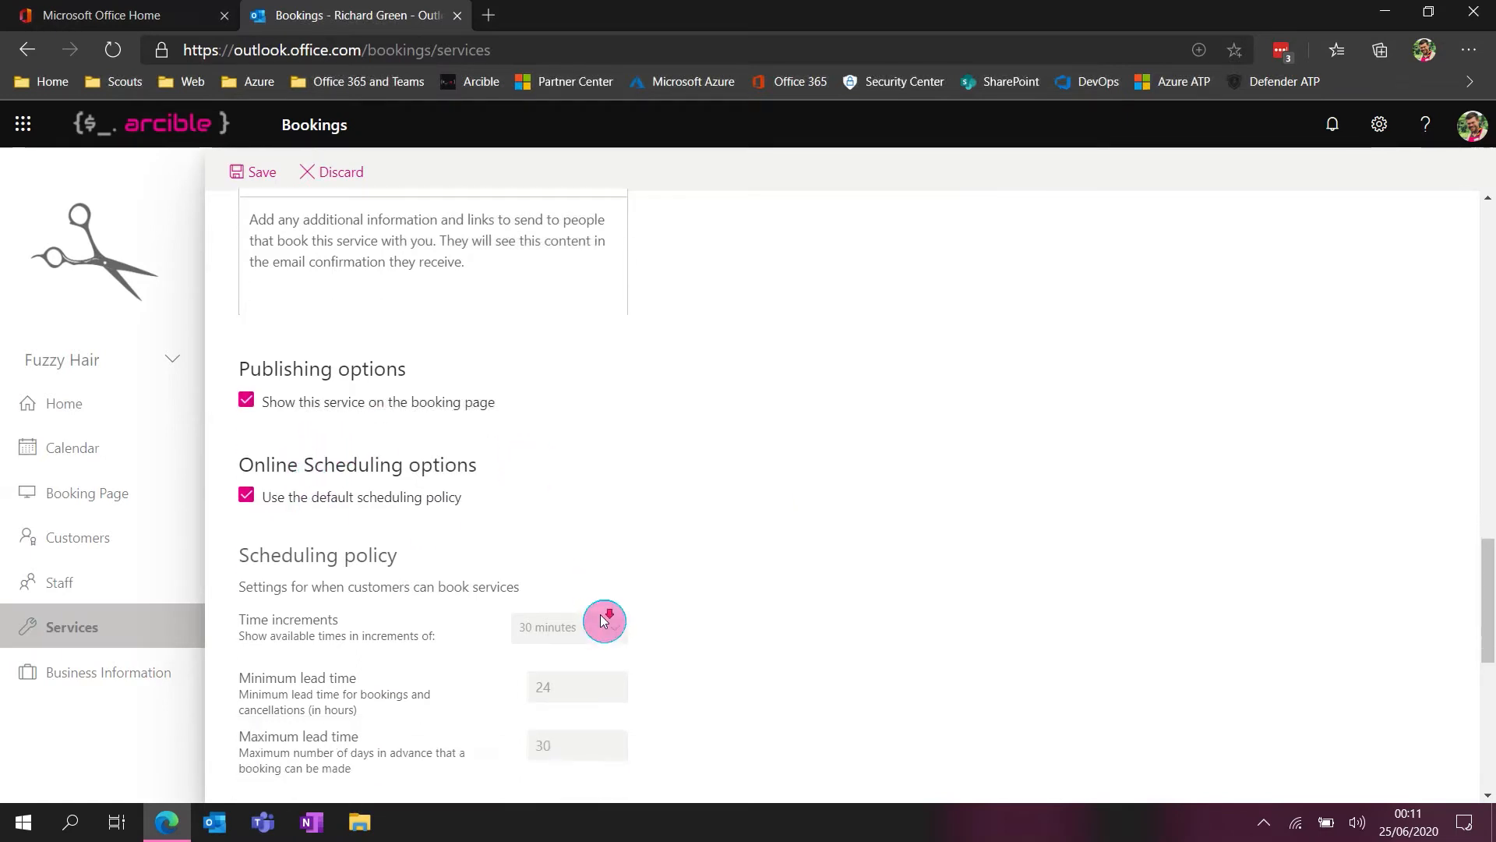
{"action": "scroll", "coordinate": [602, 619], "scroll_direction": "down", "scroll_amount": 3}
{"action": "scroll", "coordinate": [554, 547], "scroll_direction": "up", "scroll_amount": 1}
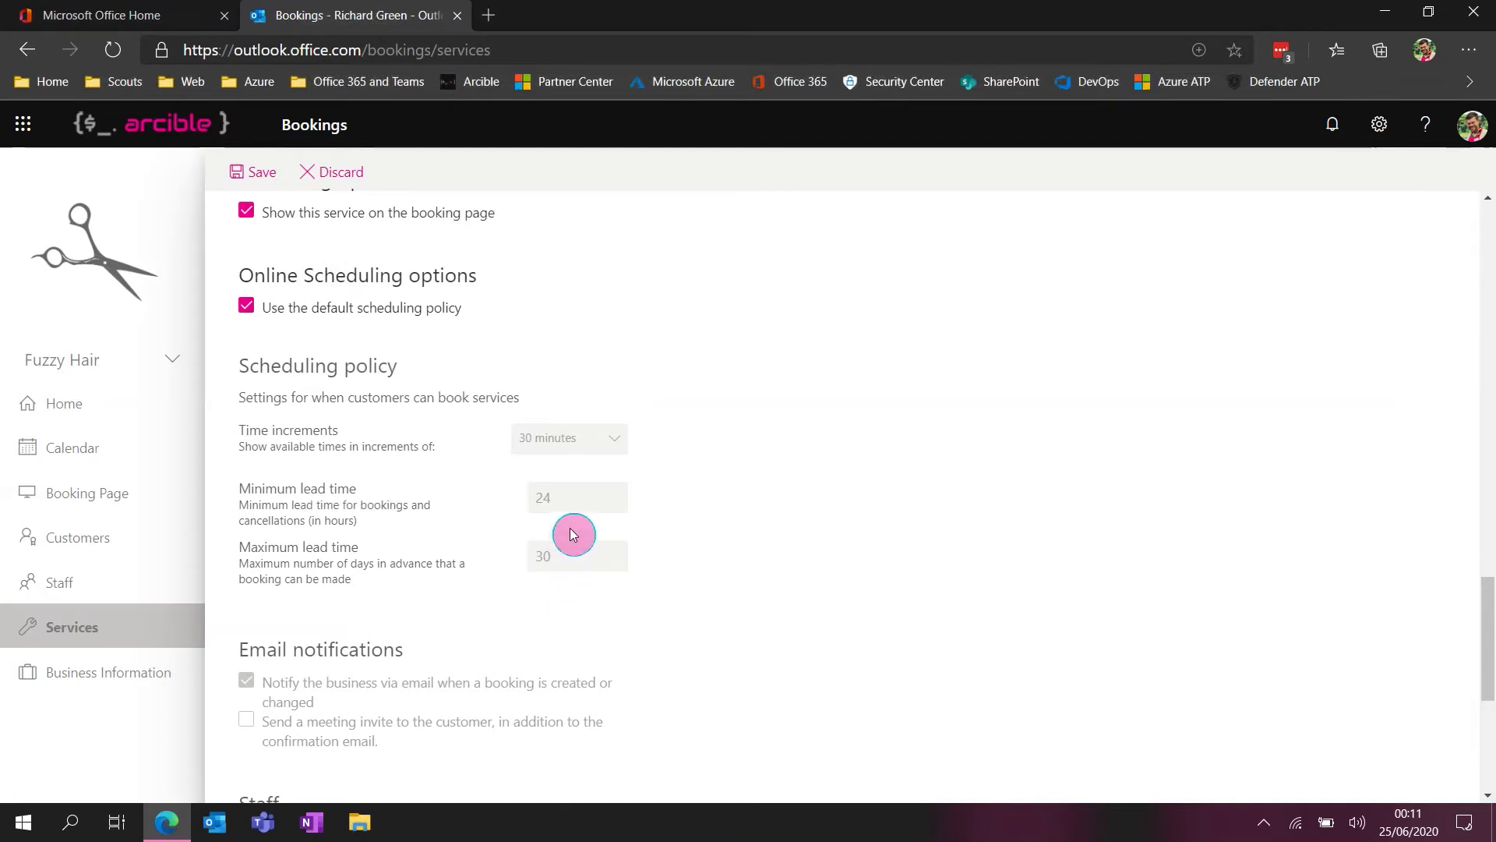
{"action": "left_click", "coordinate": [246, 310]}
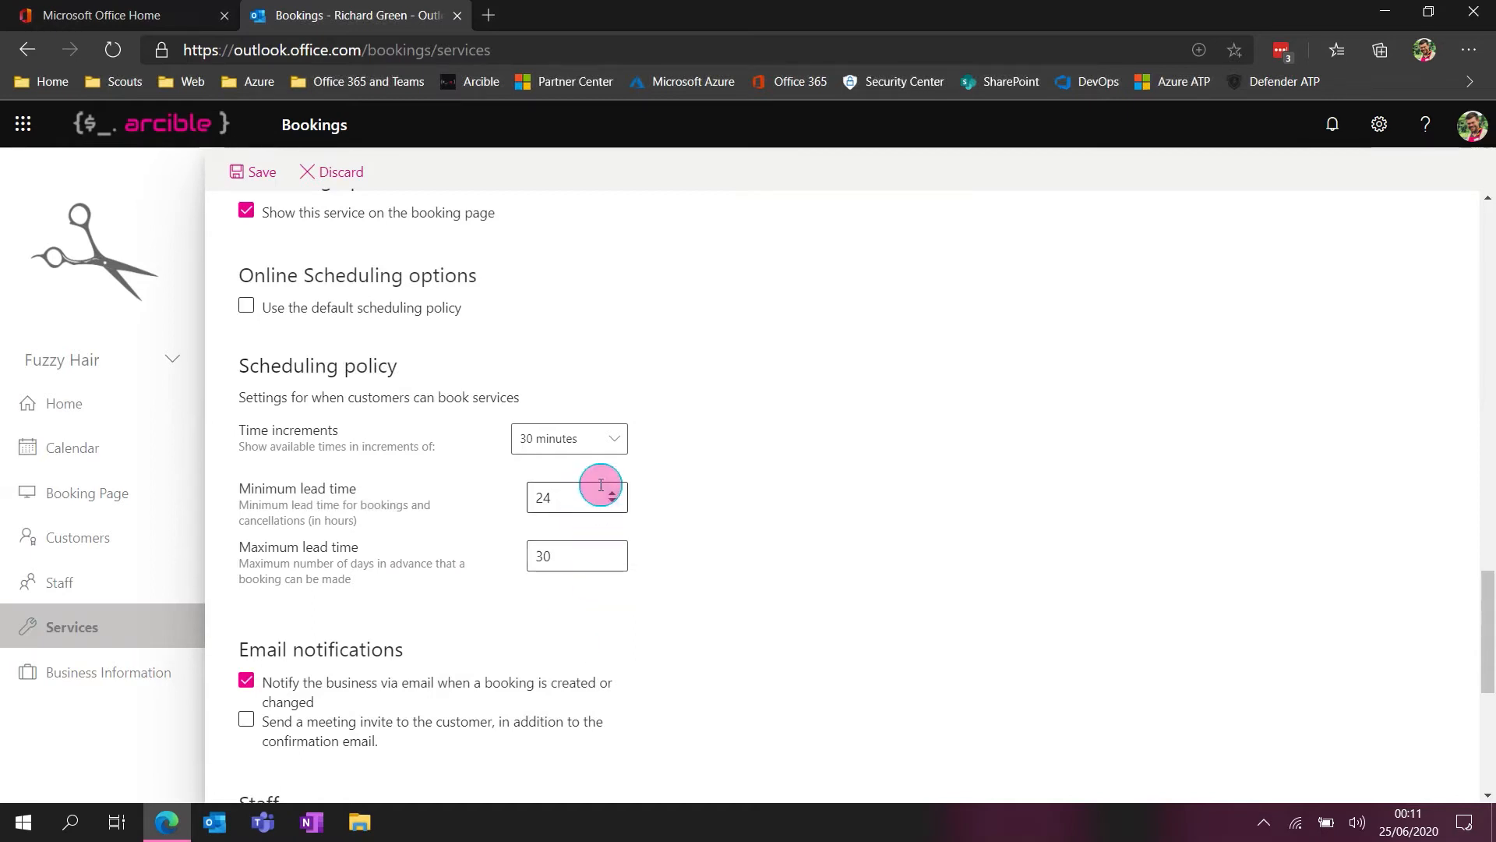
Stop customers from choosing a specific person, and review the general availability options, keeping Bookable when staff are free
{"action": "scroll", "coordinate": [589, 581], "scroll_direction": "down", "scroll_amount": 6}
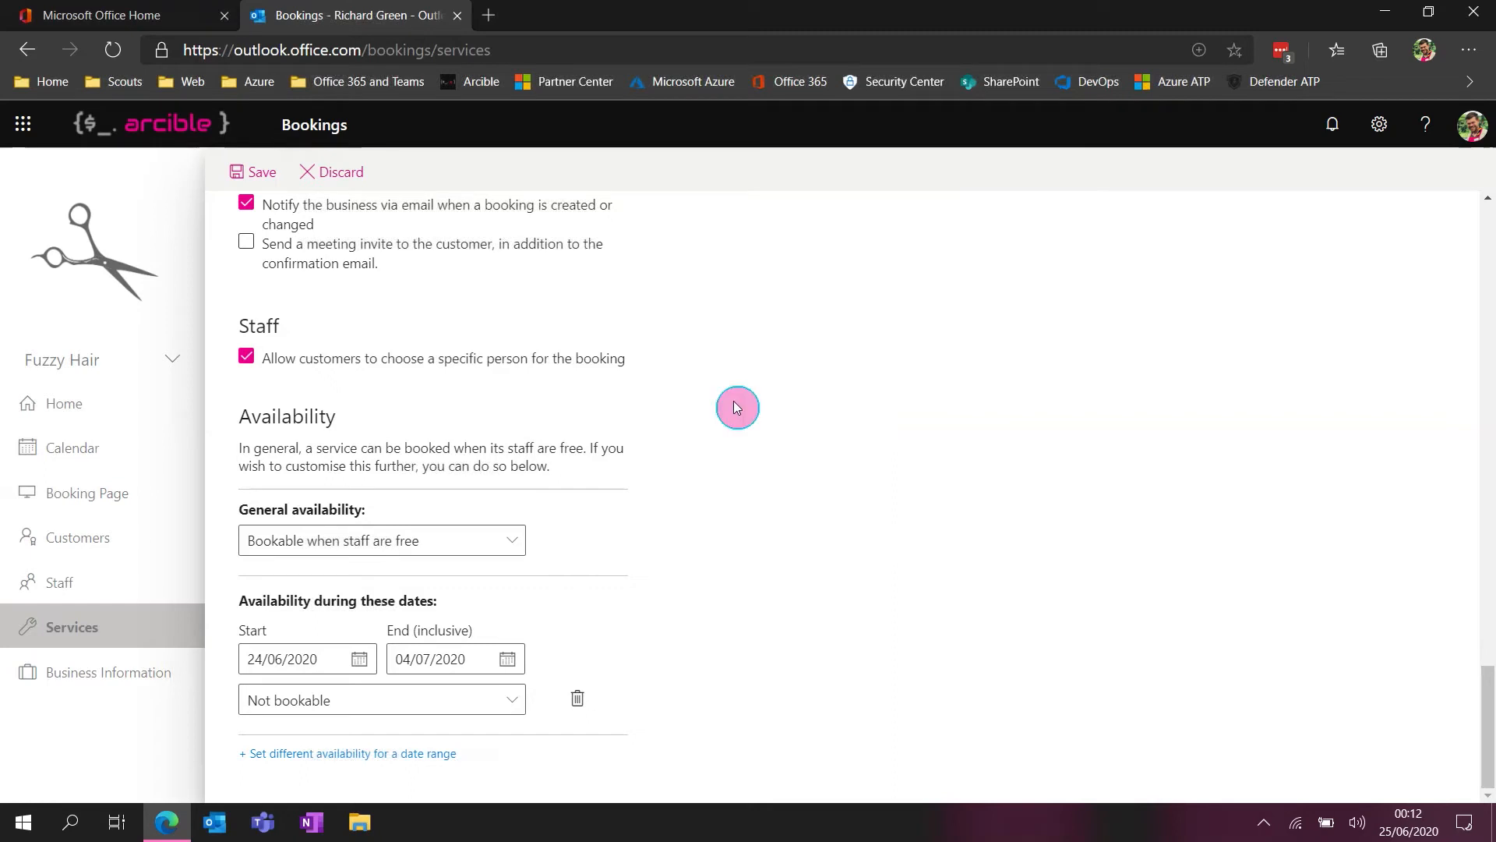
{"action": "left_click", "coordinate": [574, 360]}
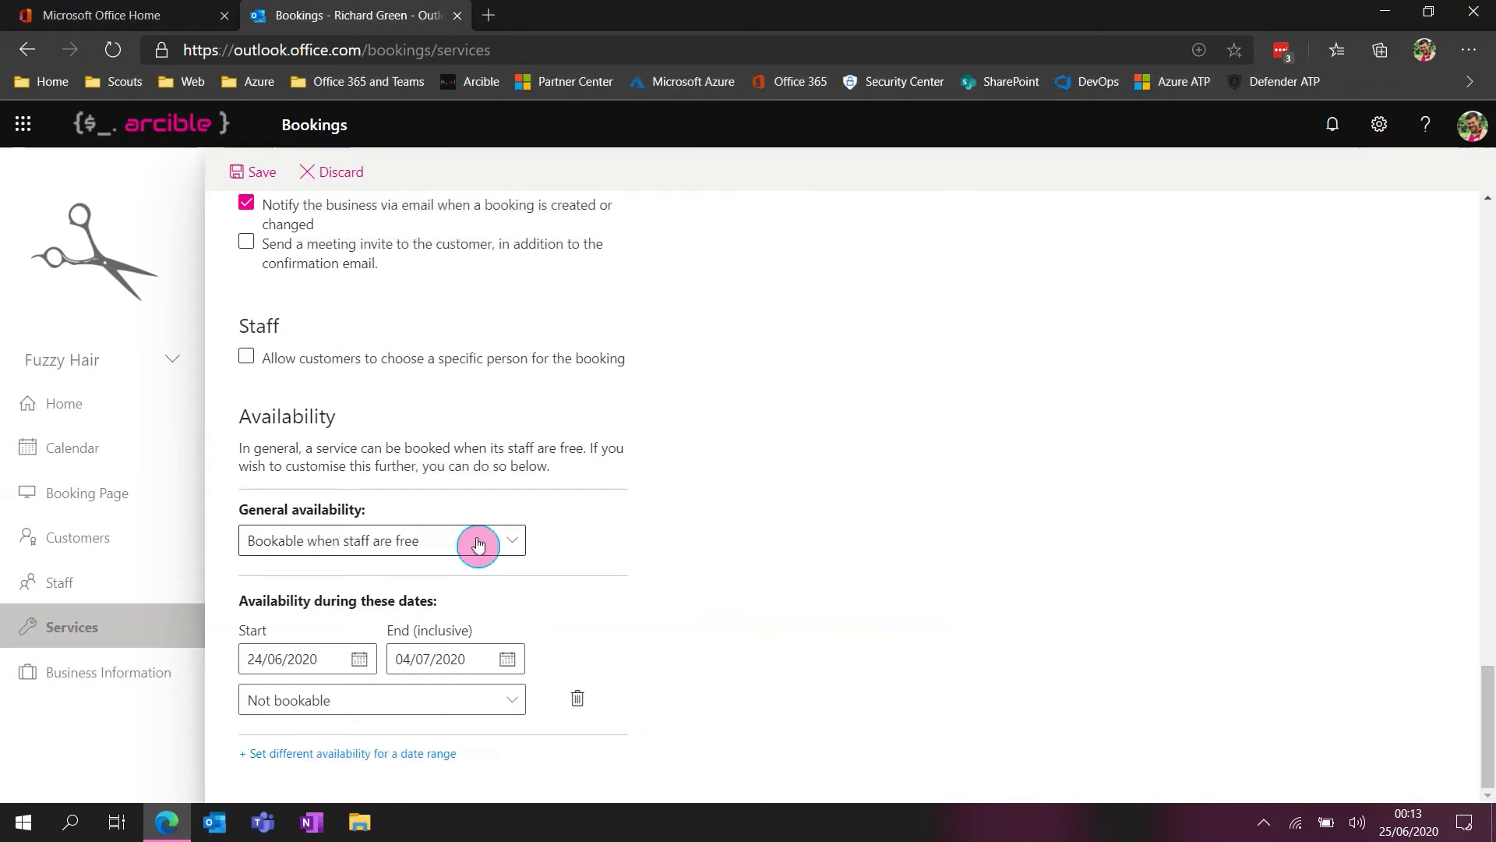
{"action": "scroll", "coordinate": [621, 480], "scroll_direction": "up", "scroll_amount": 7}
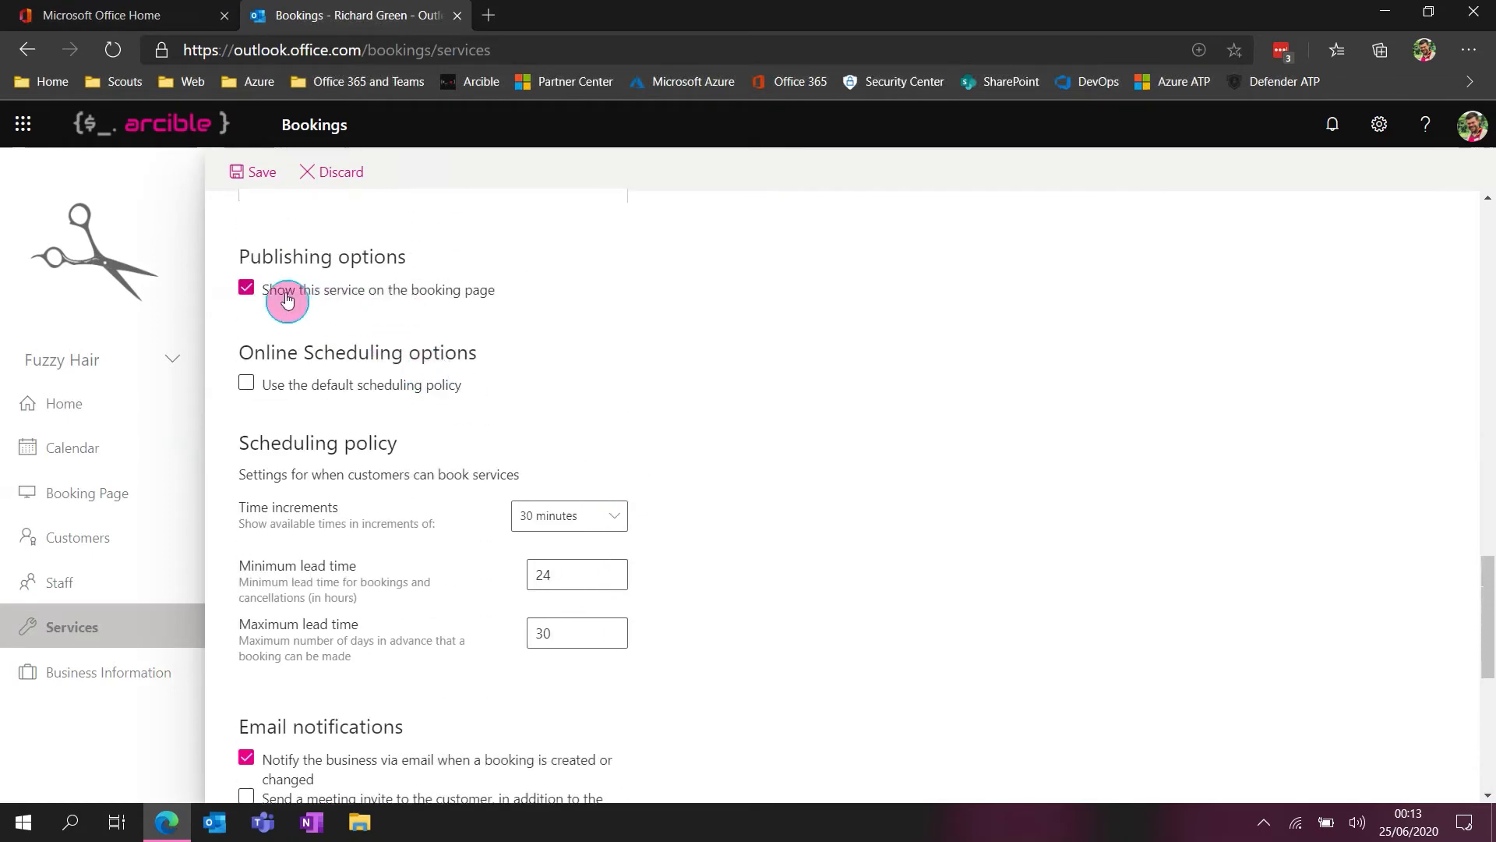
{"action": "scroll", "coordinate": [752, 372], "scroll_direction": "down", "scroll_amount": 7}
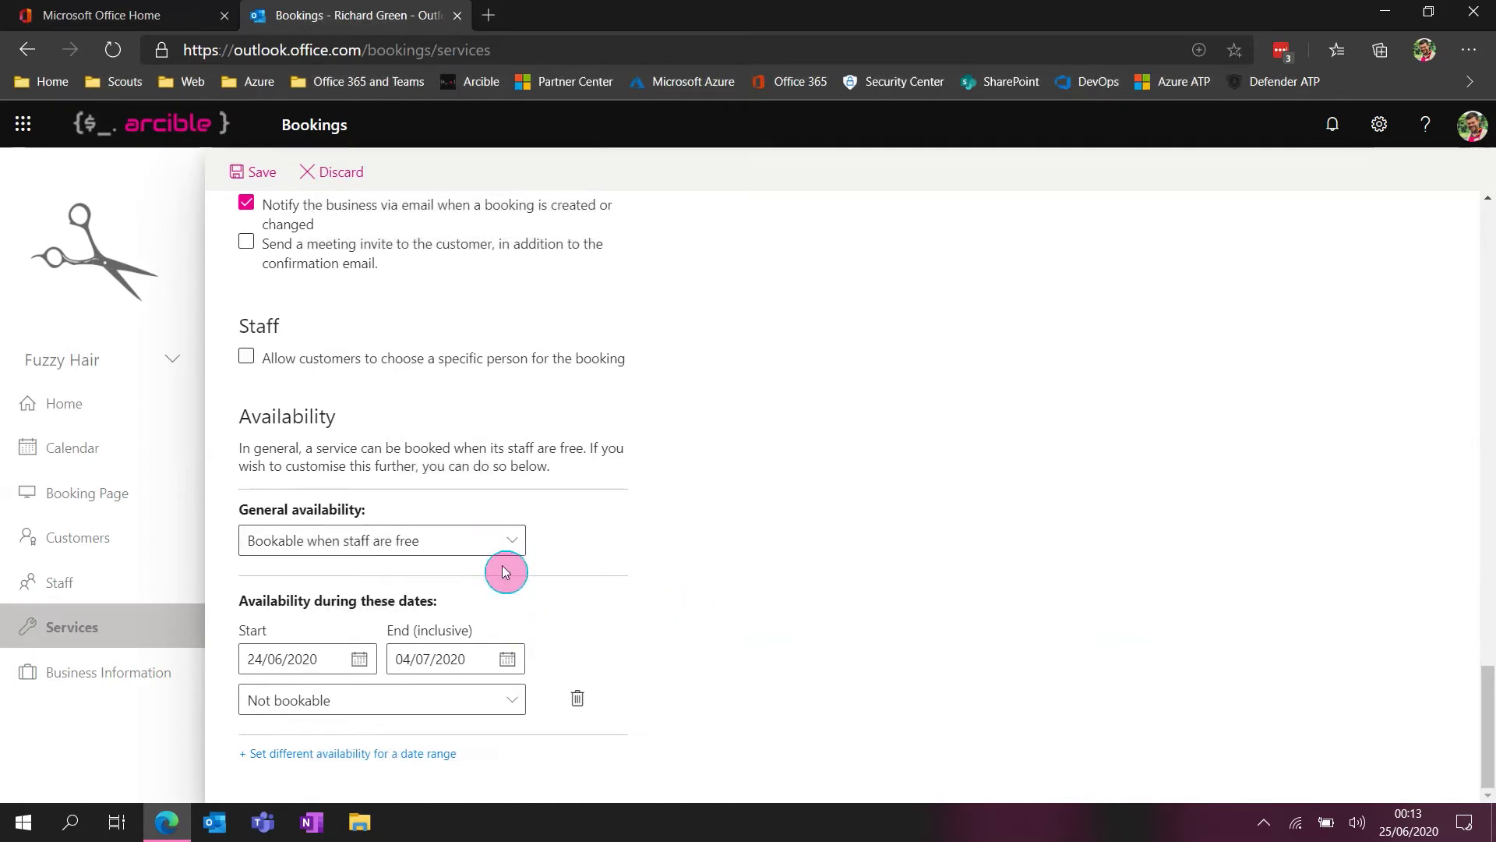
{"action": "left_click", "coordinate": [510, 543]}
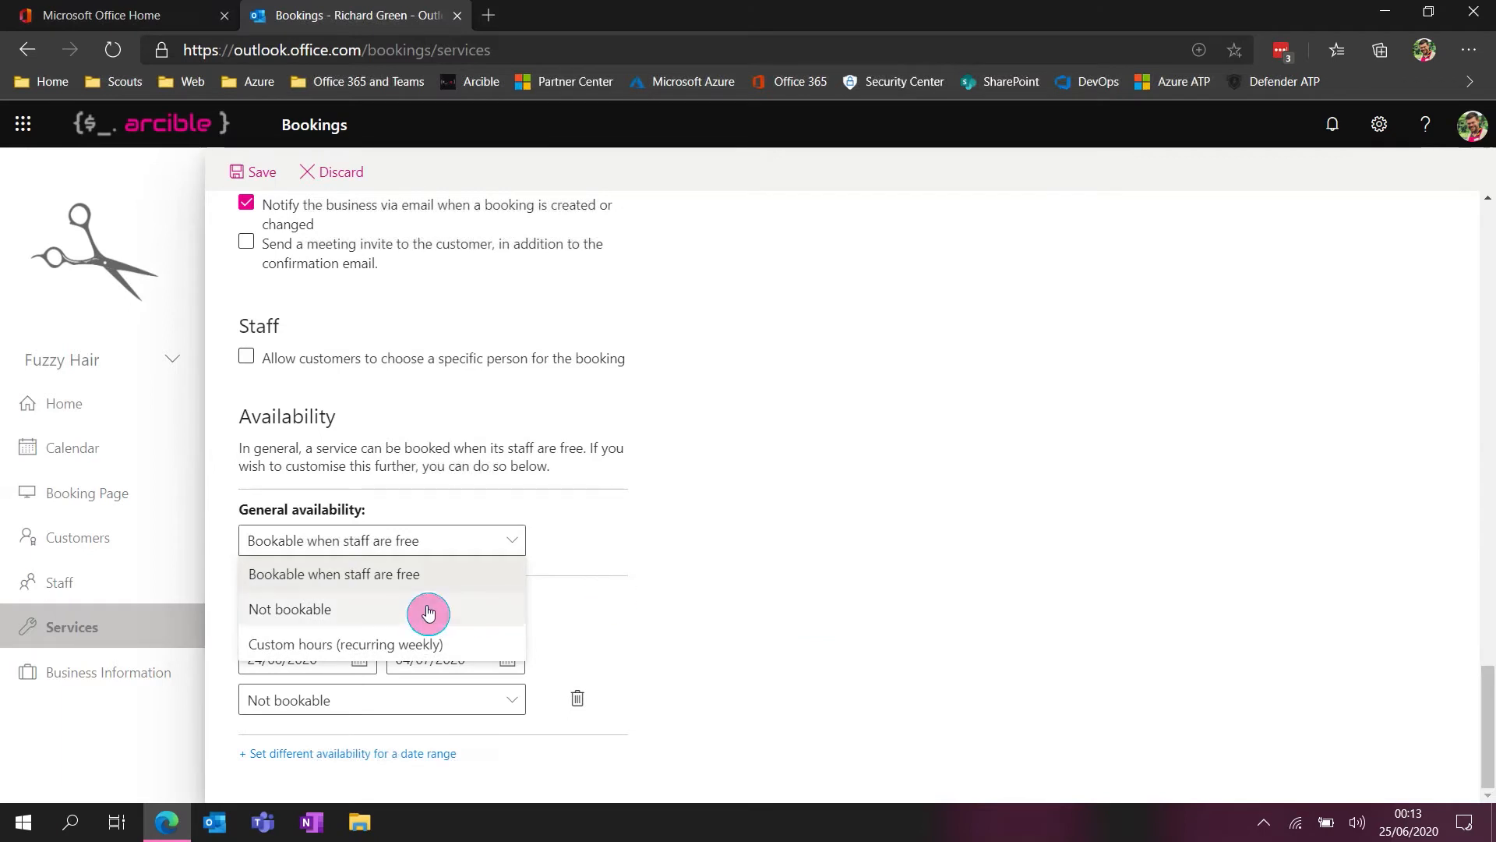
{"action": "left_click", "coordinate": [685, 556]}
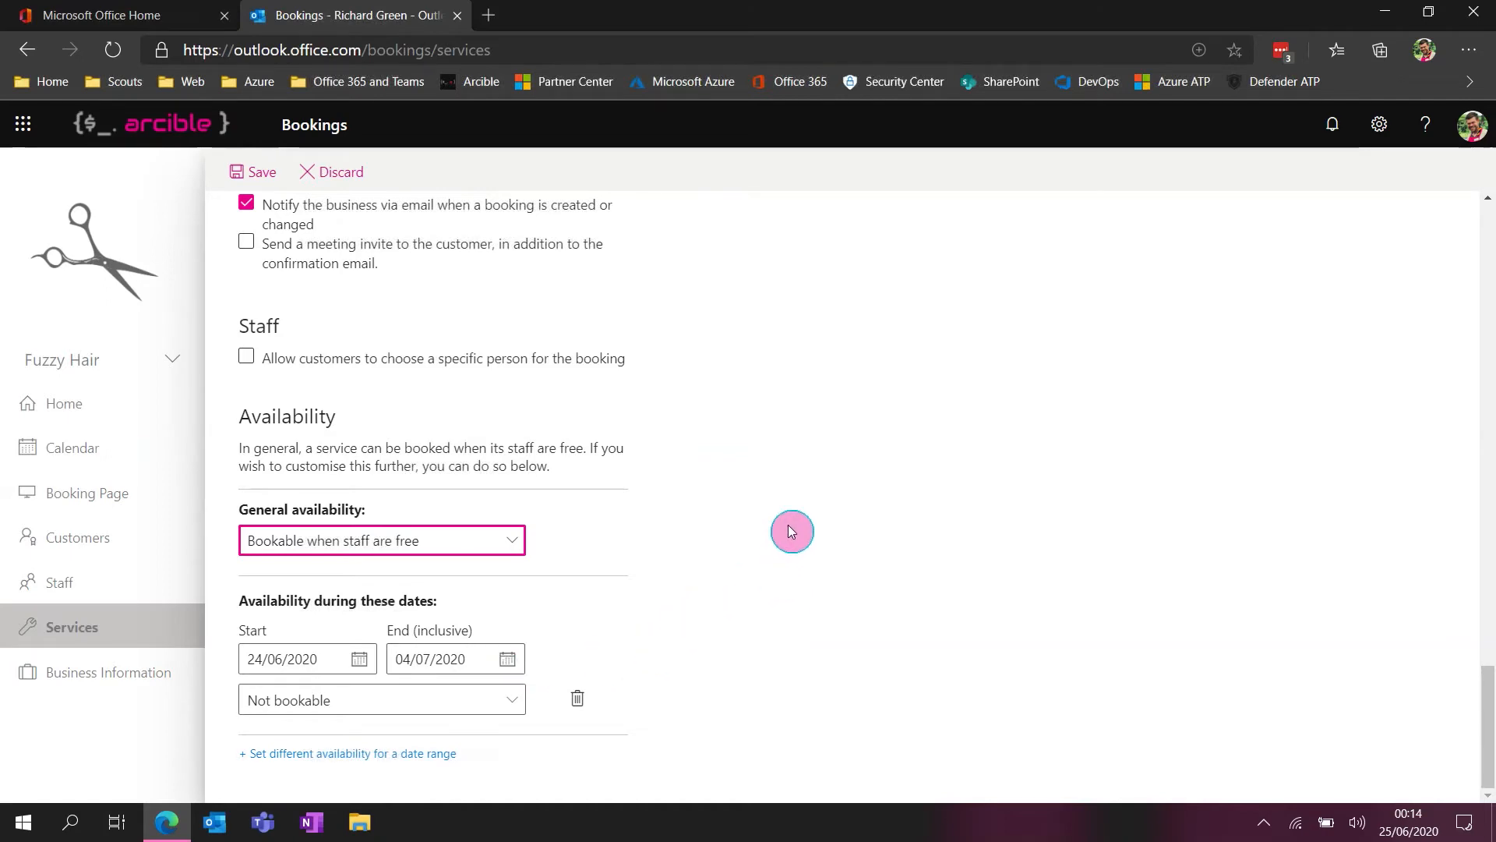
Close the "Haircut, short hair" service and discard its unsaved changes
{"action": "scroll", "coordinate": [788, 525], "scroll_direction": "up", "scroll_amount": 15}
{"action": "scroll", "coordinate": [838, 477], "scroll_direction": "up", "scroll_amount": 1}
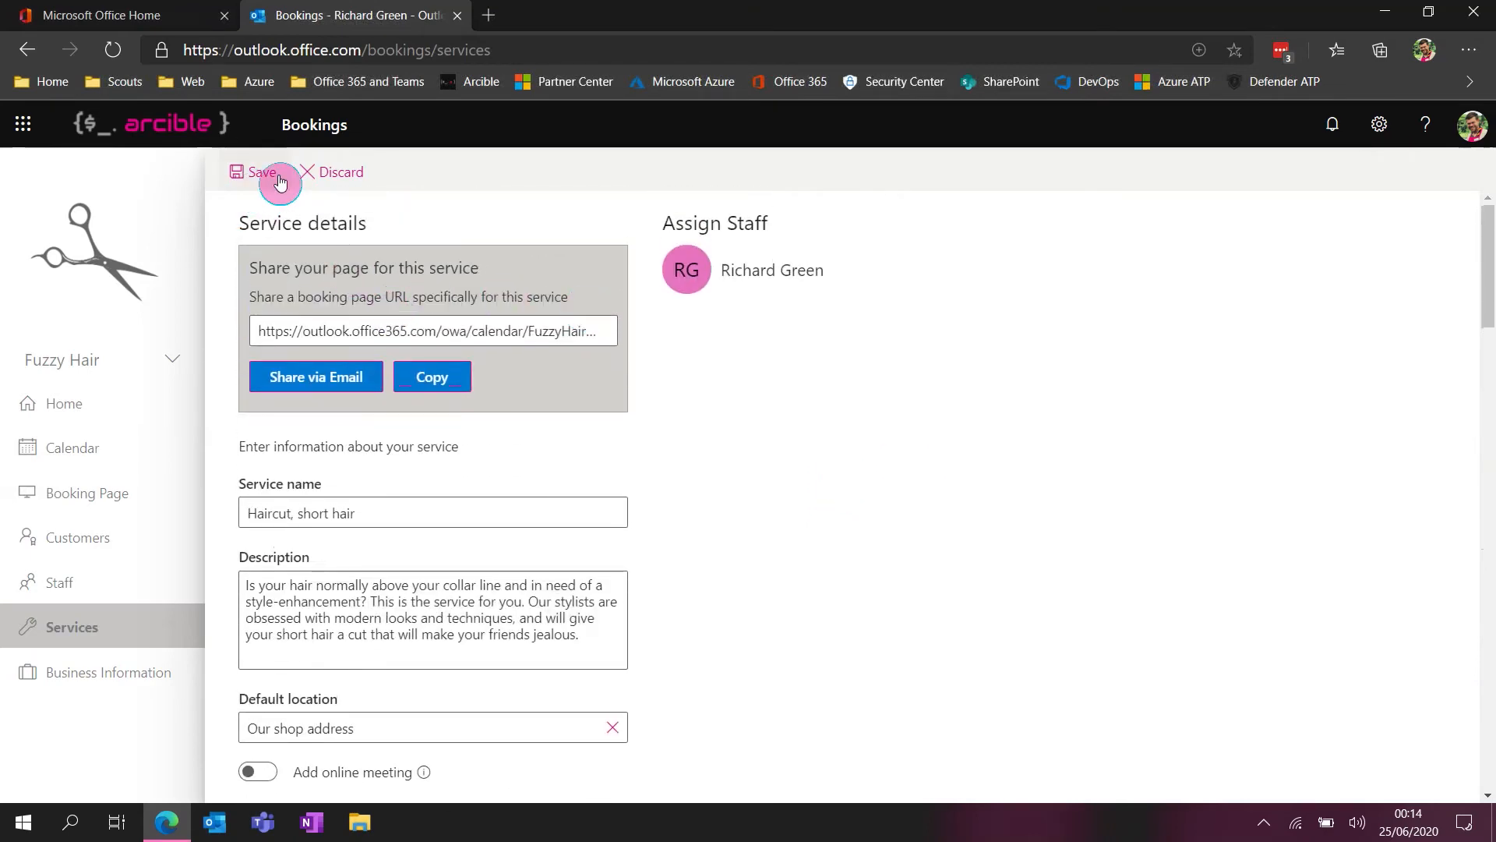
{"action": "left_click", "coordinate": [341, 173]}
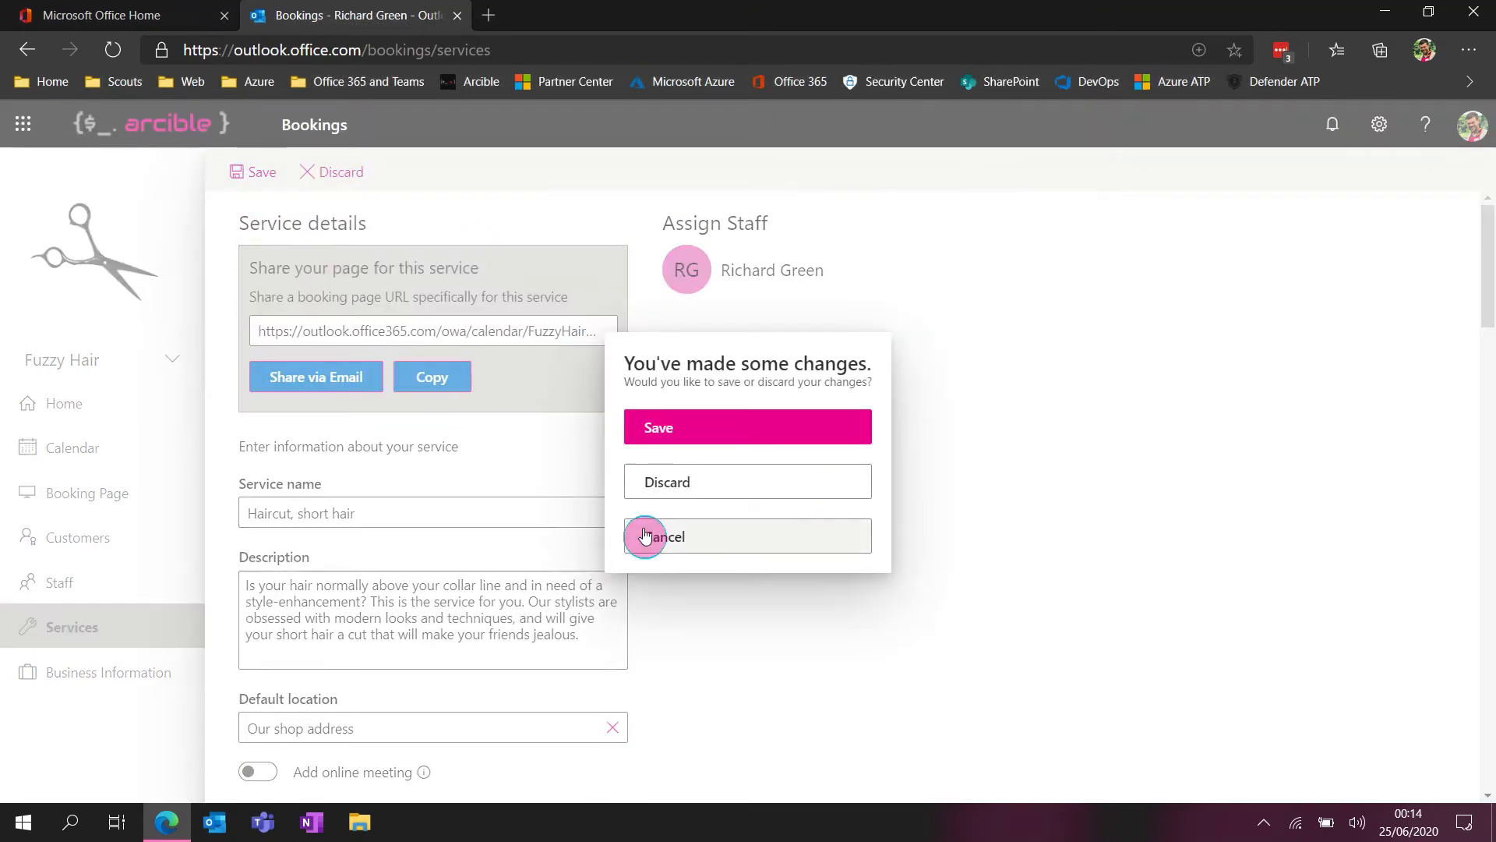
{"action": "left_click", "coordinate": [703, 484]}
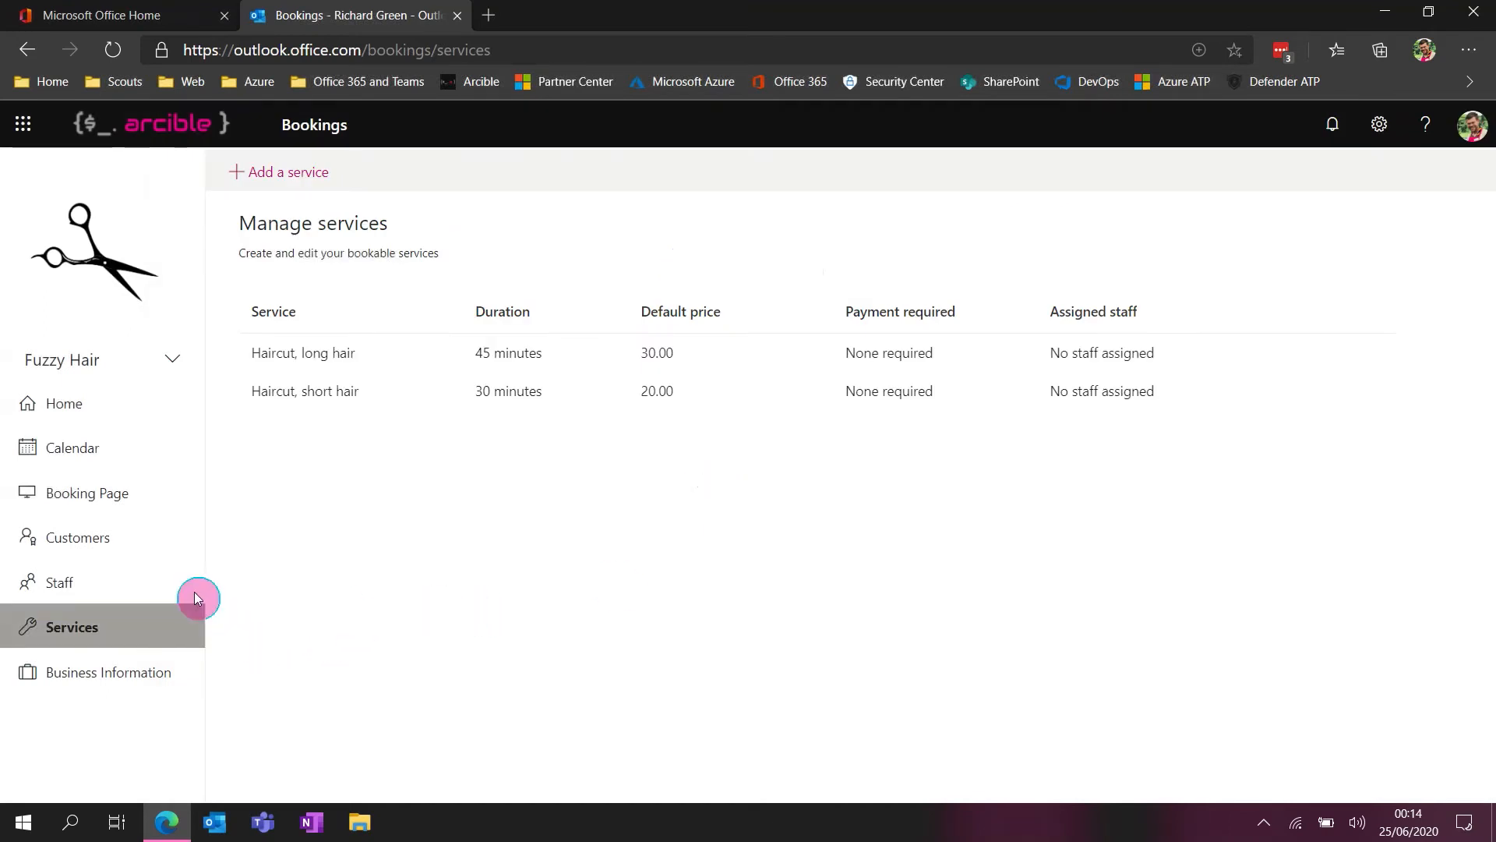
Open the staff list, start adding a new staff member, and review the staff details and availability form
{"action": "left_click", "coordinate": [62, 586]}
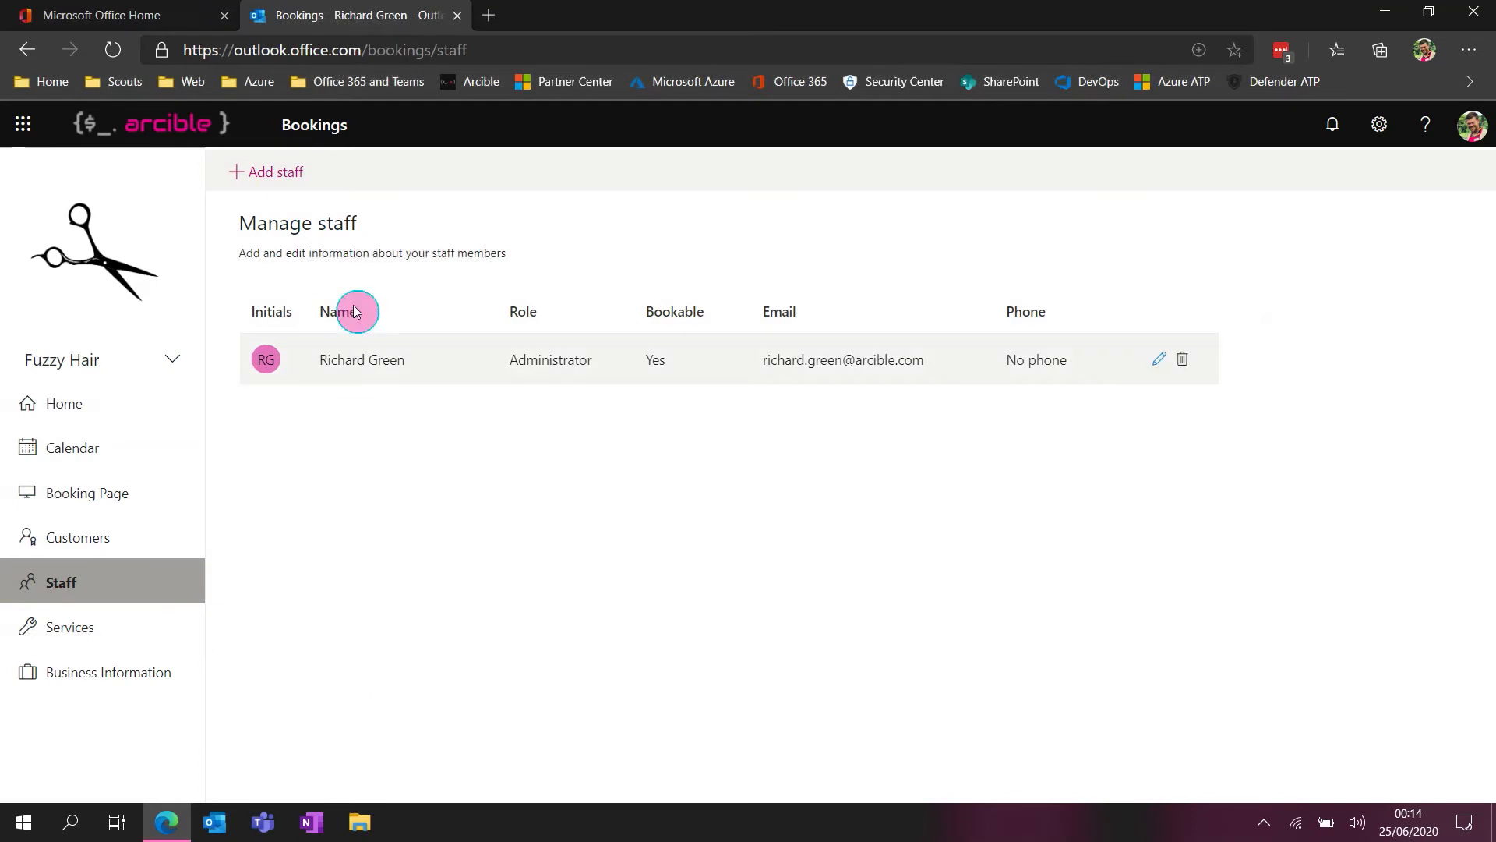
{"action": "left_click", "coordinate": [267, 171]}
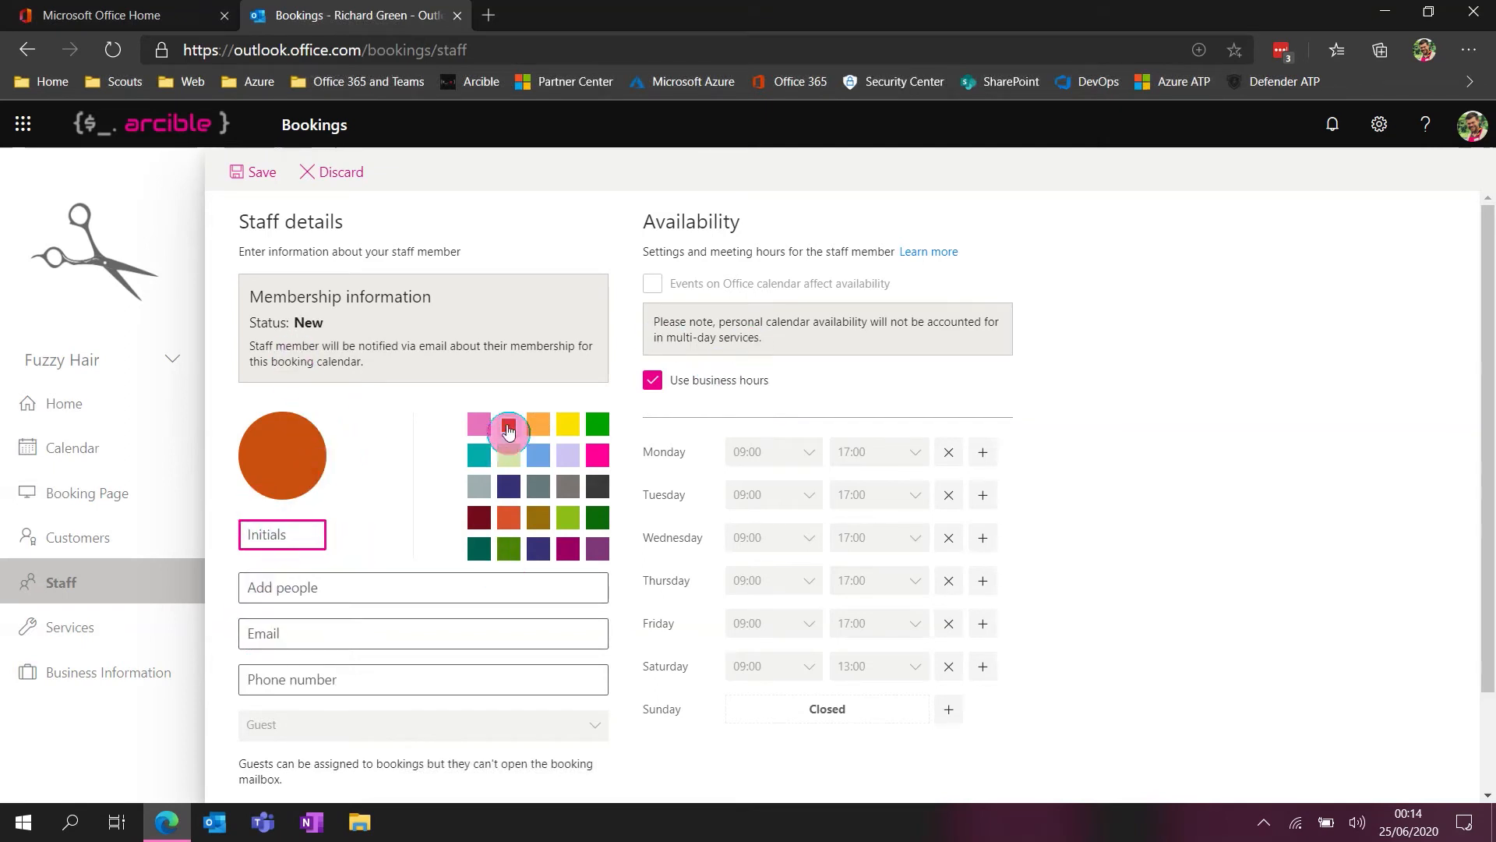
{"action": "scroll", "coordinate": [400, 466], "scroll_direction": "down", "scroll_amount": 2}
{"action": "scroll", "coordinate": [401, 468], "scroll_direction": "up", "scroll_amount": 1}
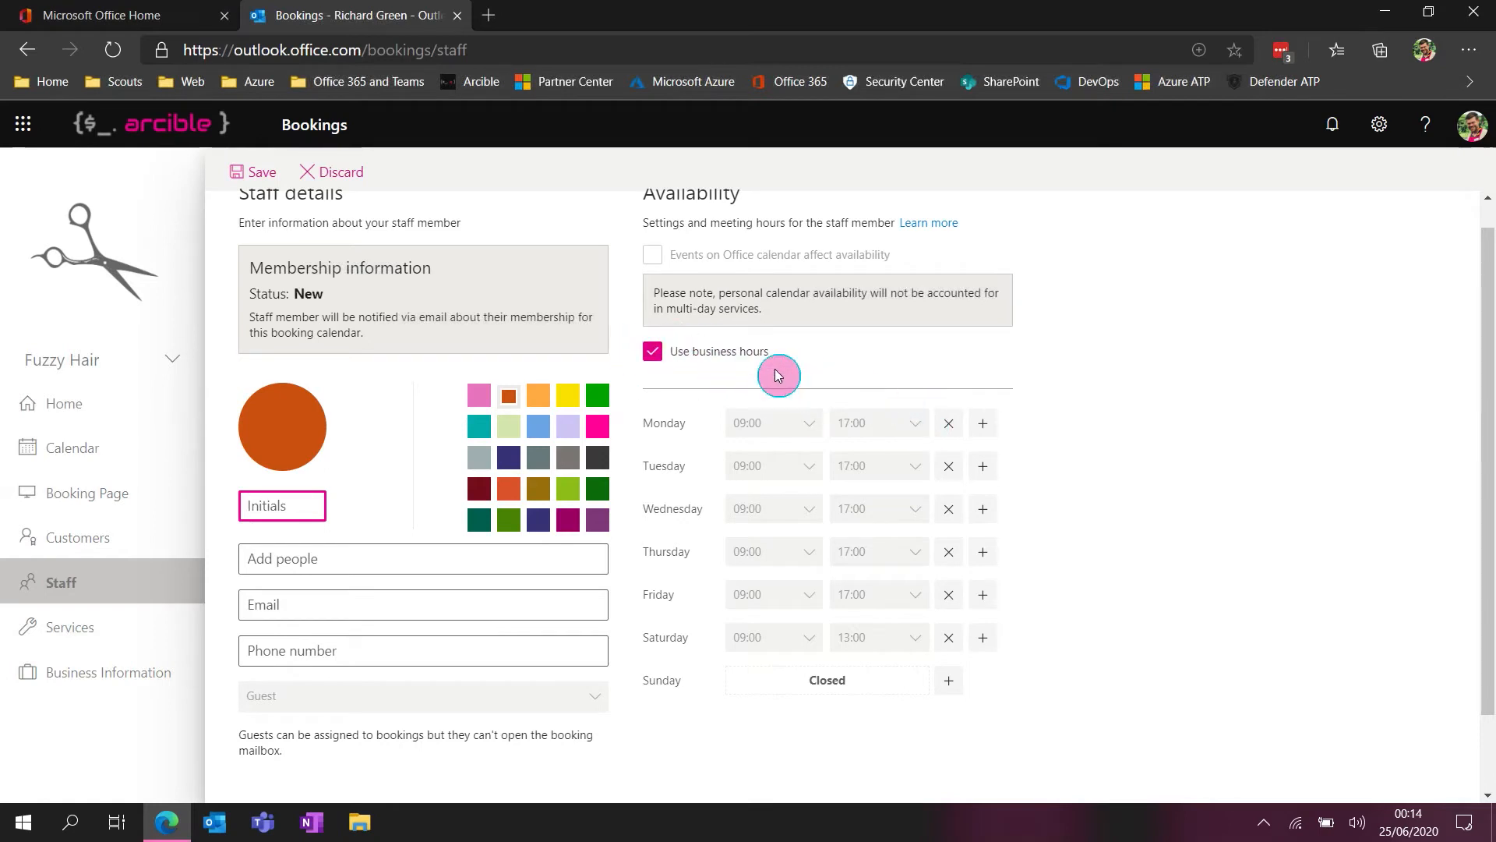
Turn off Use business hours for the new staff member and make Saturday a day off
{"action": "left_click", "coordinate": [736, 355]}
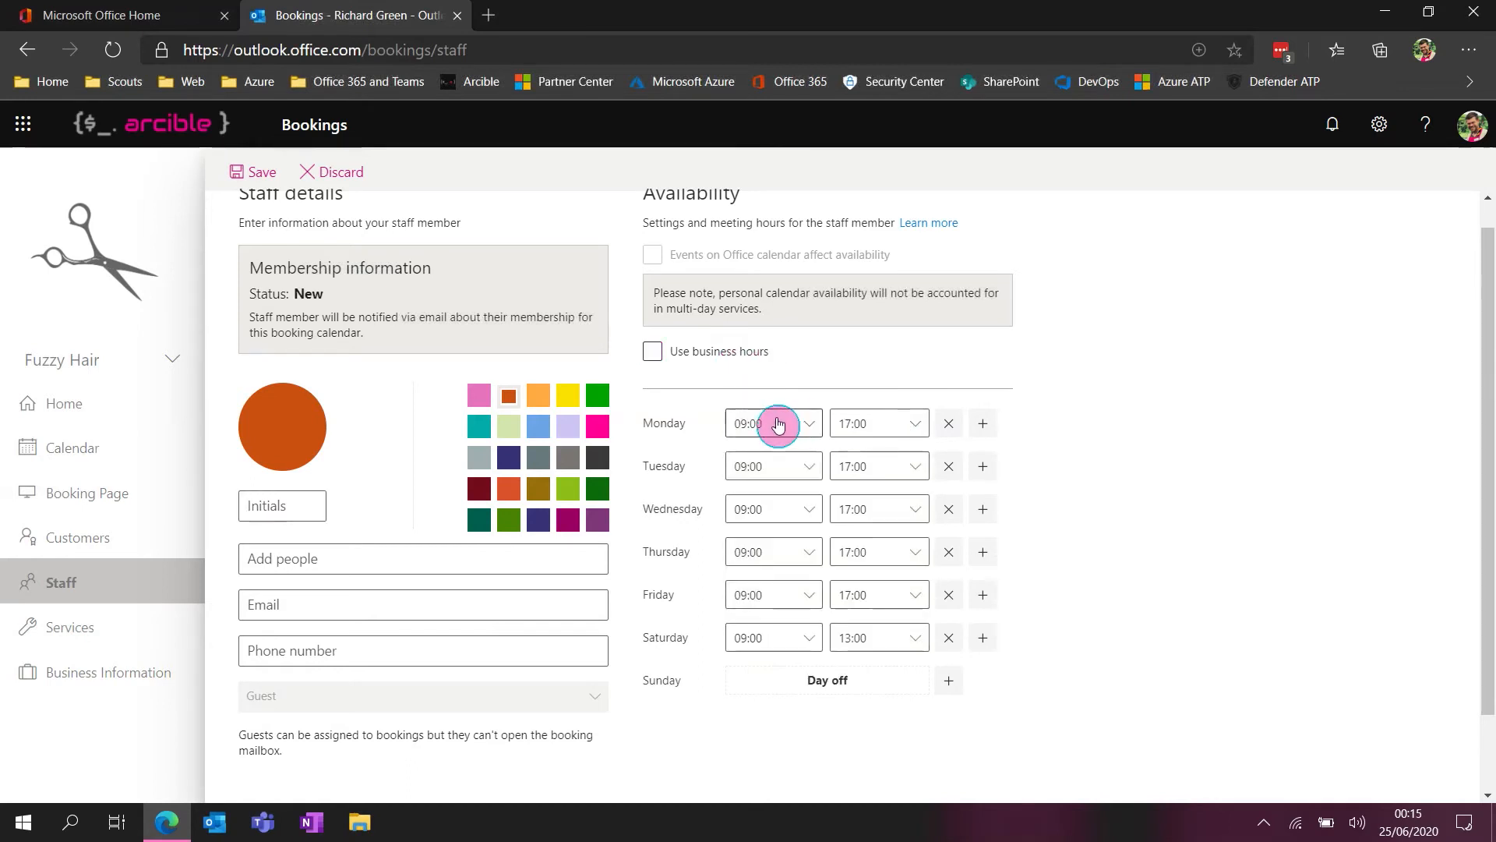
{"action": "left_click", "coordinate": [795, 648]}
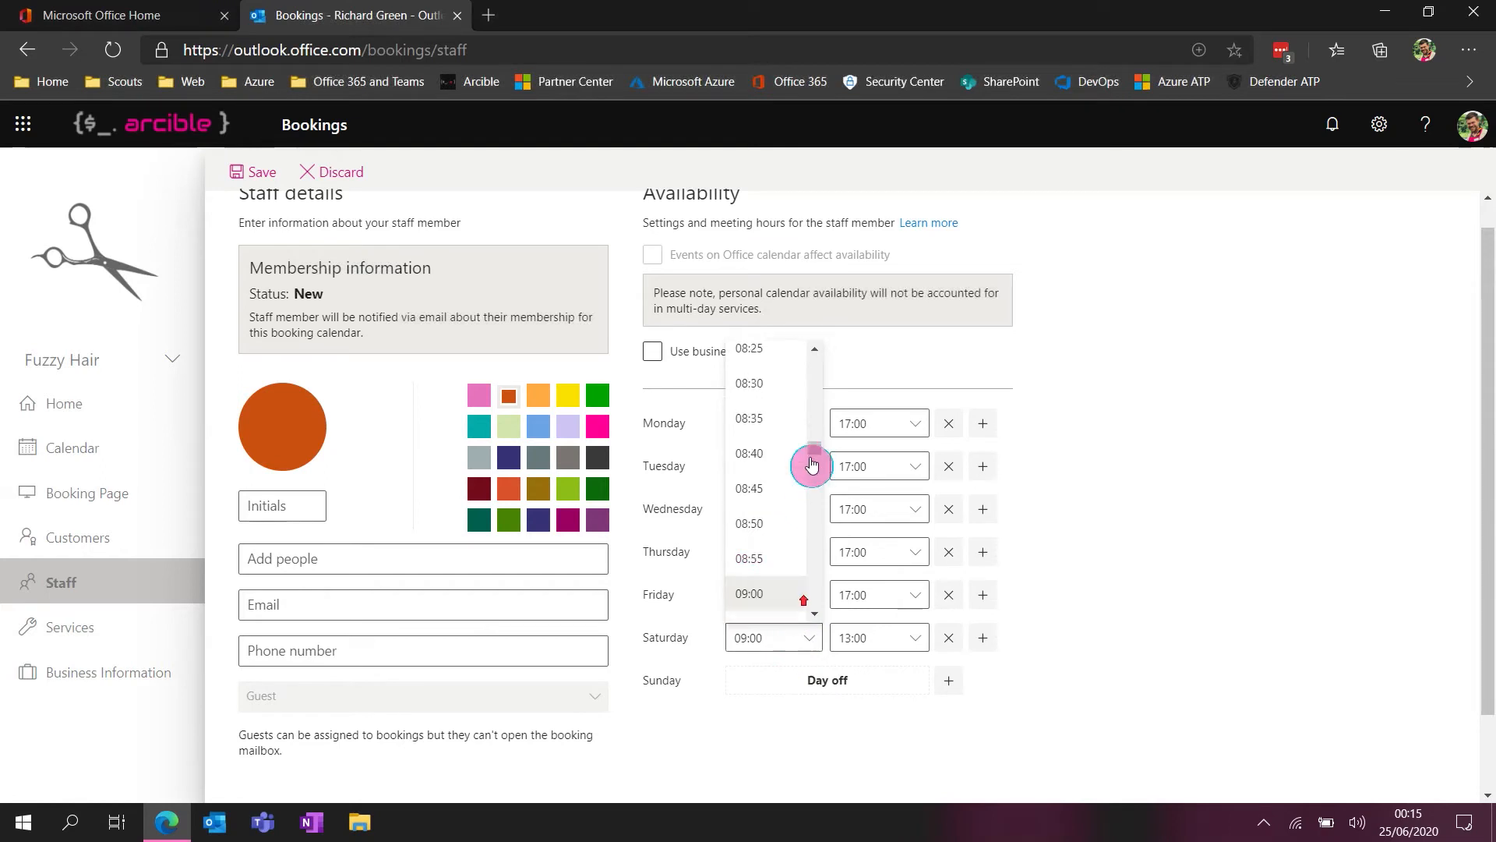
{"action": "left_click", "coordinate": [994, 669]}
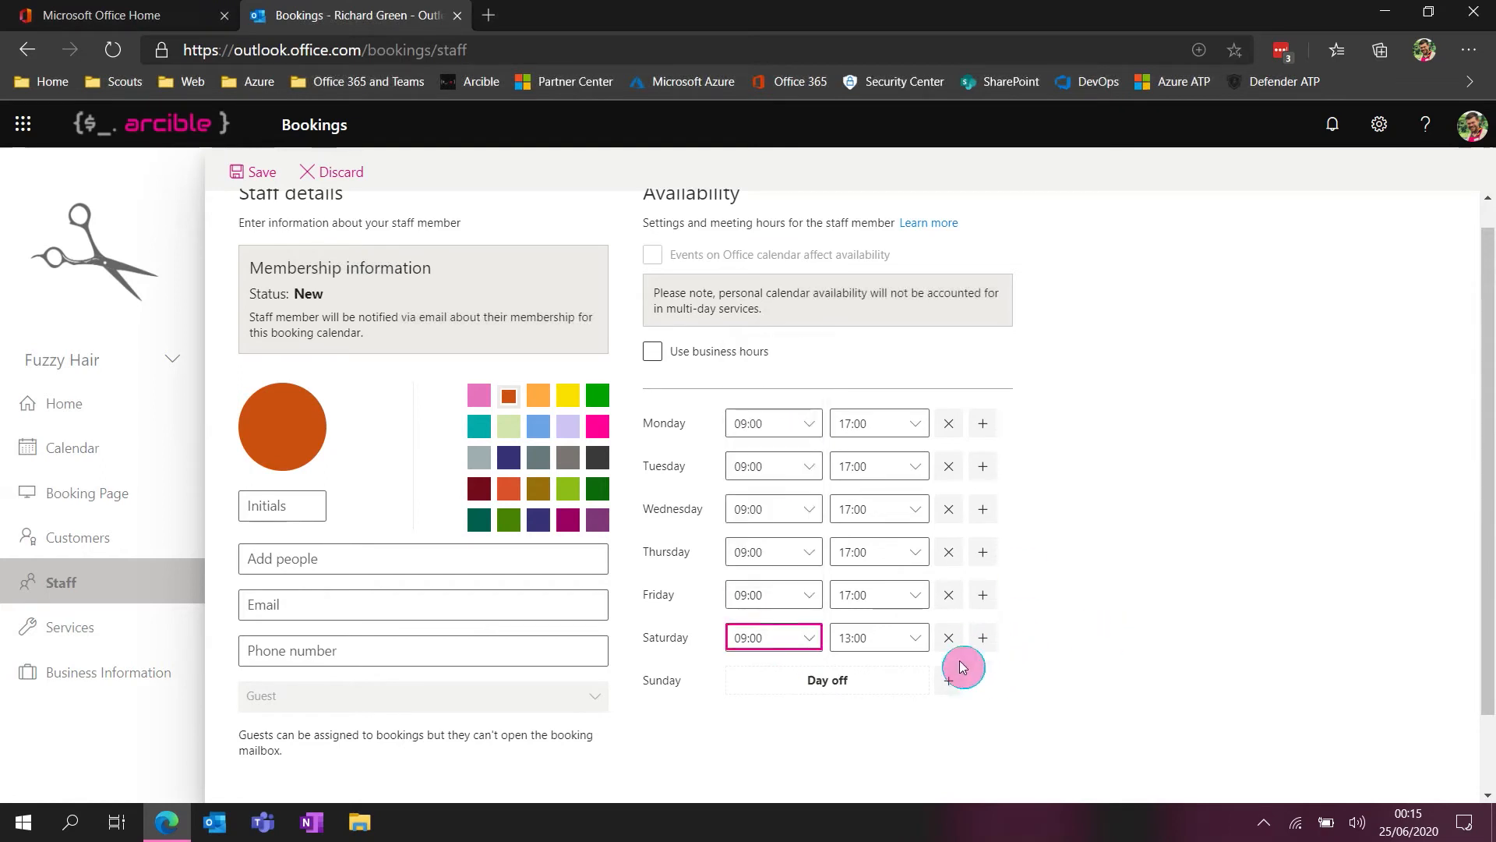
{"action": "left_click", "coordinate": [948, 637]}
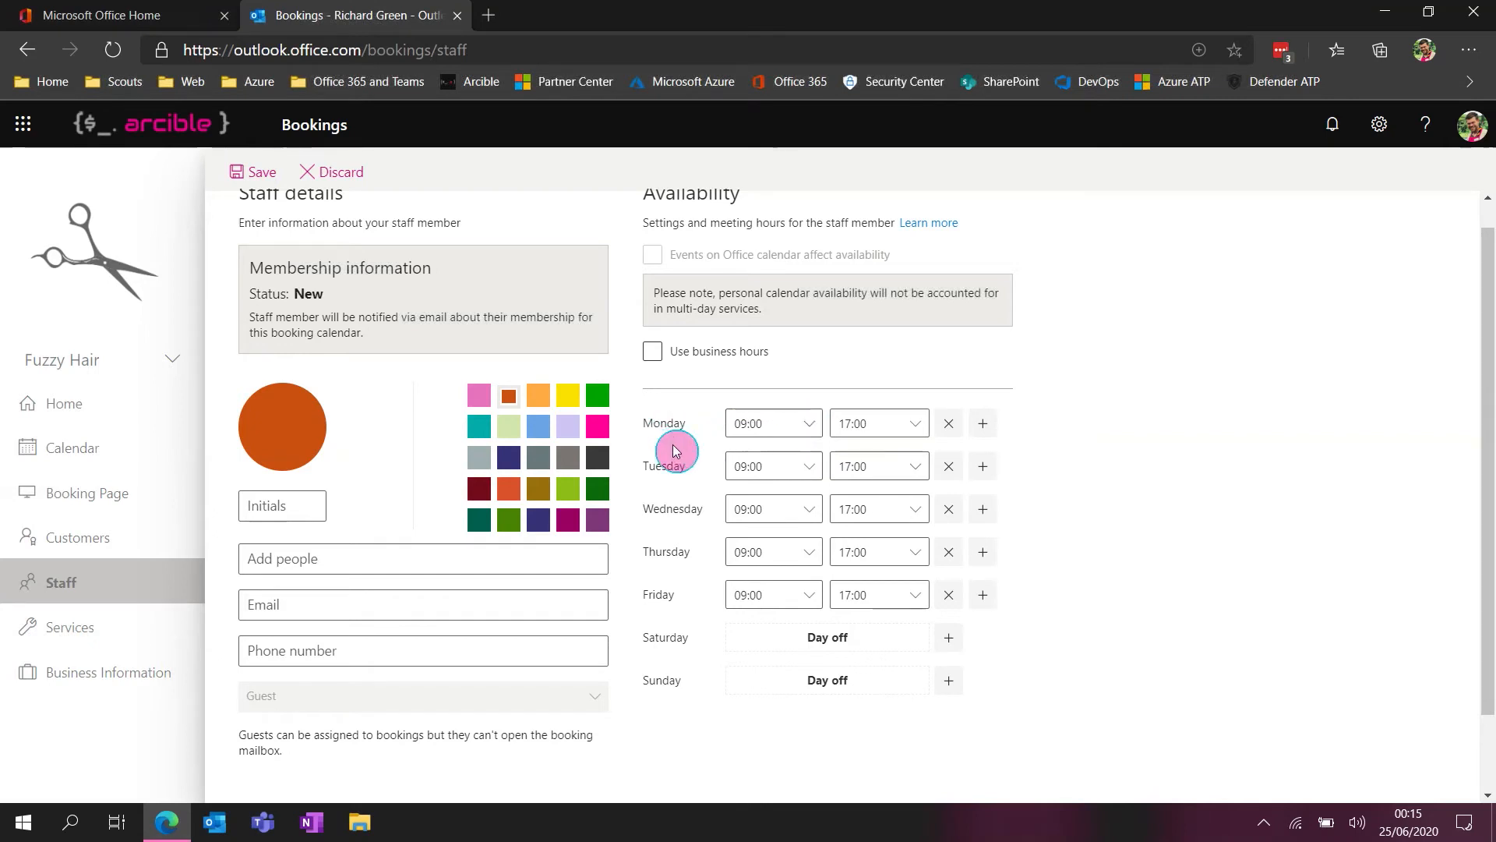
Discard the new staff member's unsaved changes and go back to the list of services
{"action": "scroll", "coordinate": [942, 391], "scroll_direction": "up", "scroll_amount": 1}
{"action": "left_click", "coordinate": [333, 172]}
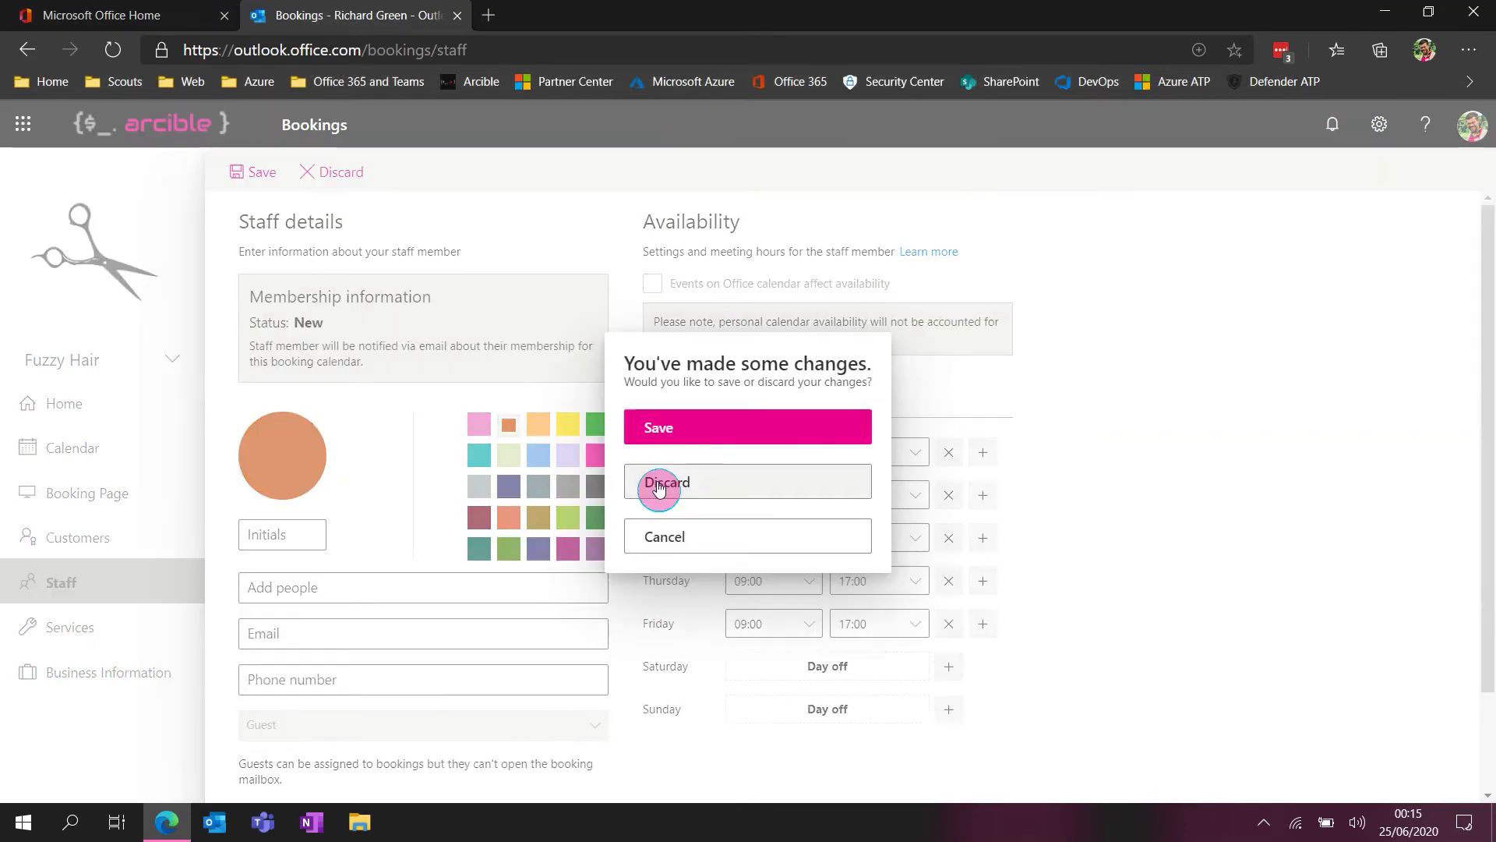
{"action": "left_click", "coordinate": [659, 485]}
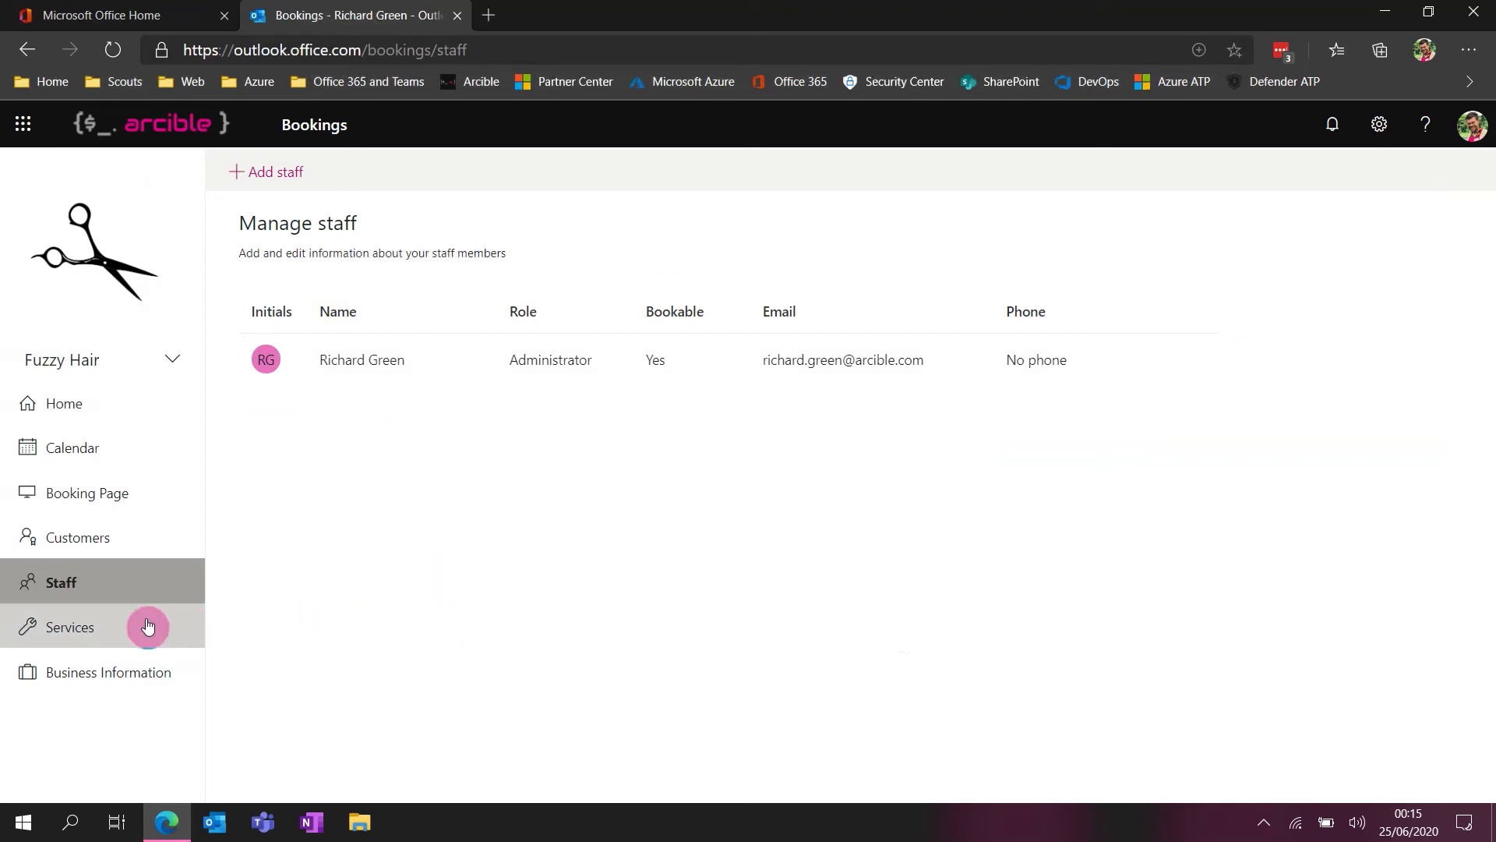
{"action": "left_click", "coordinate": [130, 640]}
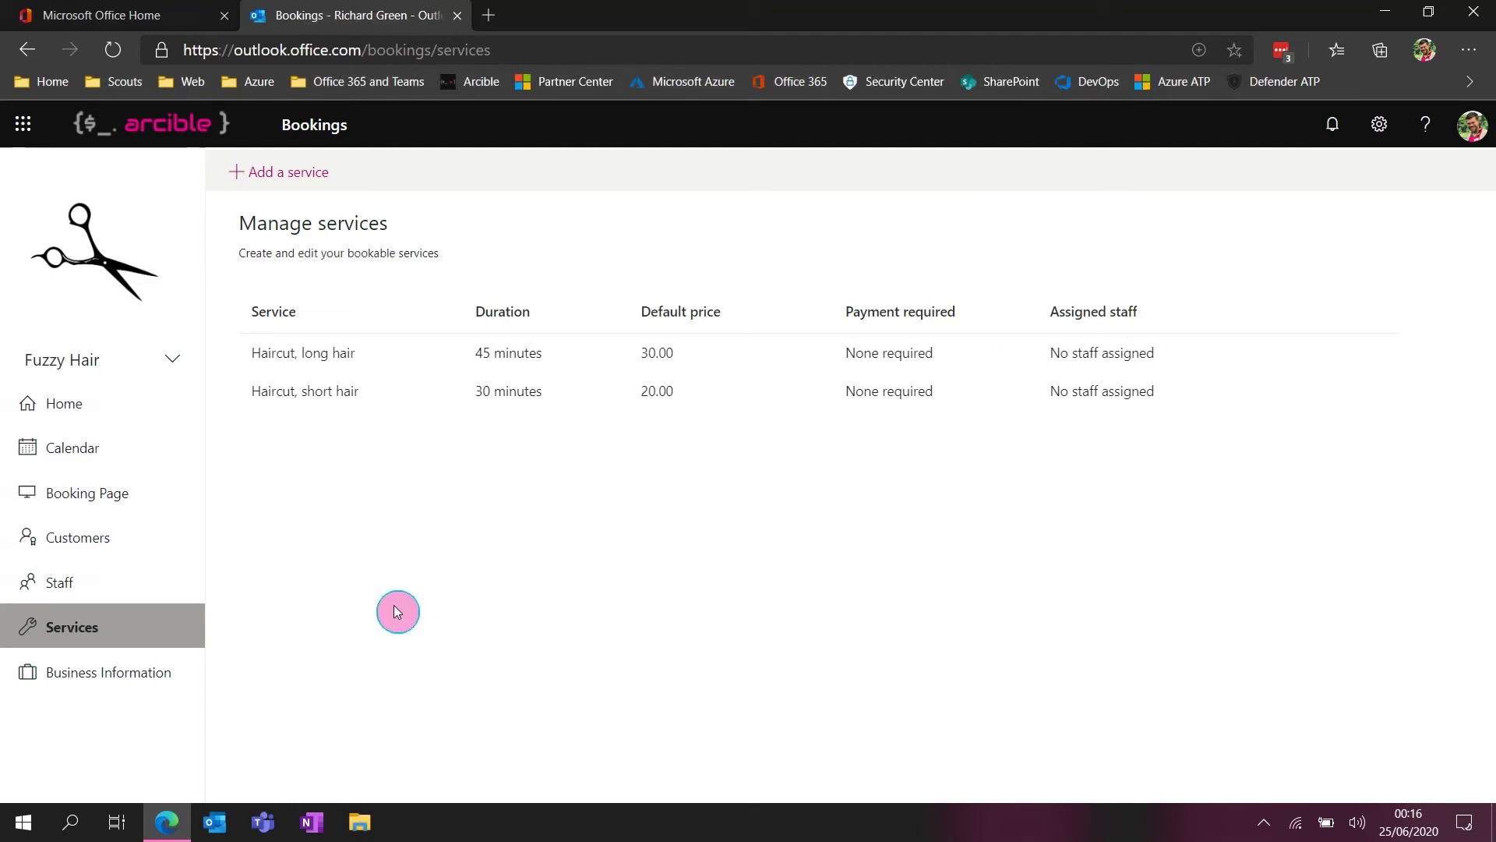
Open the booking page settings, examine the custom colour scheme fields, and leave the custom colour scheme off
{"action": "left_click", "coordinate": [92, 493]}
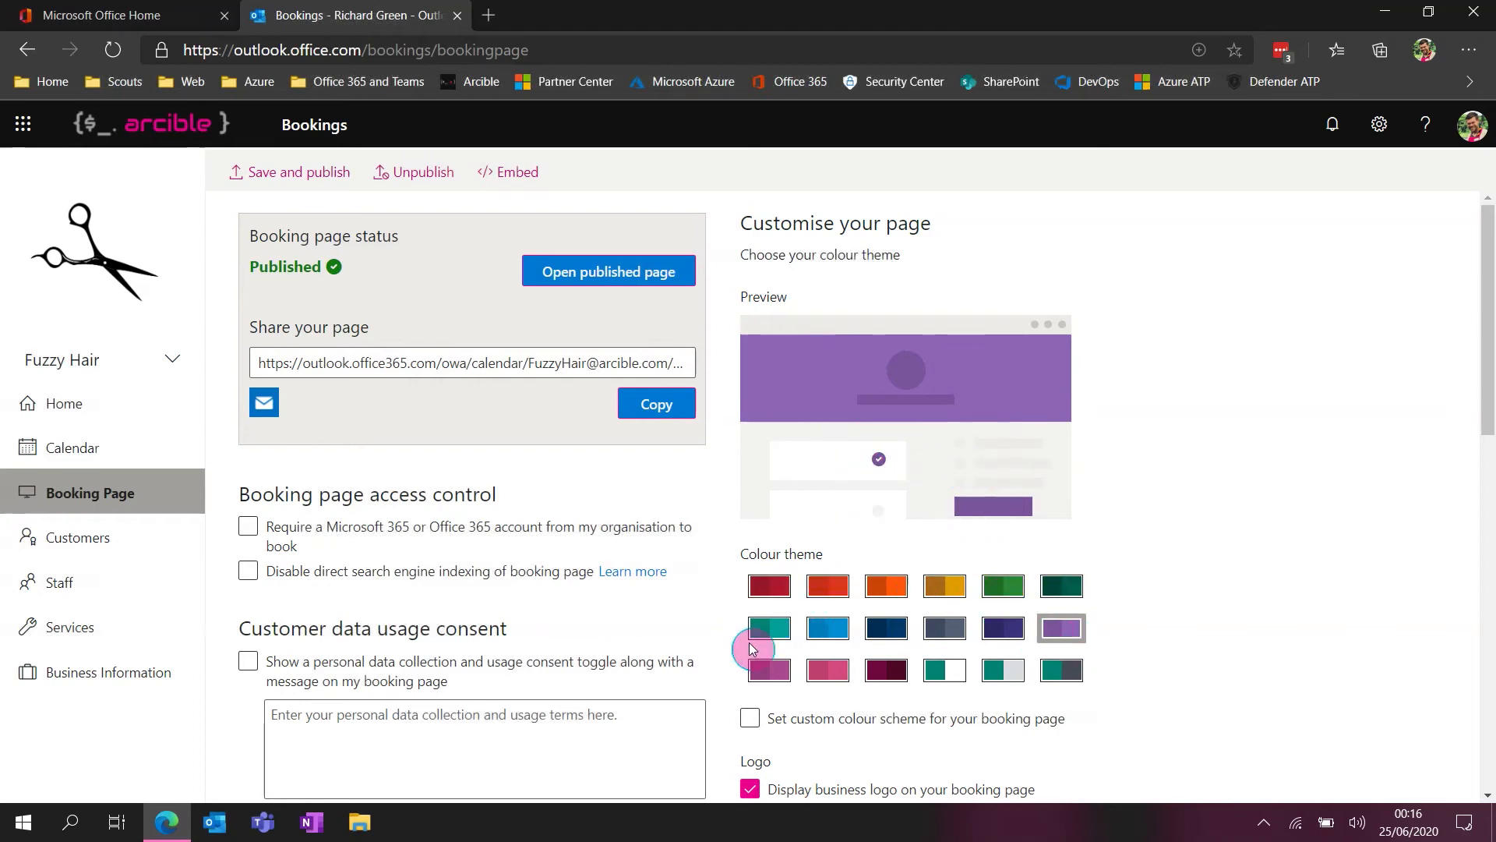
{"action": "scroll", "coordinate": [1177, 589], "scroll_direction": "down", "scroll_amount": 3}
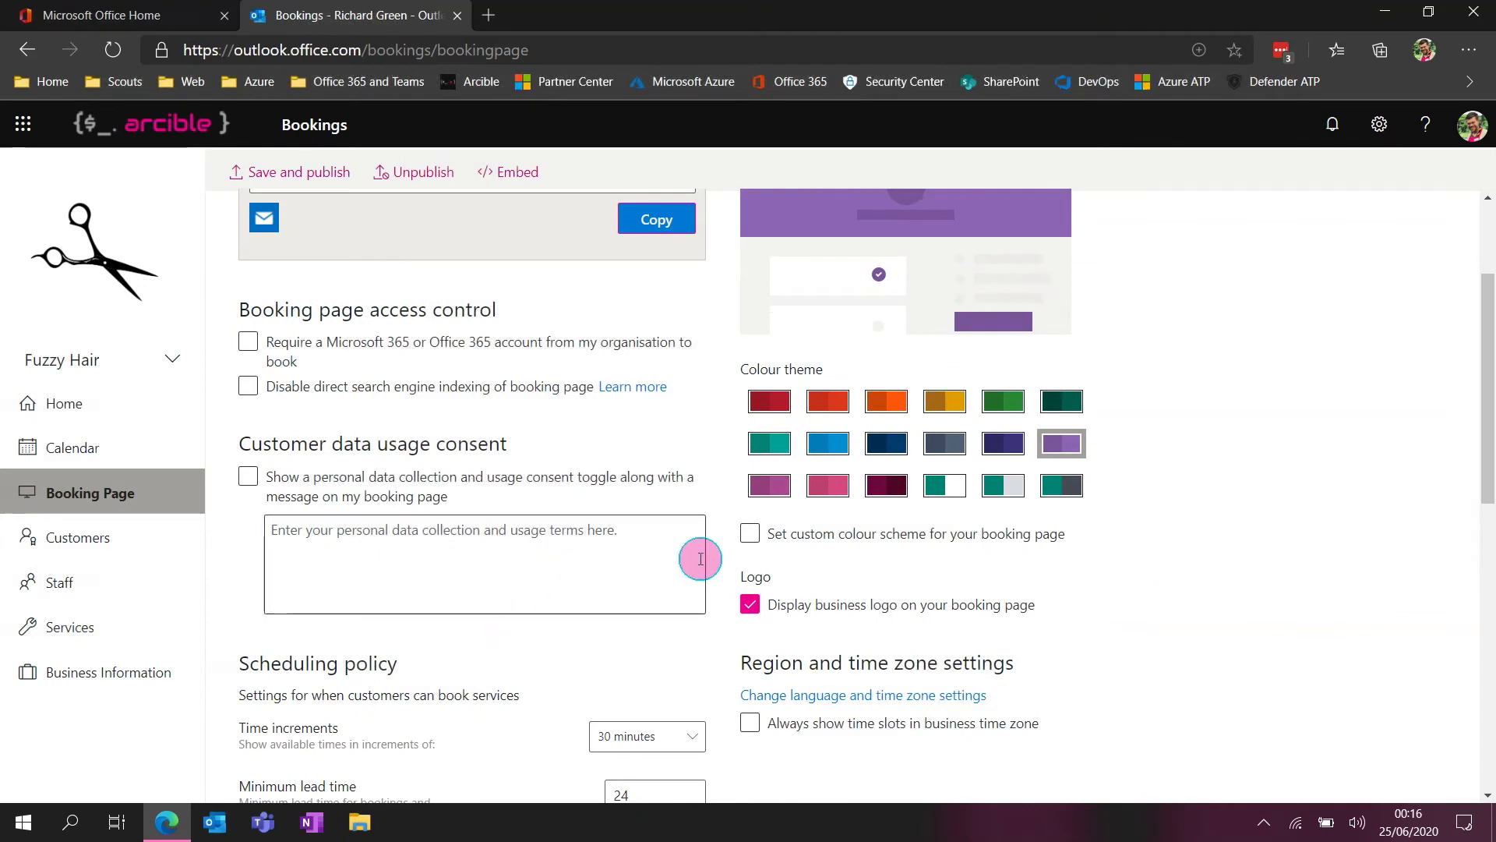
{"action": "left_click", "coordinate": [786, 534]}
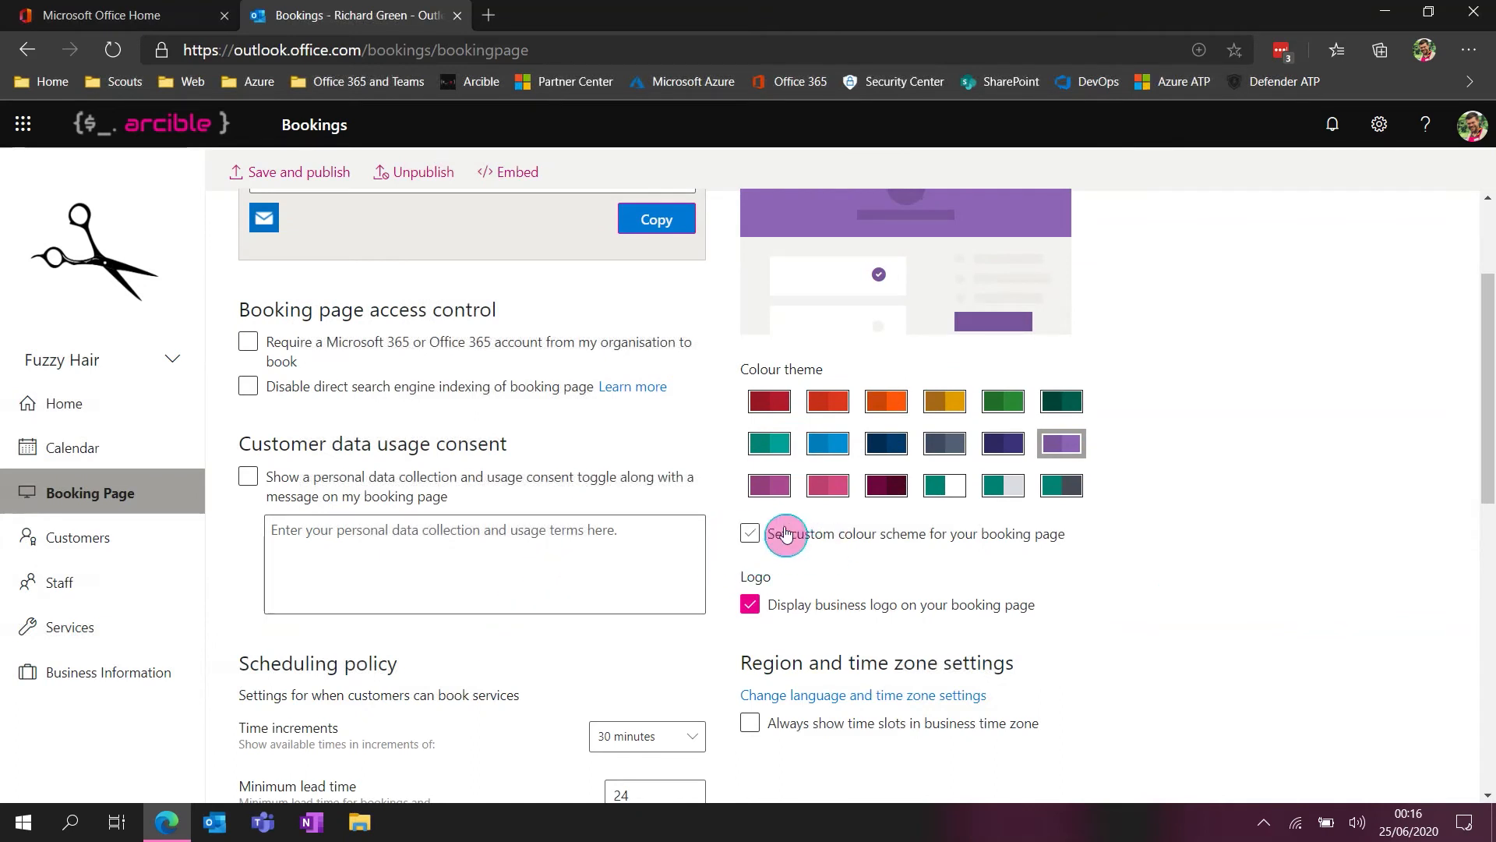
{"action": "left_click", "coordinate": [888, 543]}
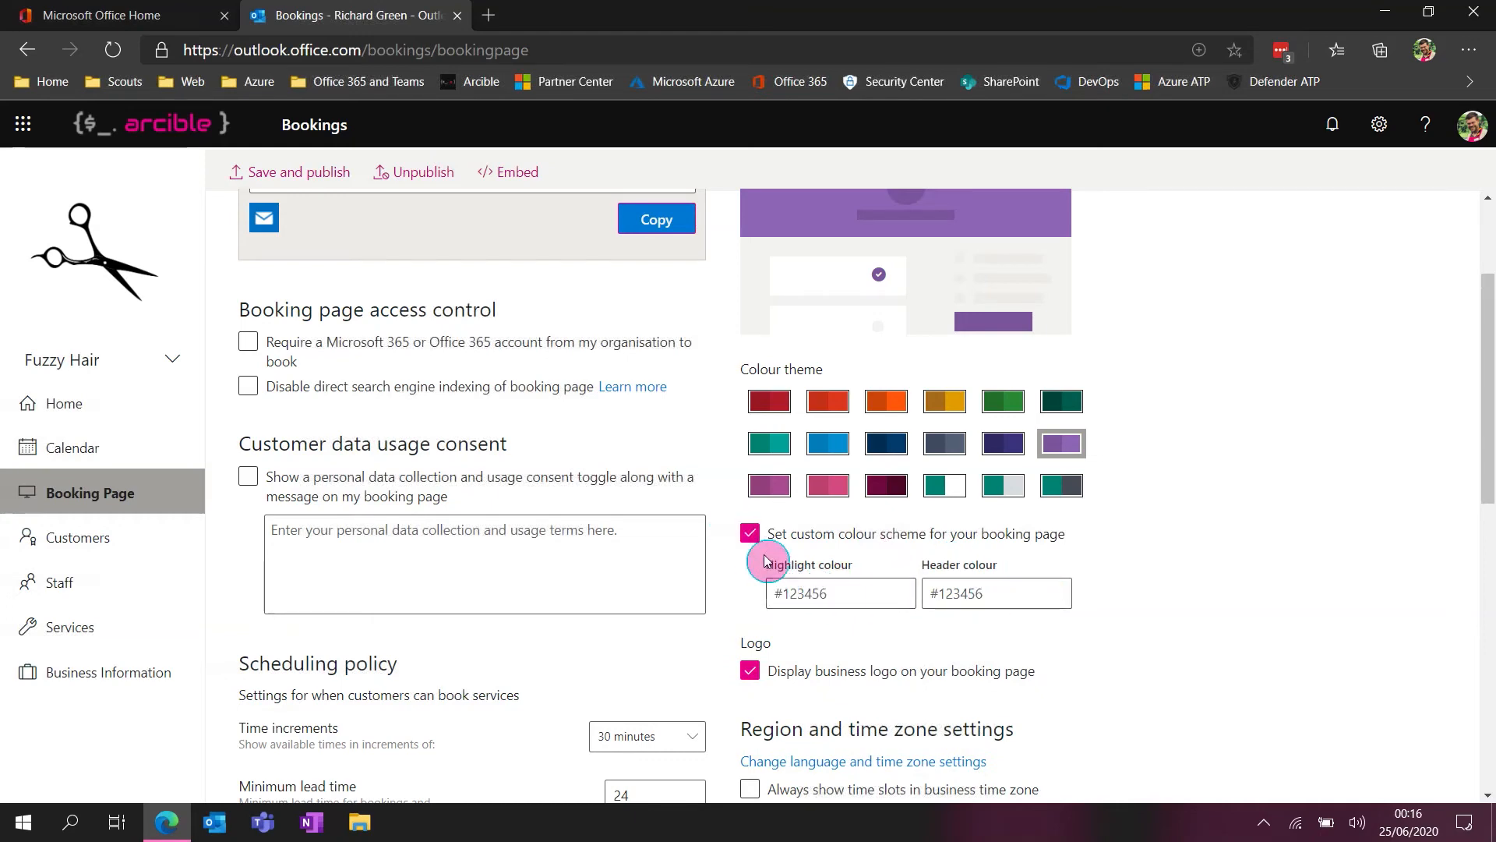
{"action": "left_click", "coordinate": [750, 533]}
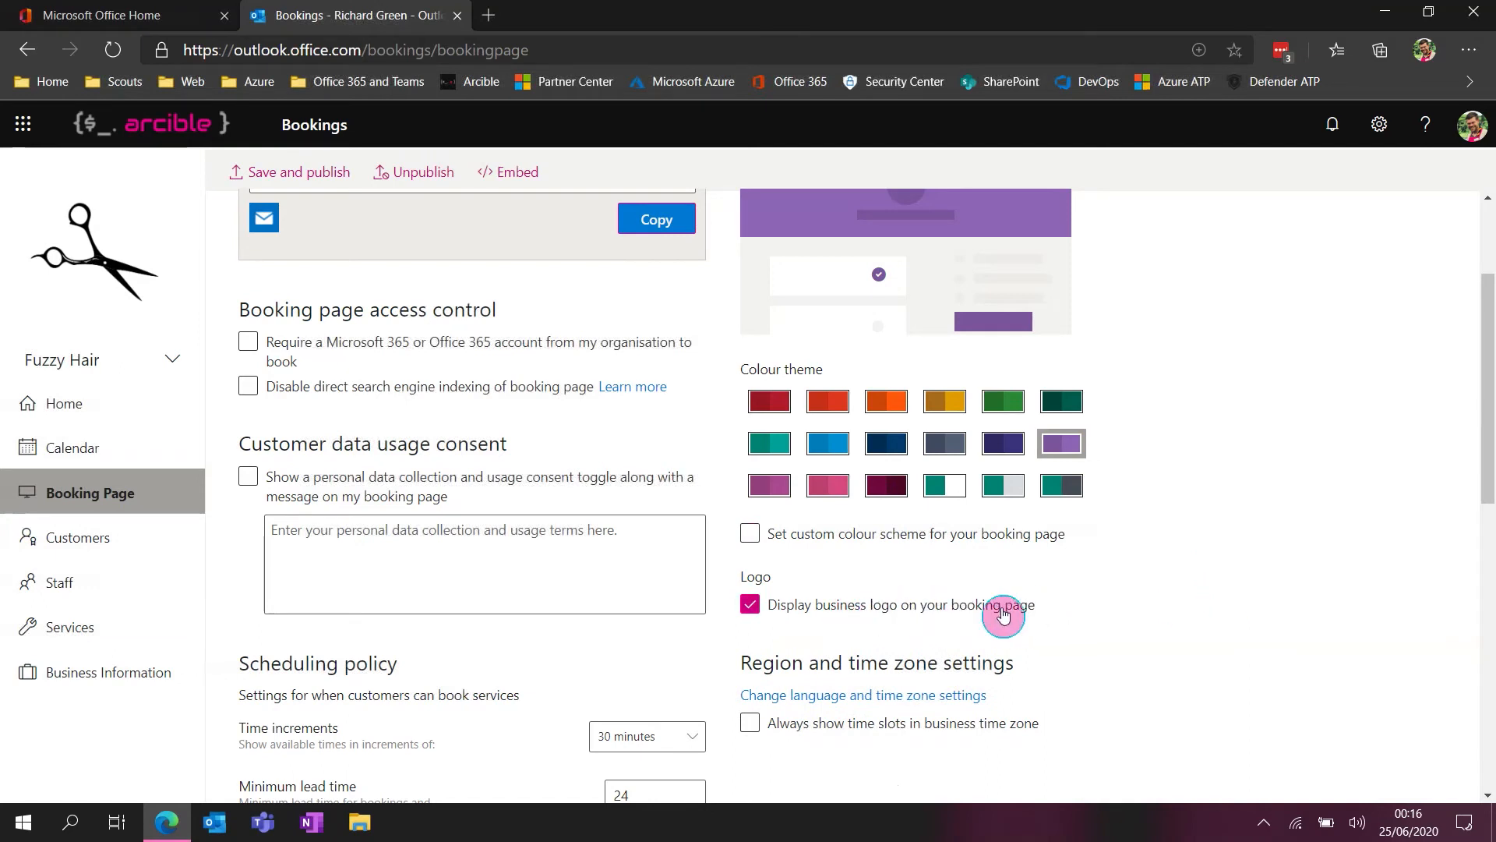
Try the option to always show time slots in the business time zone, leaving it off
{"action": "scroll", "coordinate": [1169, 653], "scroll_direction": "down", "scroll_amount": 3}
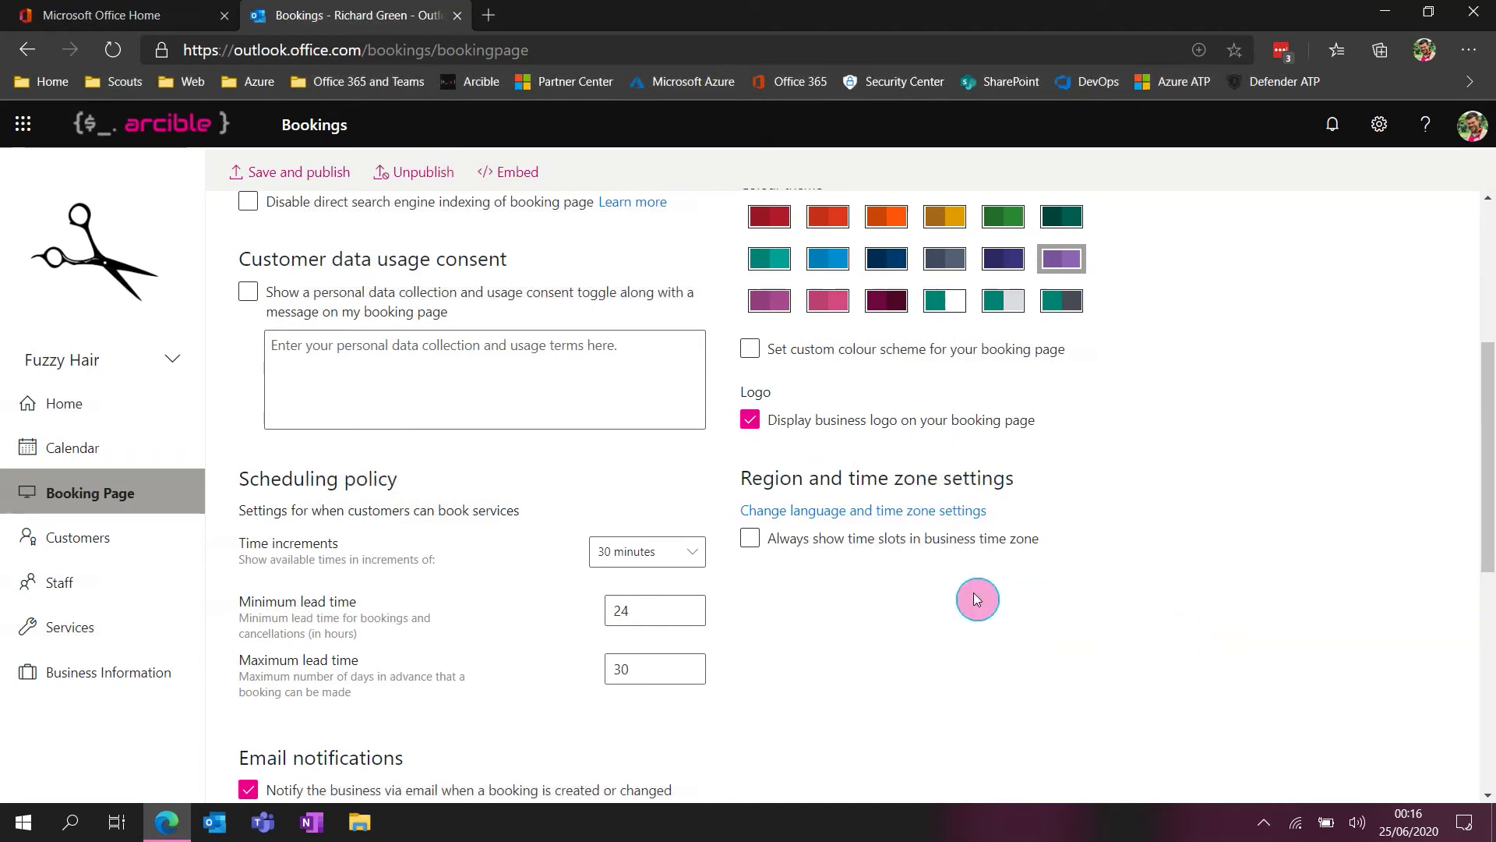
{"action": "left_click", "coordinate": [749, 539]}
{"action": "left_click", "coordinate": [914, 543]}
{"action": "scroll", "coordinate": [556, 466], "scroll_direction": "up", "scroll_amount": 5}
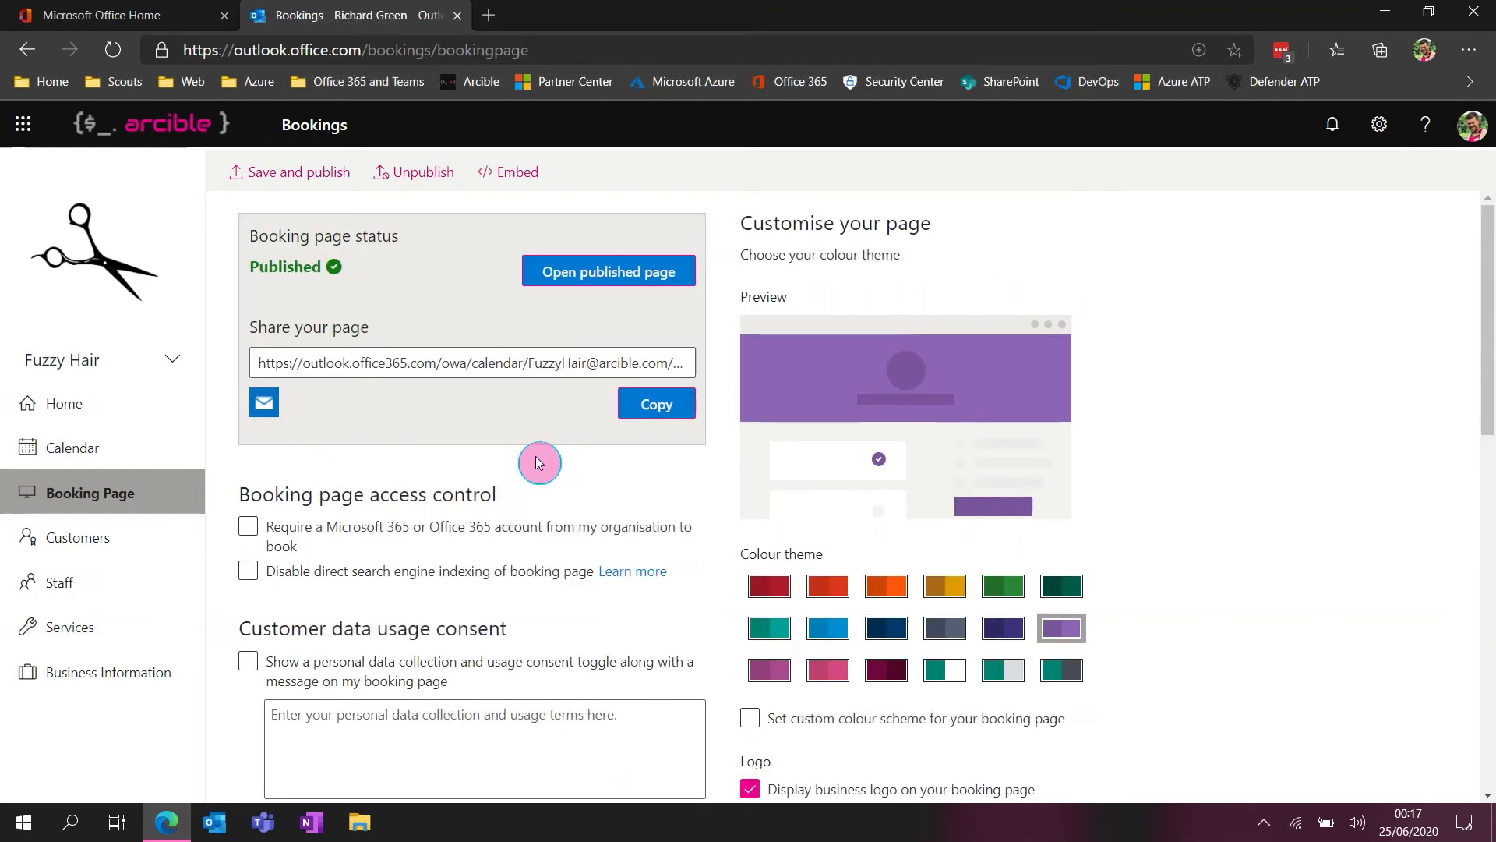
Examine the access control options for requiring an organisation account and disabling search engine indexing, leaving both off
{"action": "scroll", "coordinate": [540, 463], "scroll_direction": "down", "scroll_amount": 1}
{"action": "left_click", "coordinate": [282, 442]}
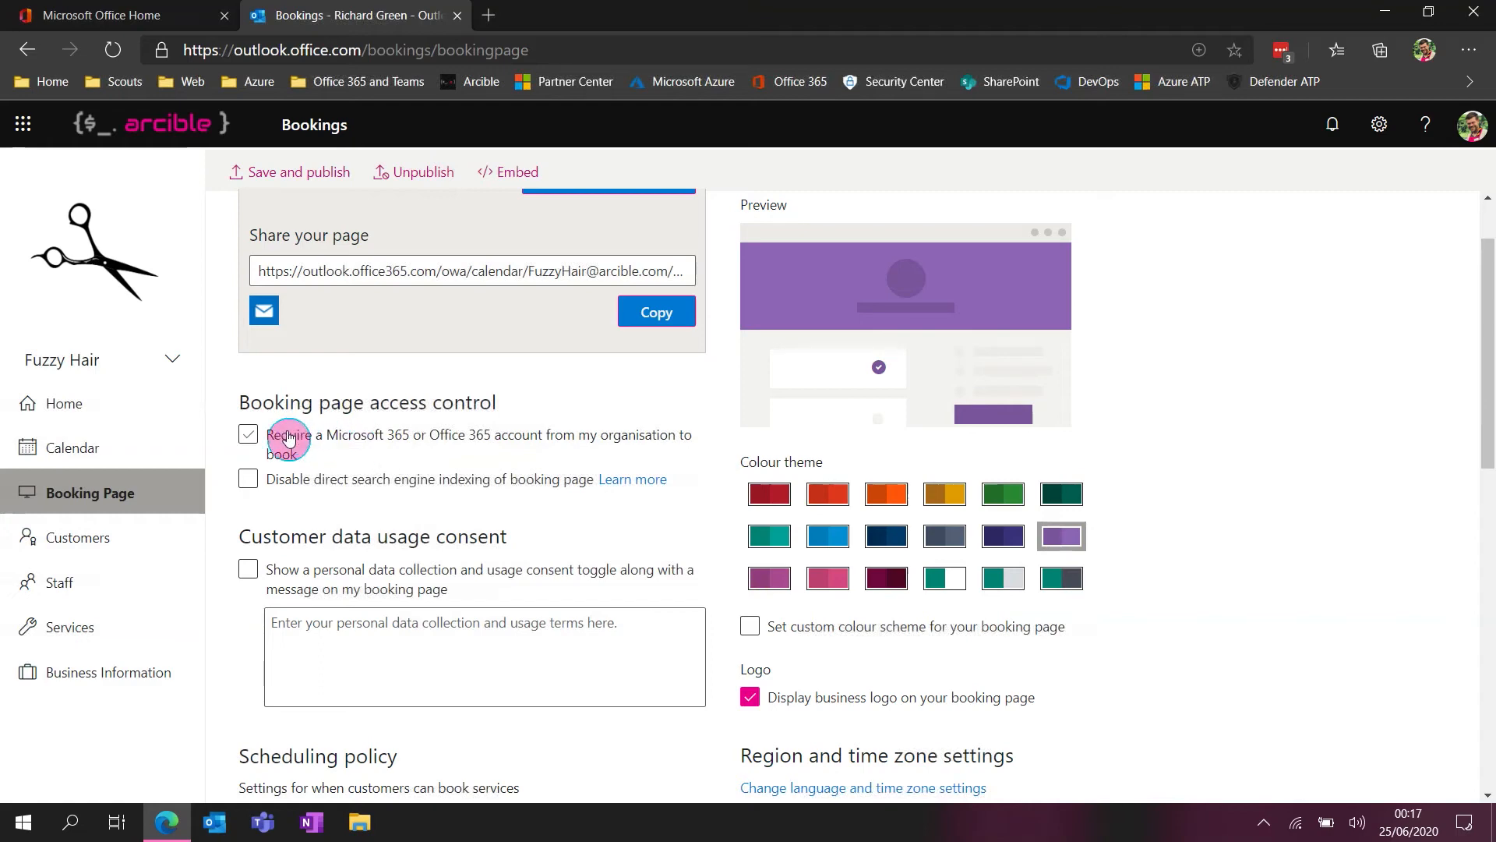
{"action": "left_click", "coordinate": [248, 435]}
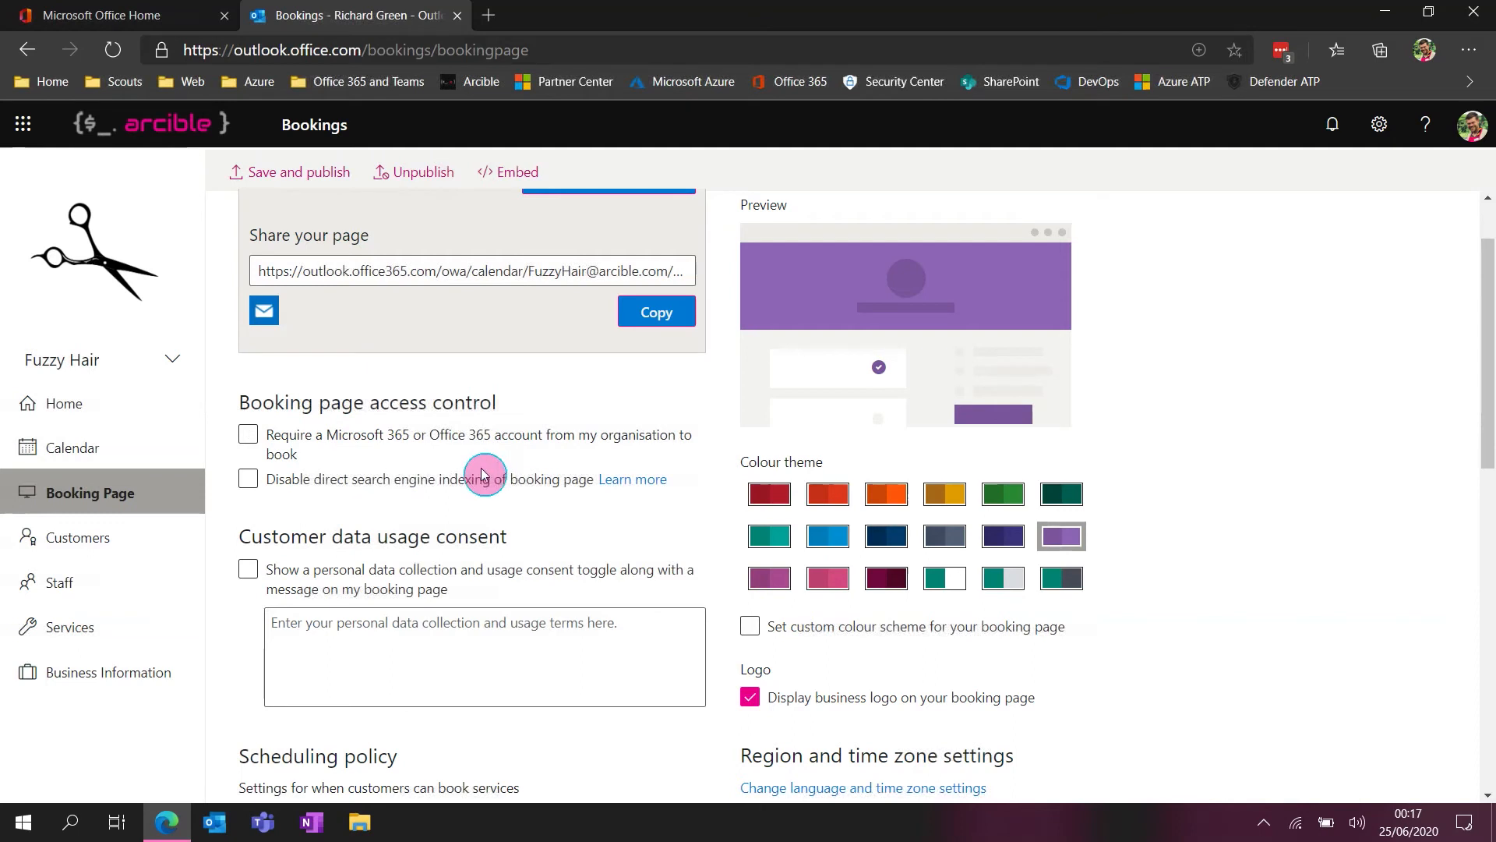
{"action": "left_click", "coordinate": [424, 481]}
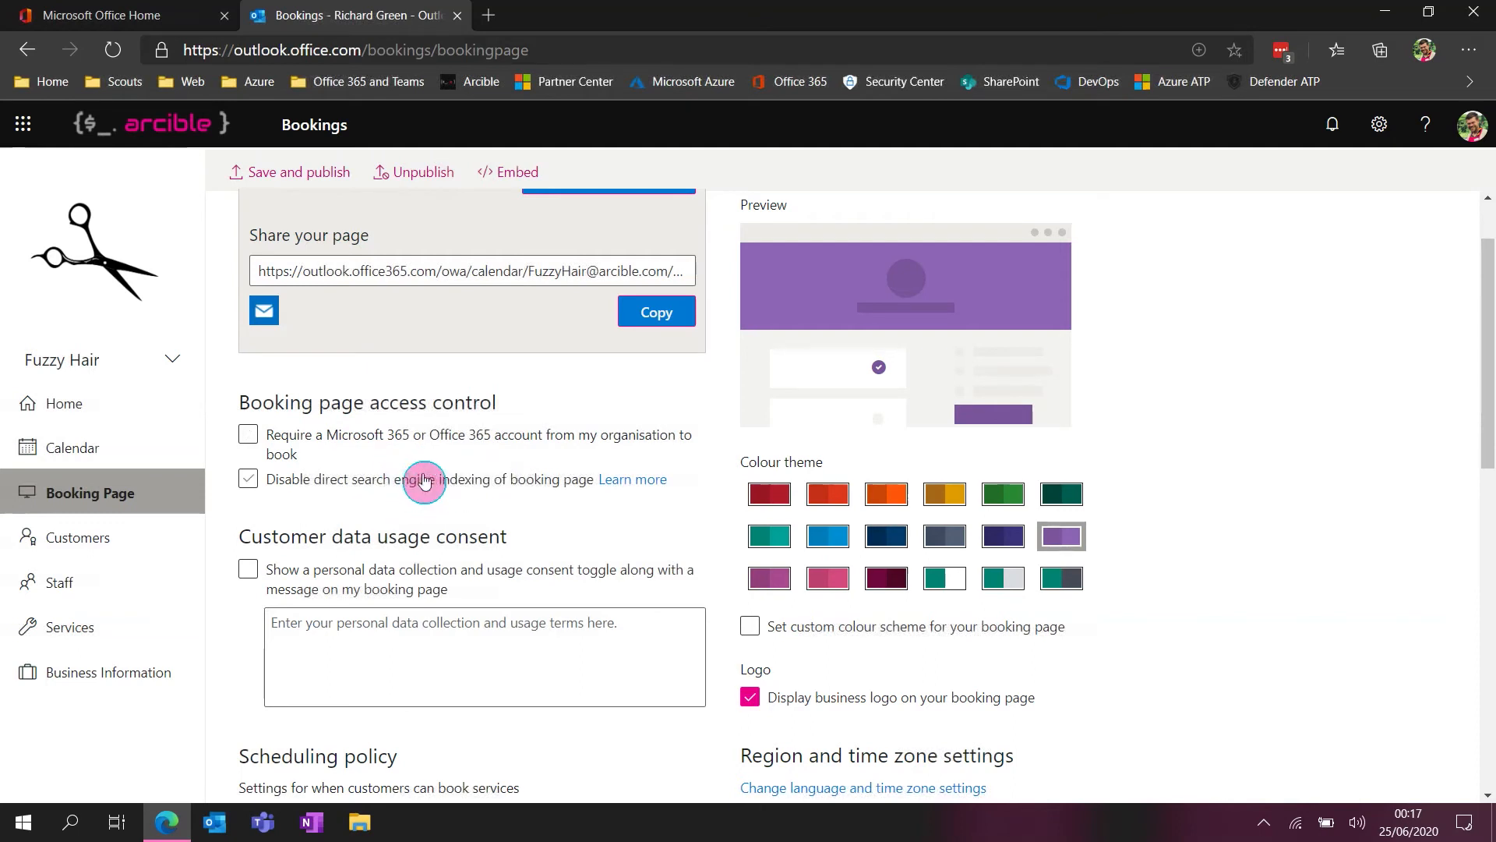
{"action": "left_click", "coordinate": [397, 454]}
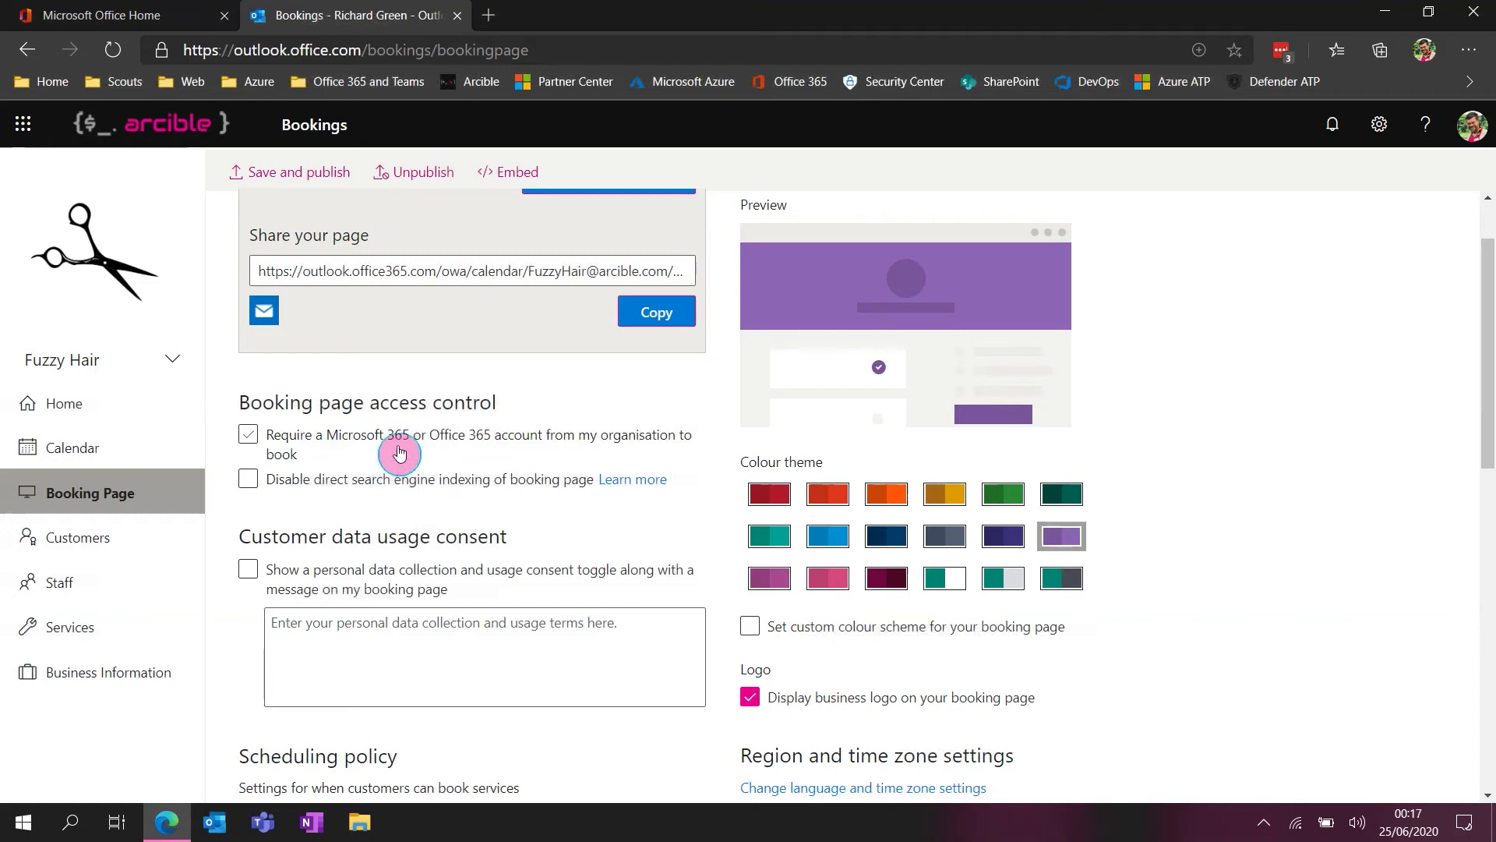
{"action": "left_click", "coordinate": [250, 437]}
{"action": "left_click", "coordinate": [473, 437]}
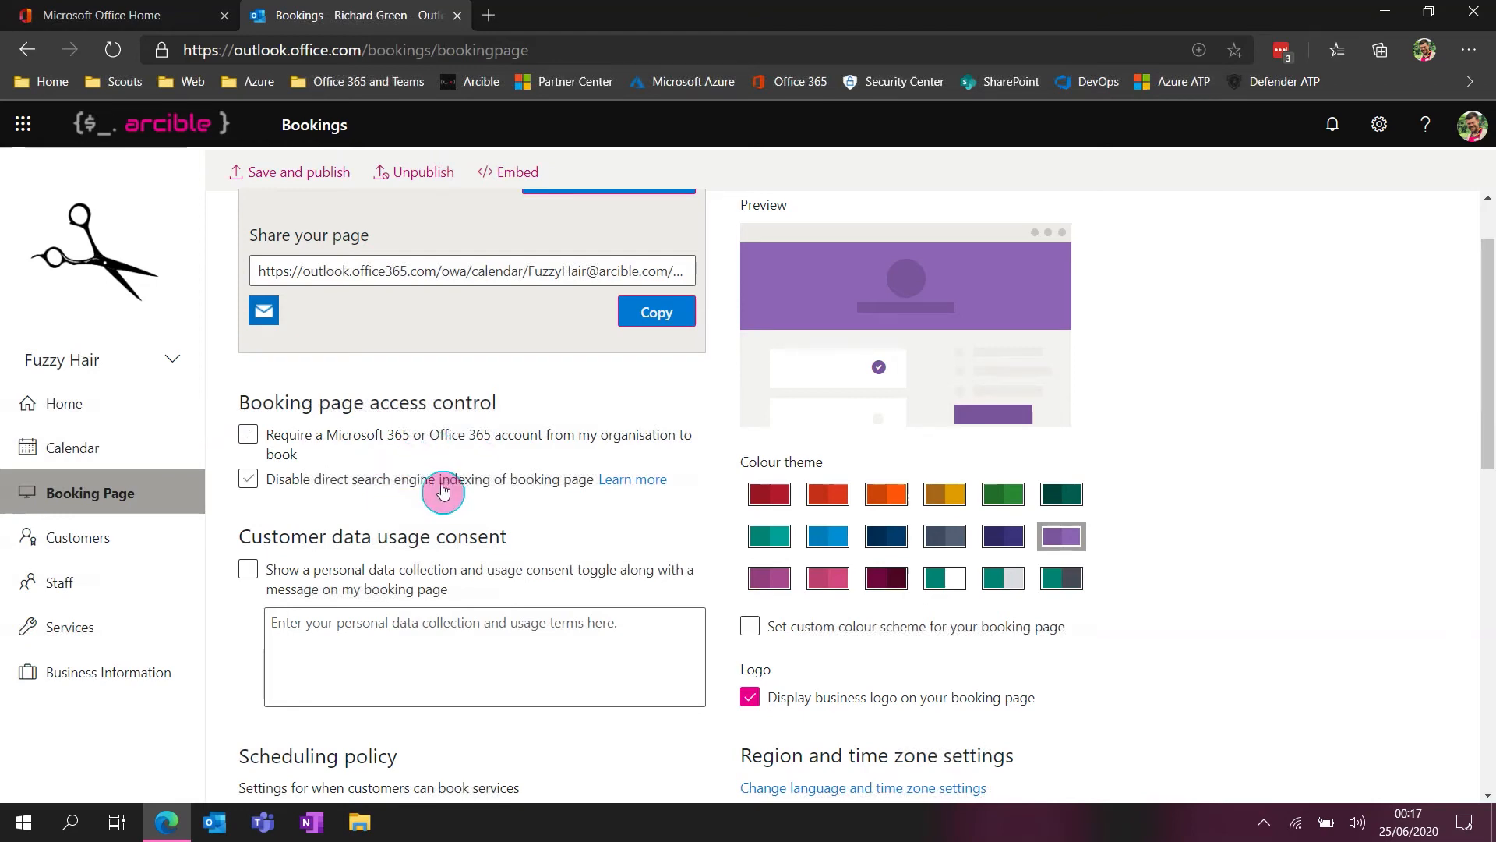
Turn on the personal data usage consent toggle, look at its terms text box, and turn the toggle off again
{"action": "scroll", "coordinate": [571, 518], "scroll_direction": "down", "scroll_amount": 2}
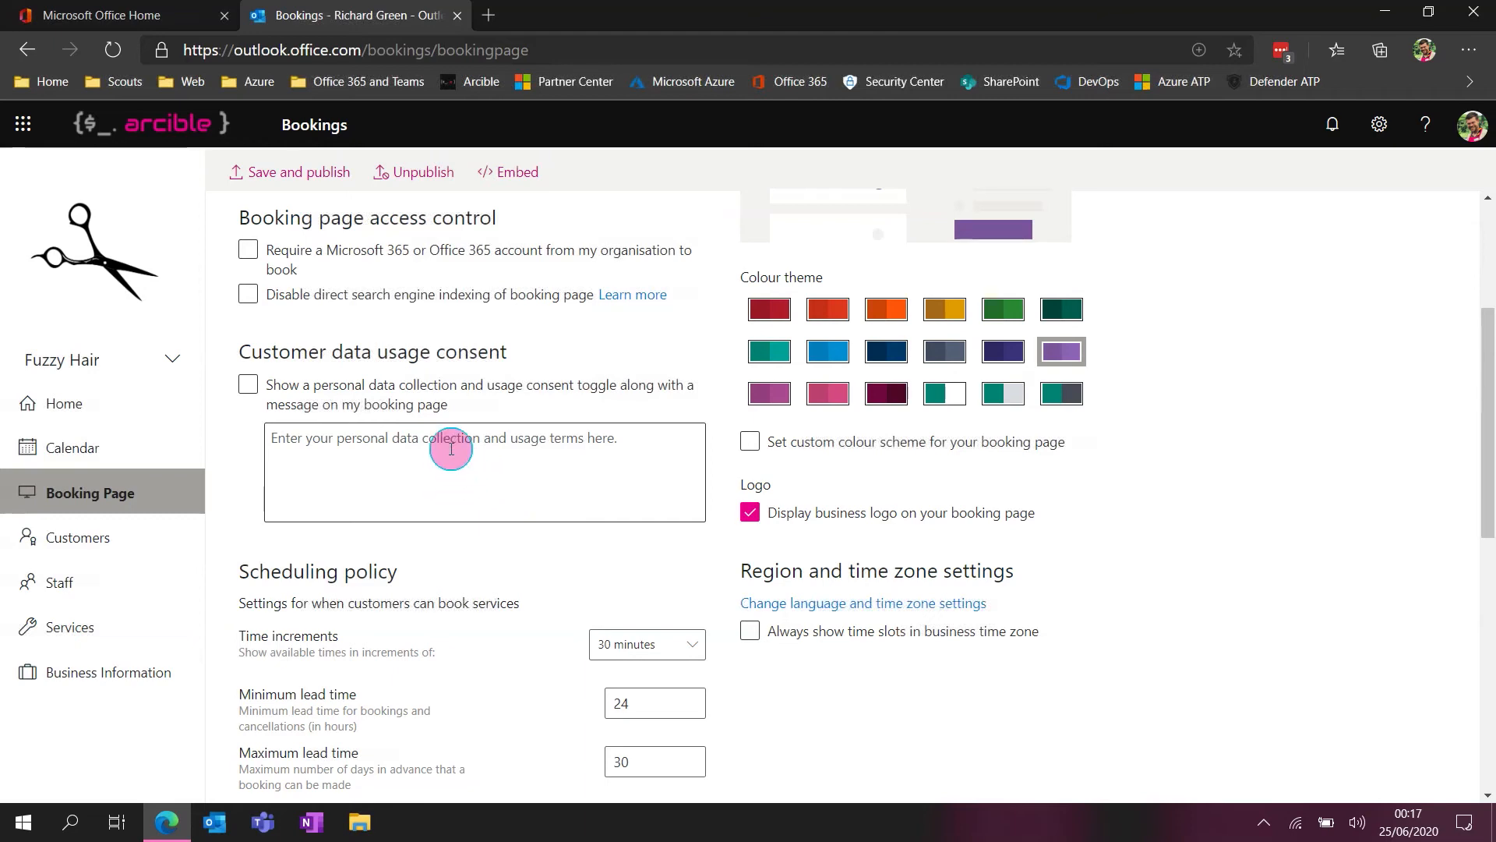
{"action": "left_click", "coordinate": [247, 385]}
{"action": "left_click", "coordinate": [340, 453]}
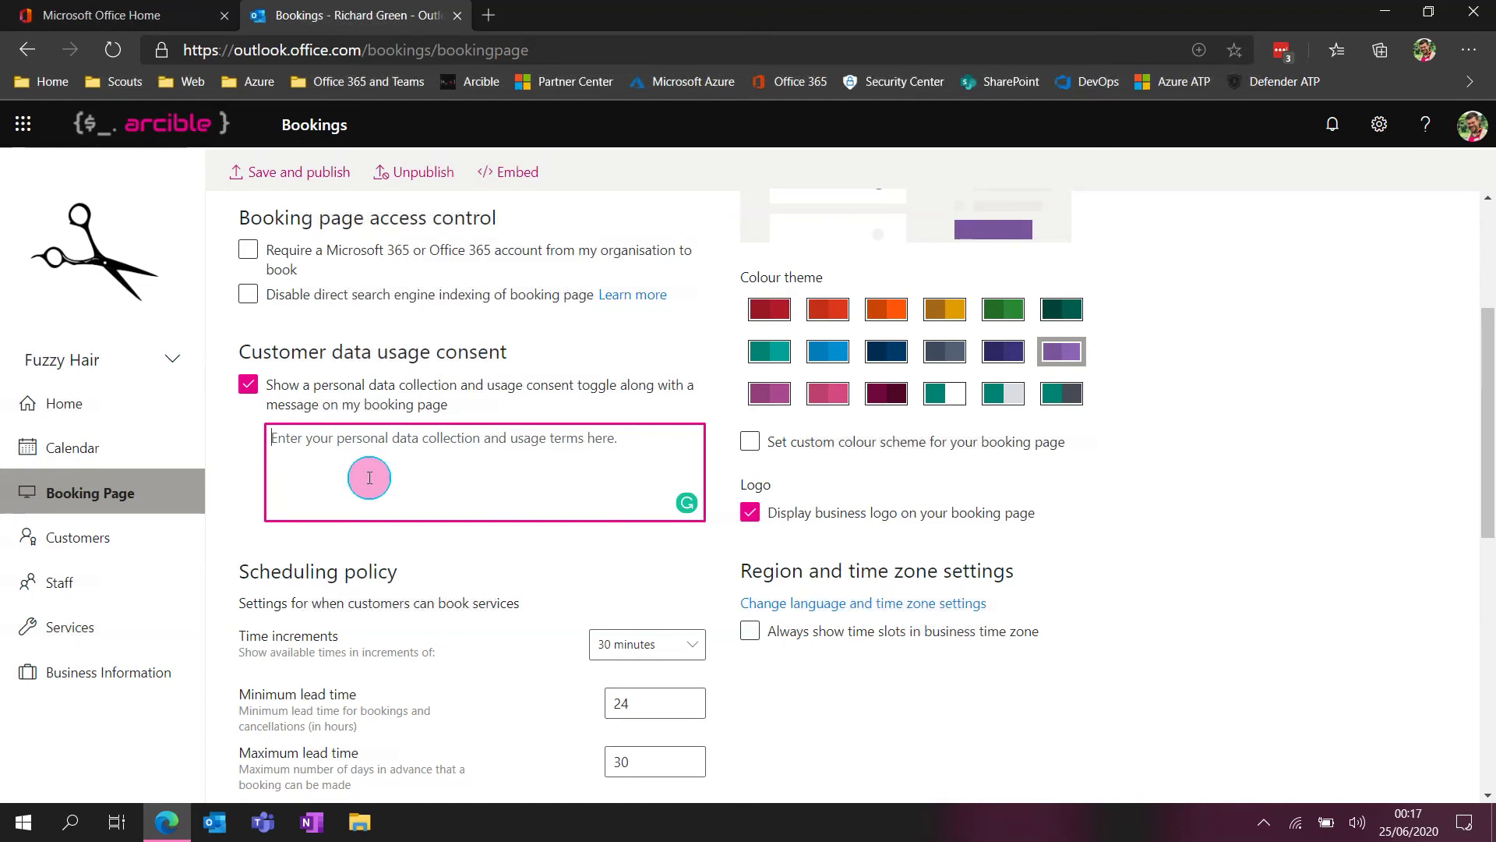
{"action": "left_click", "coordinate": [303, 399]}
Review the booking page's scheduling policy, email notification, staff and availability settings, and save and publish the page
{"action": "scroll", "coordinate": [493, 424], "scroll_direction": "down", "scroll_amount": 2}
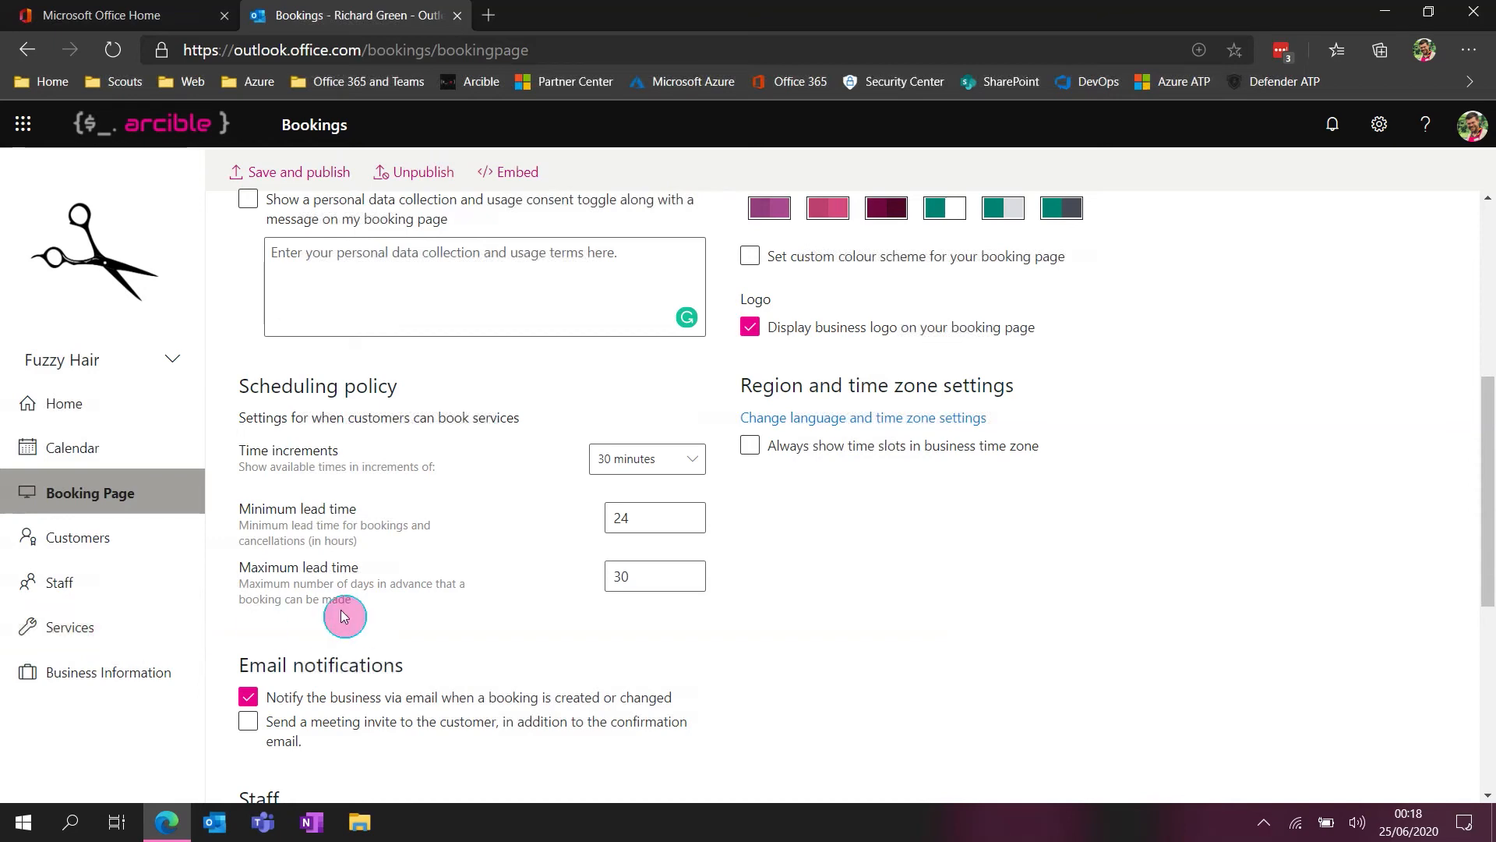
{"action": "scroll", "coordinate": [433, 544], "scroll_direction": "down", "scroll_amount": 5}
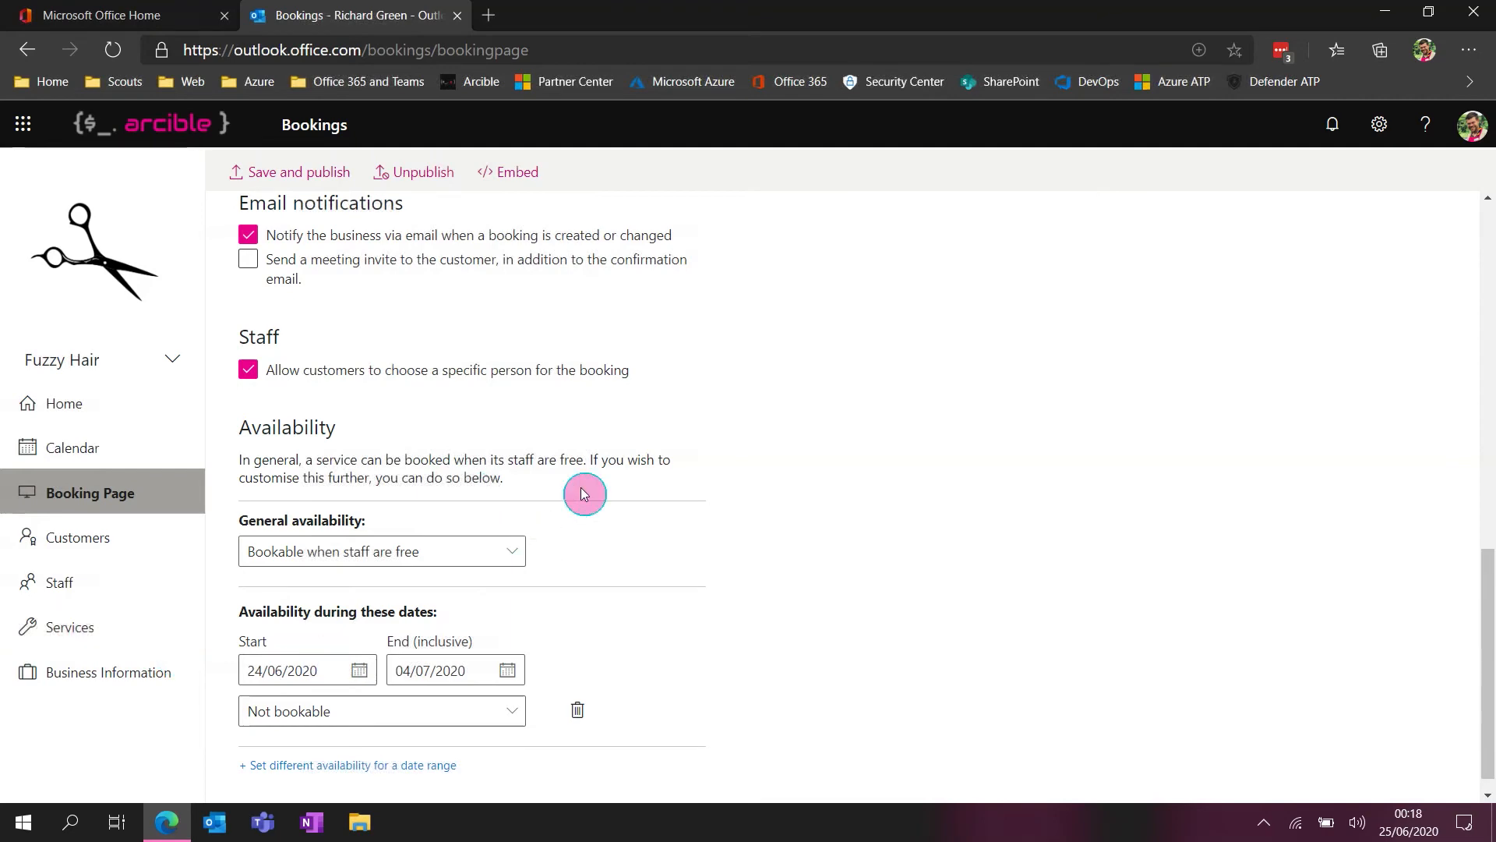
{"action": "scroll", "coordinate": [702, 390], "scroll_direction": "up", "scroll_amount": 3}
{"action": "scroll", "coordinate": [702, 390], "scroll_direction": "up", "scroll_amount": 5}
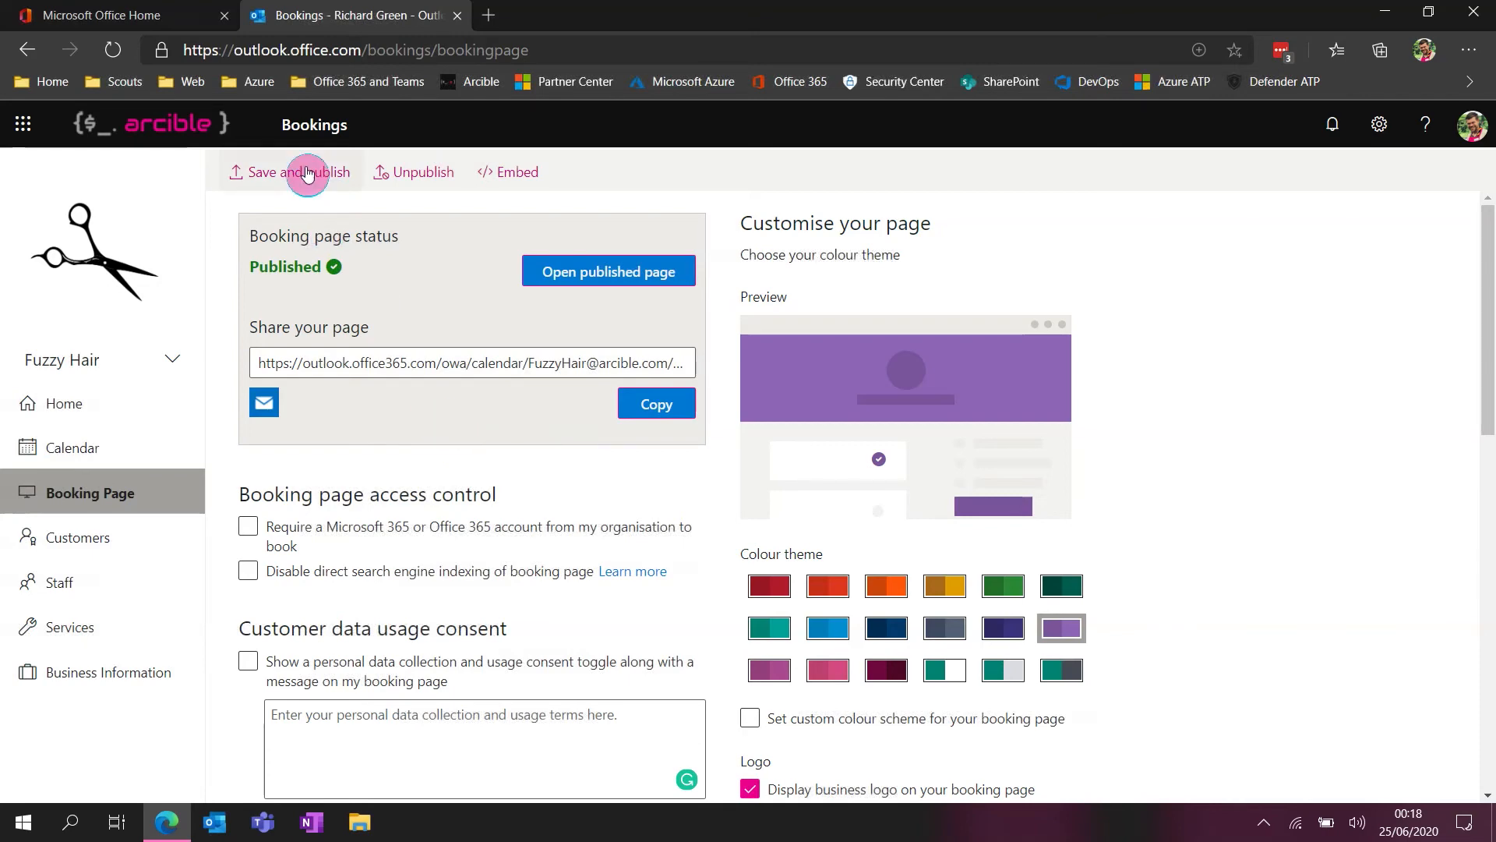
{"action": "left_click", "coordinate": [274, 173]}
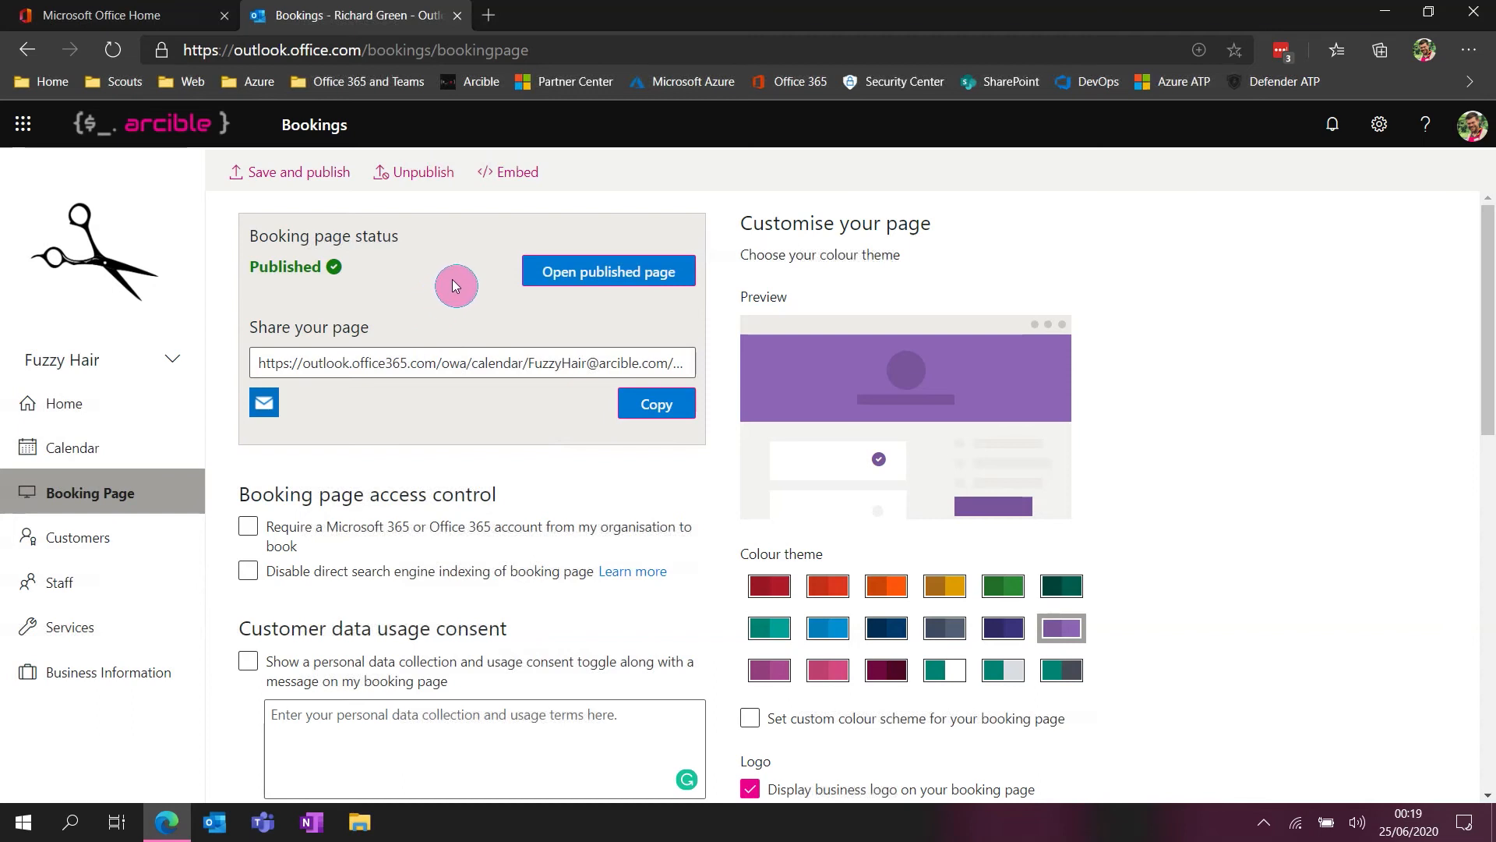
Open the booking page's embed codes and highlight the HTML link code to examine it
{"action": "left_click", "coordinate": [514, 187]}
{"action": "left_click", "coordinate": [515, 186]}
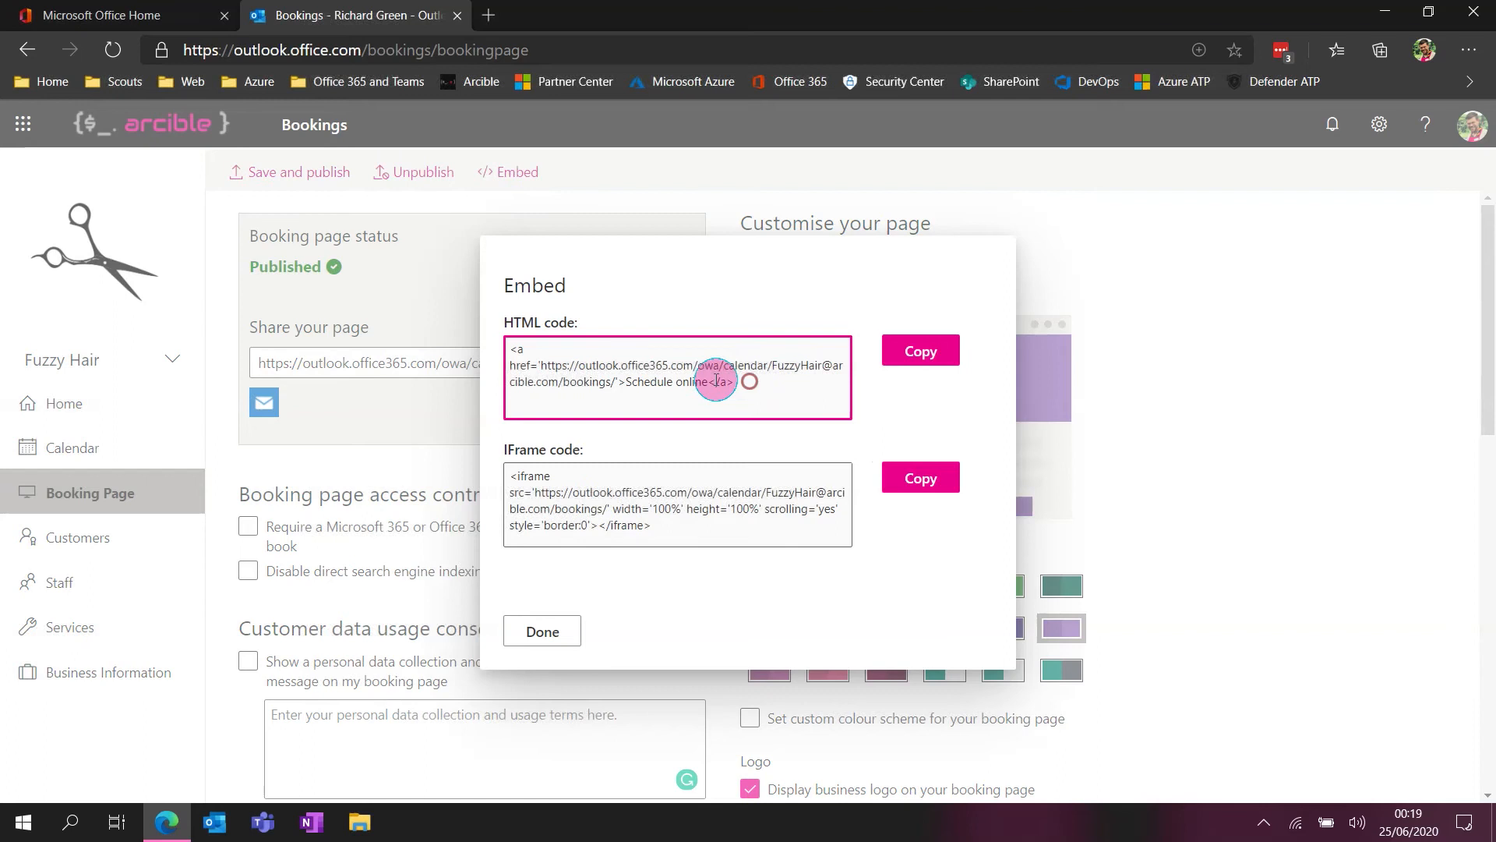
{"action": "left_click_drag", "start_coordinate": [749, 382], "coordinate": [514, 343]}
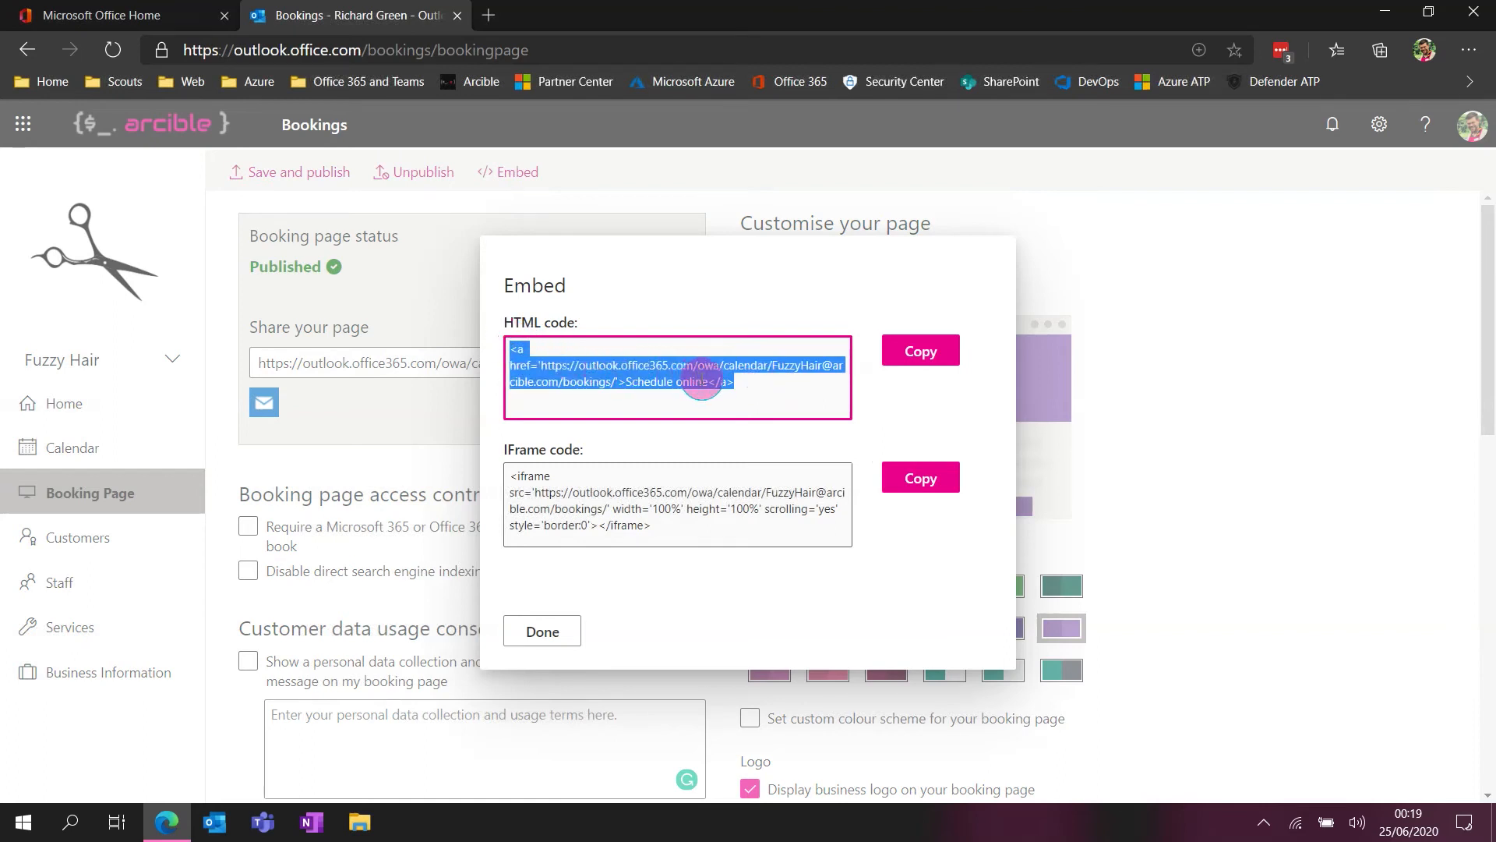
{"action": "left_click", "coordinate": [741, 379]}
{"action": "left_click_drag", "start_coordinate": [741, 378], "coordinate": [517, 344]}
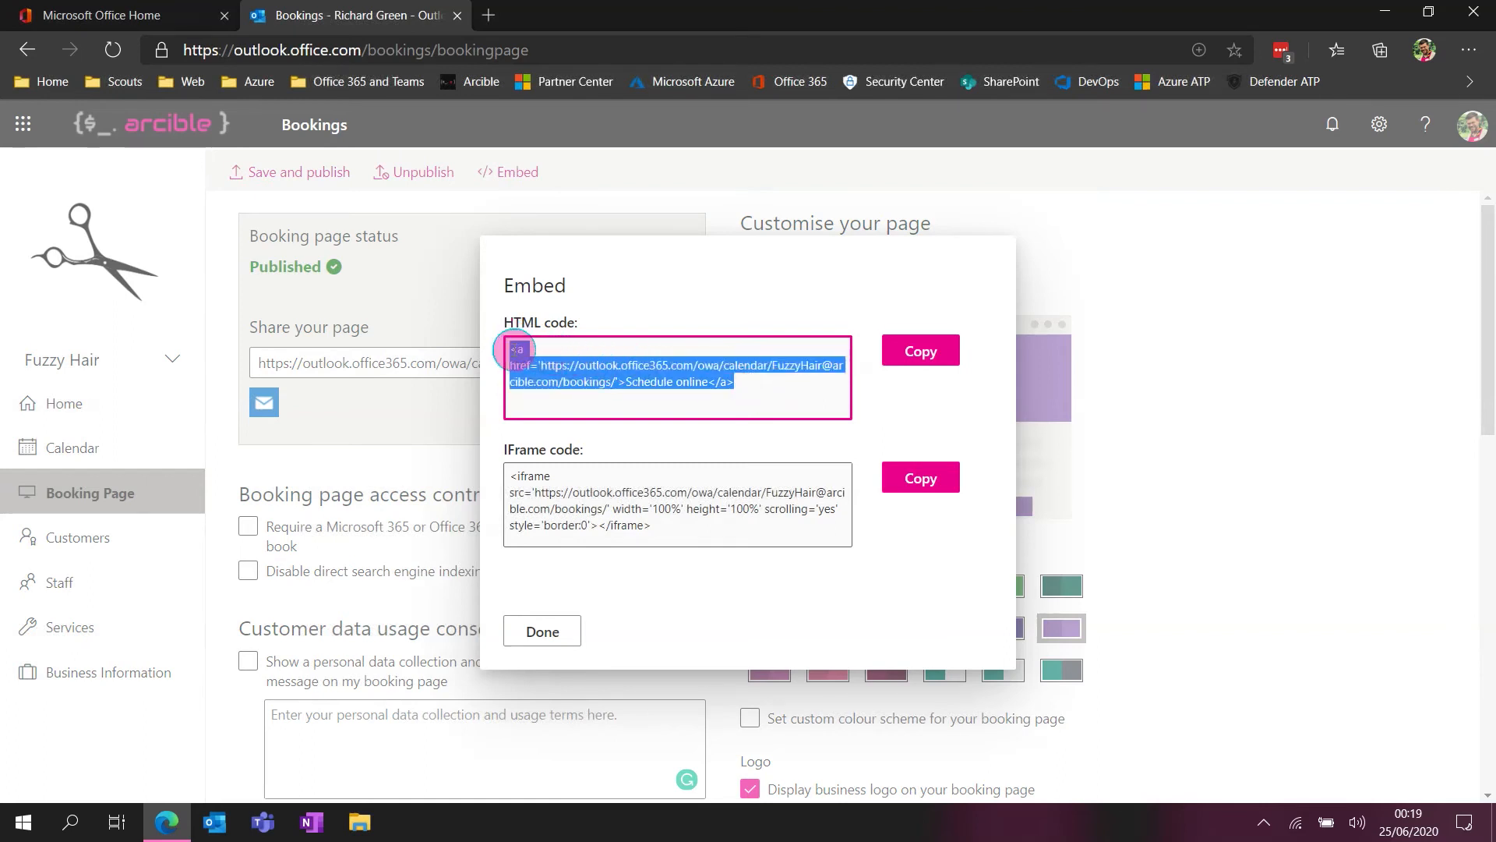
{"action": "left_click", "coordinate": [718, 391]}
{"action": "left_click_drag", "start_coordinate": [738, 382], "coordinate": [510, 347]}
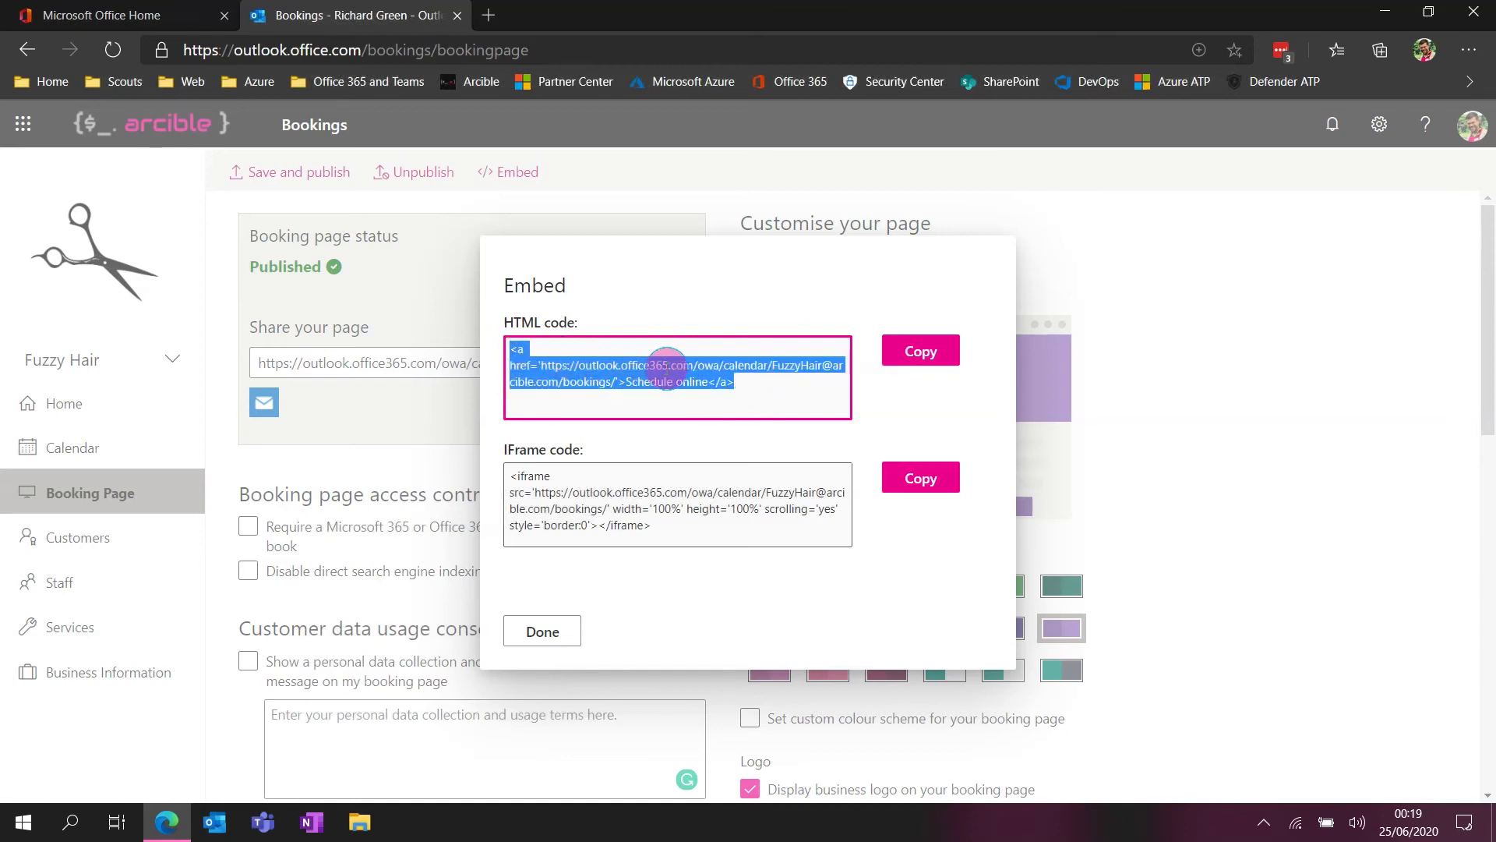
{"action": "left_click", "coordinate": [668, 373]}
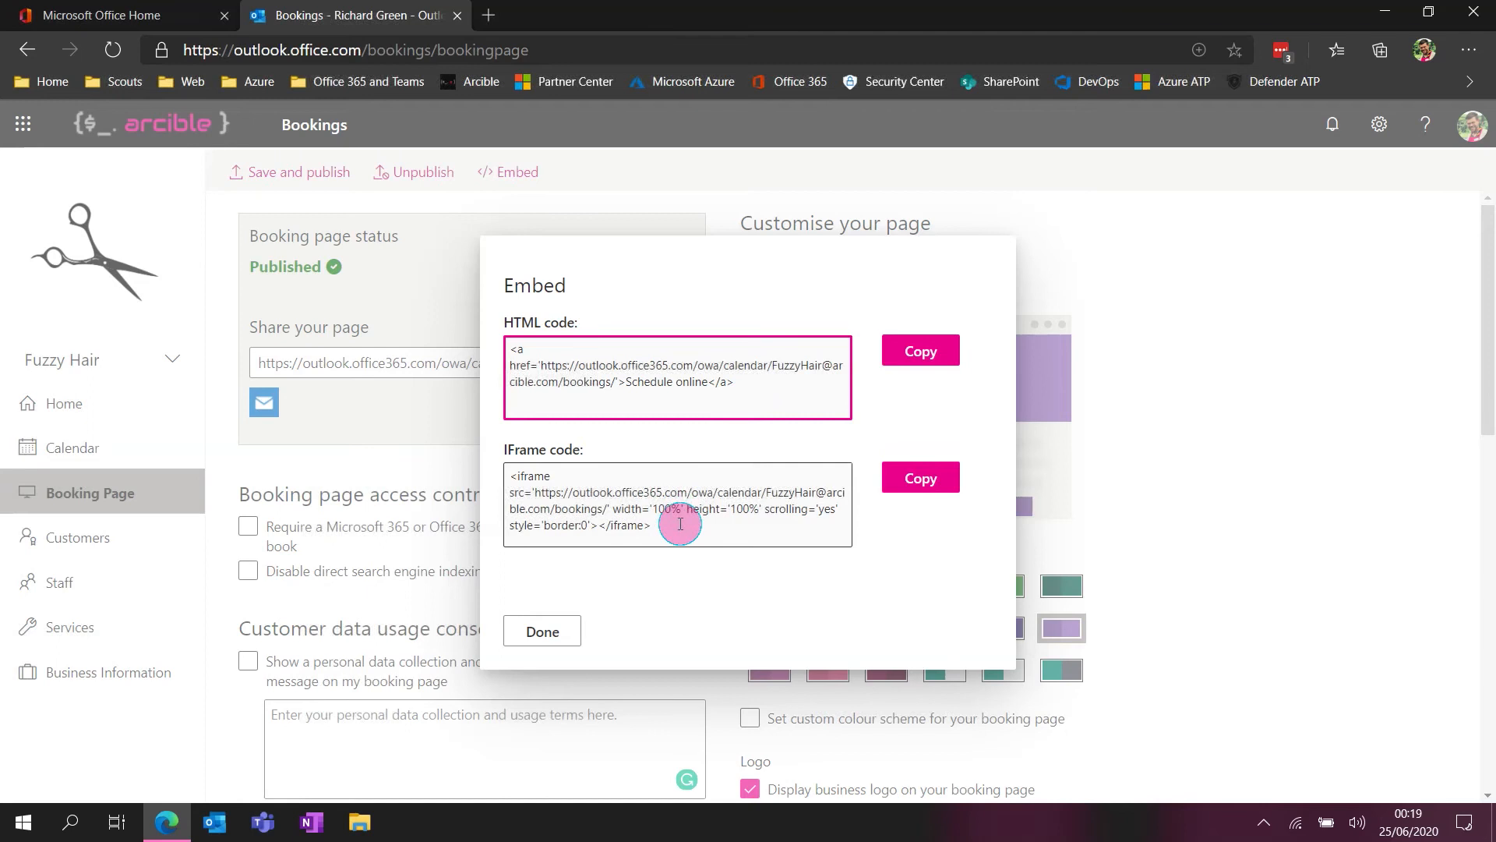
Highlight the IFrame embed code to examine it, and close the embed codes
{"action": "left_click_drag", "start_coordinate": [689, 528], "coordinate": [516, 474]}
{"action": "left_click", "coordinate": [524, 476]}
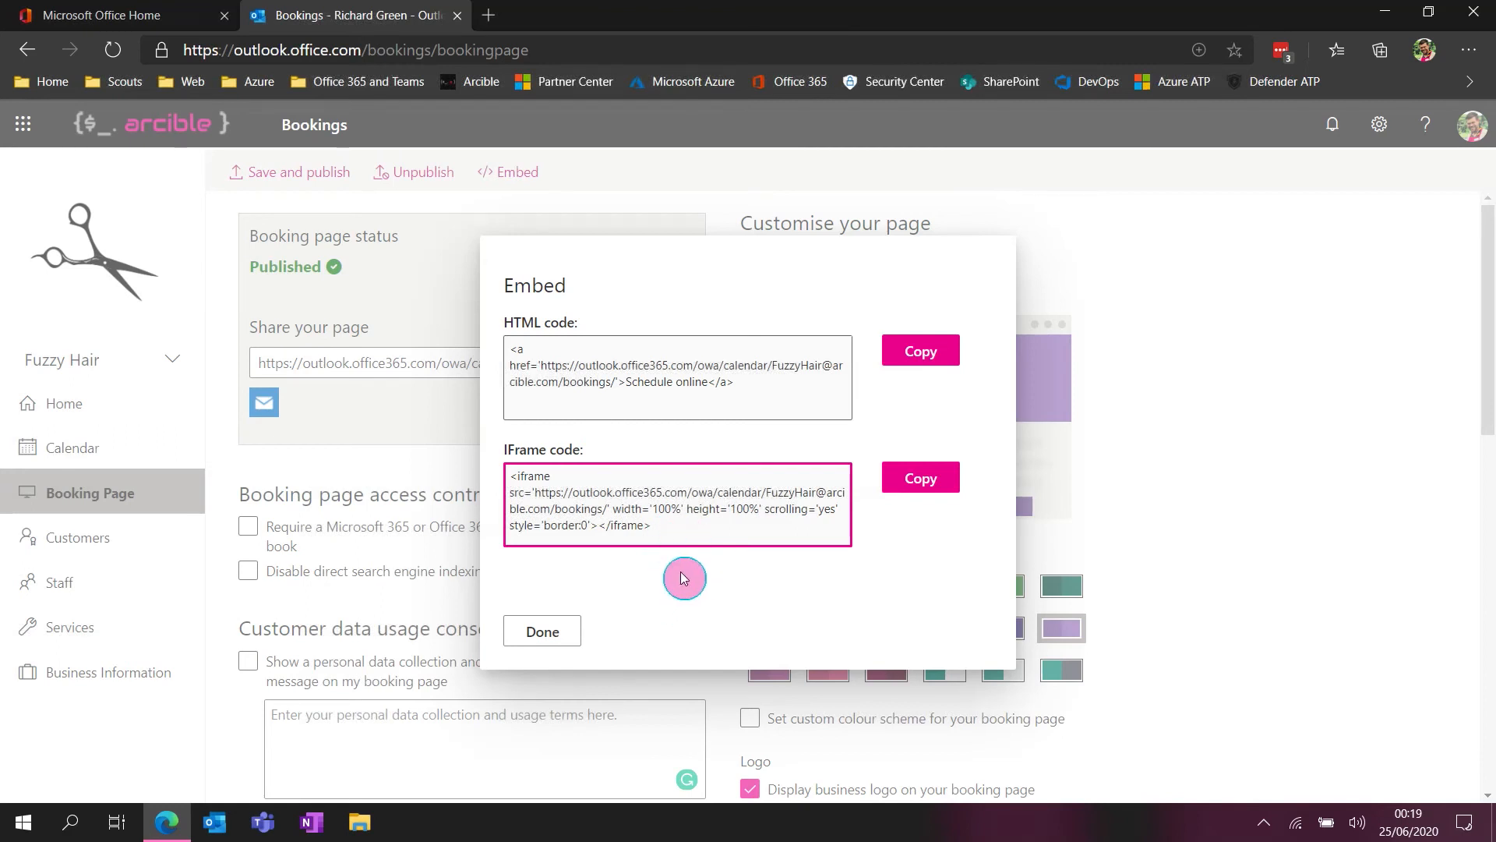
{"action": "left_click", "coordinate": [568, 635]}
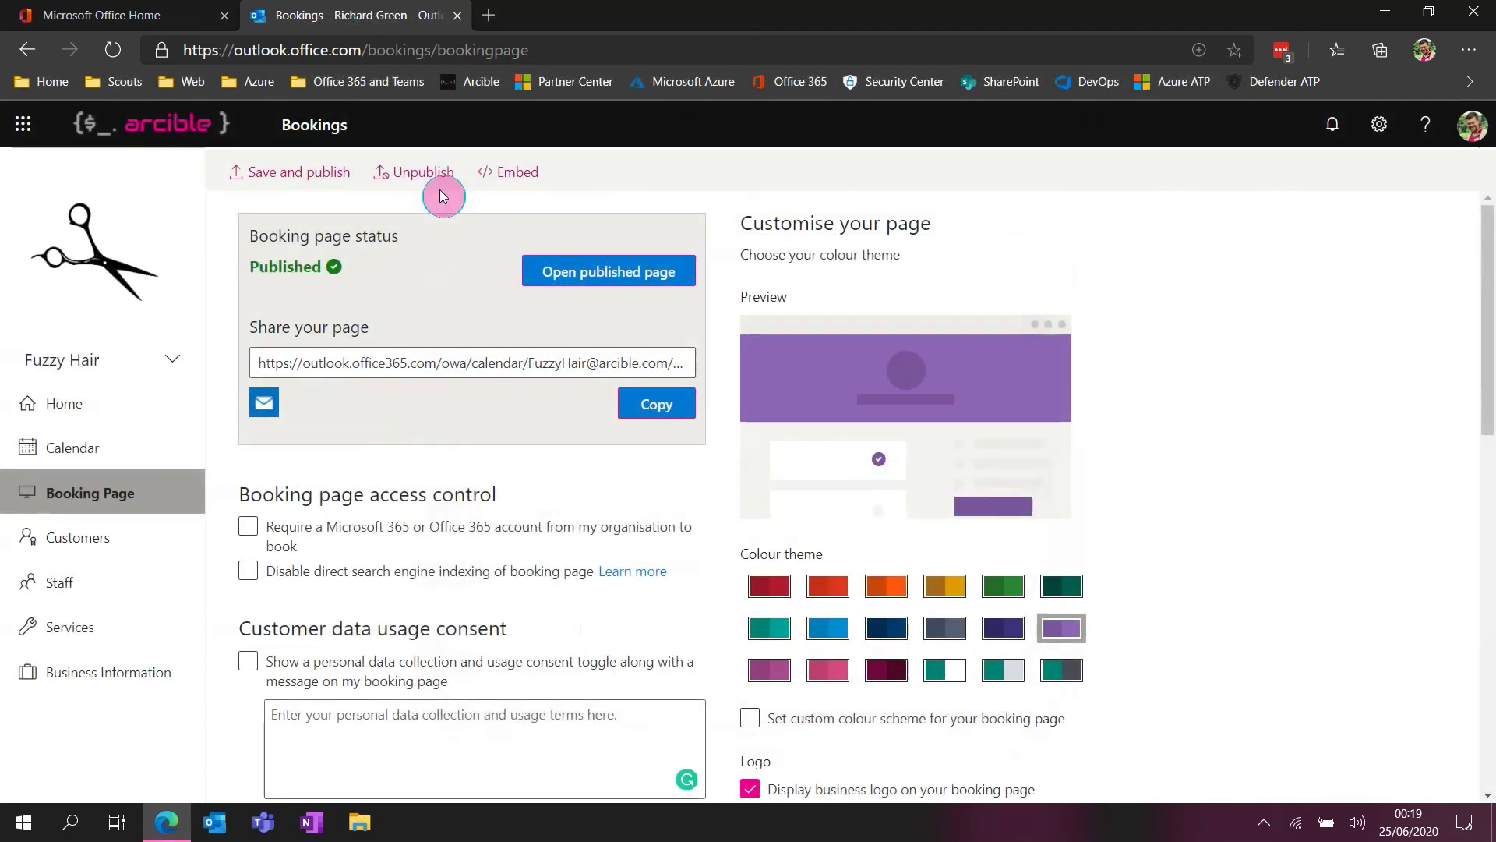
Open the published Fuzzy Hair booking page and select the "Haircut, short hair" service
{"action": "left_click", "coordinate": [590, 279]}
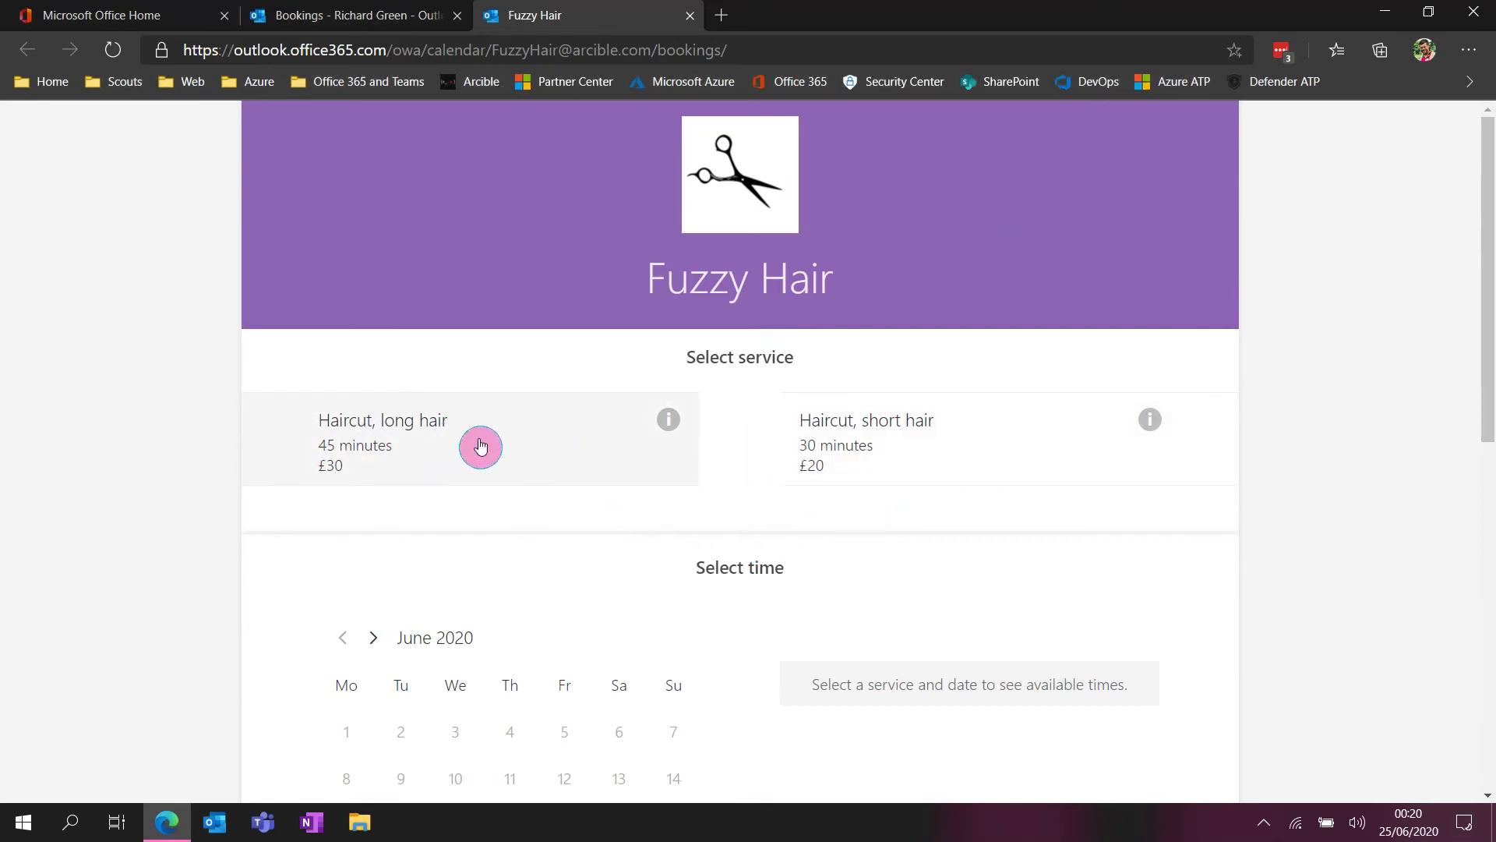
{"action": "left_click", "coordinate": [829, 425]}
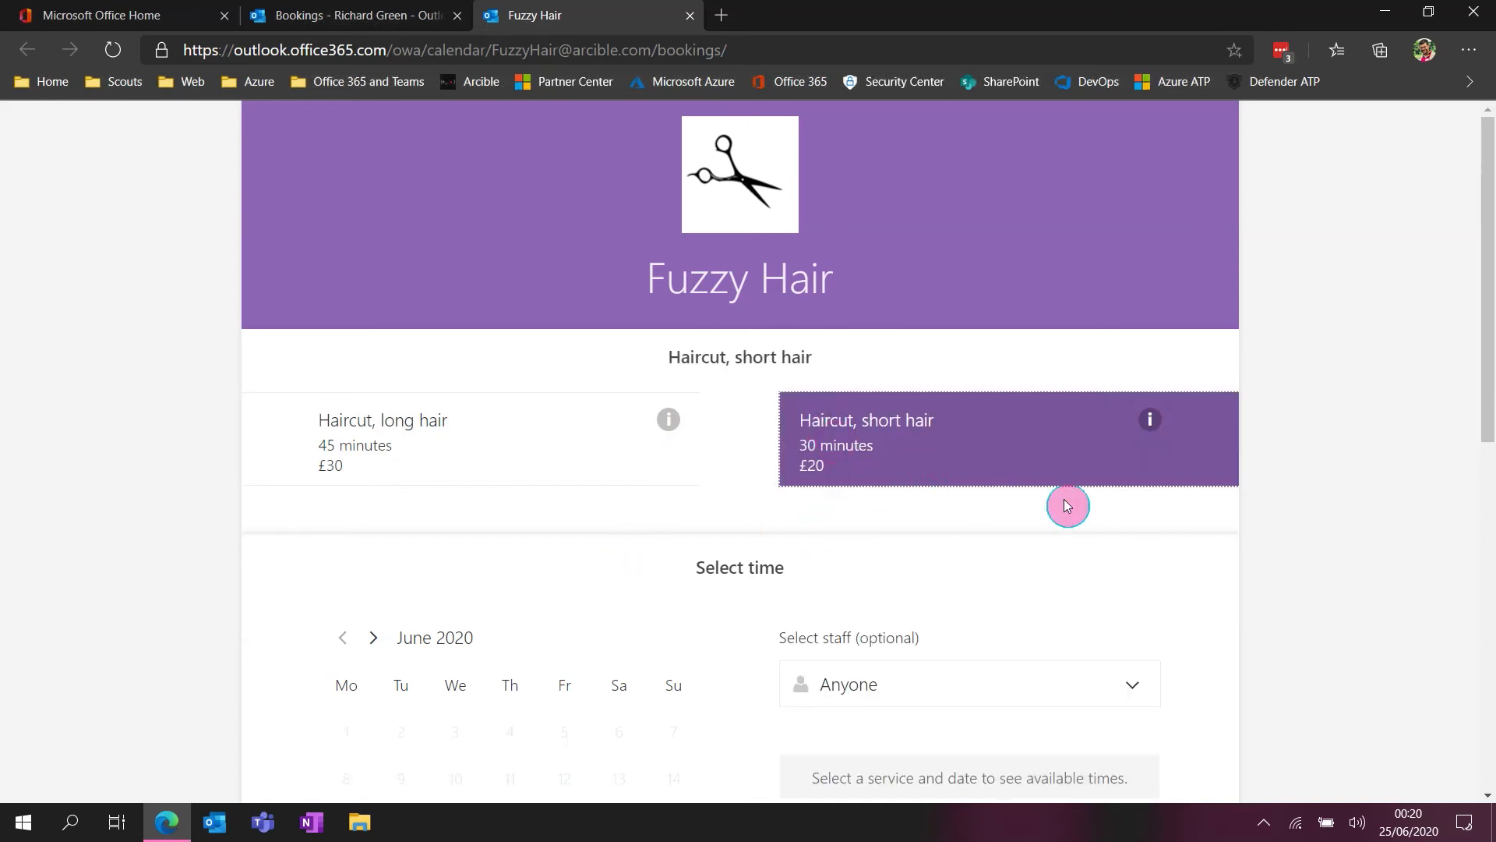
{"action": "scroll", "coordinate": [1091, 509], "scroll_direction": "down", "scroll_amount": 1}
{"action": "scroll", "coordinate": [1244, 519], "scroll_direction": "down", "scroll_amount": 1}
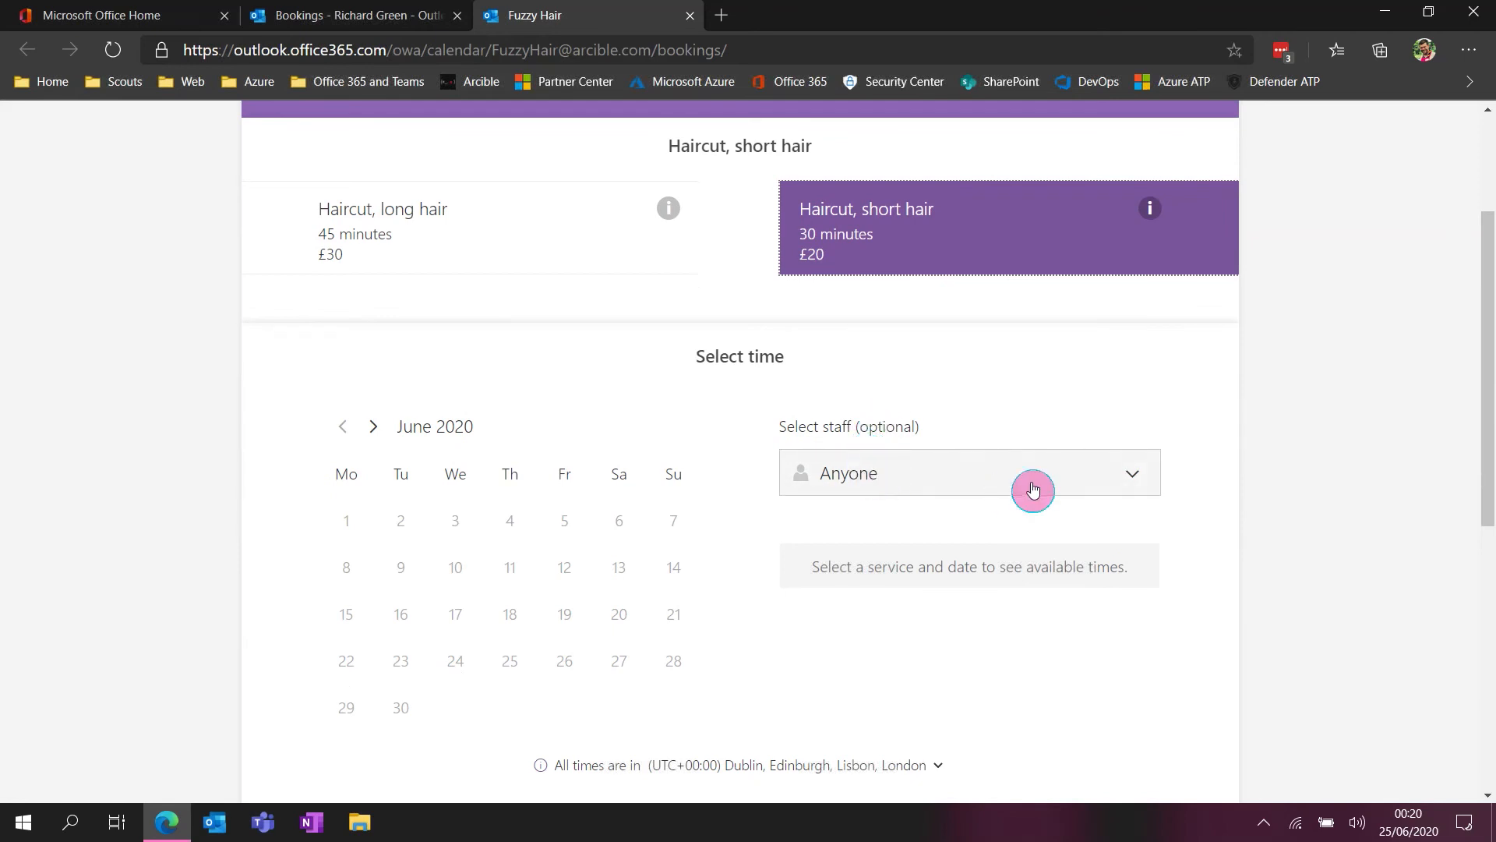
Try assigning the haircut to the listed staff member, and return the staff choice to Anyone
{"action": "left_click", "coordinate": [894, 473]}
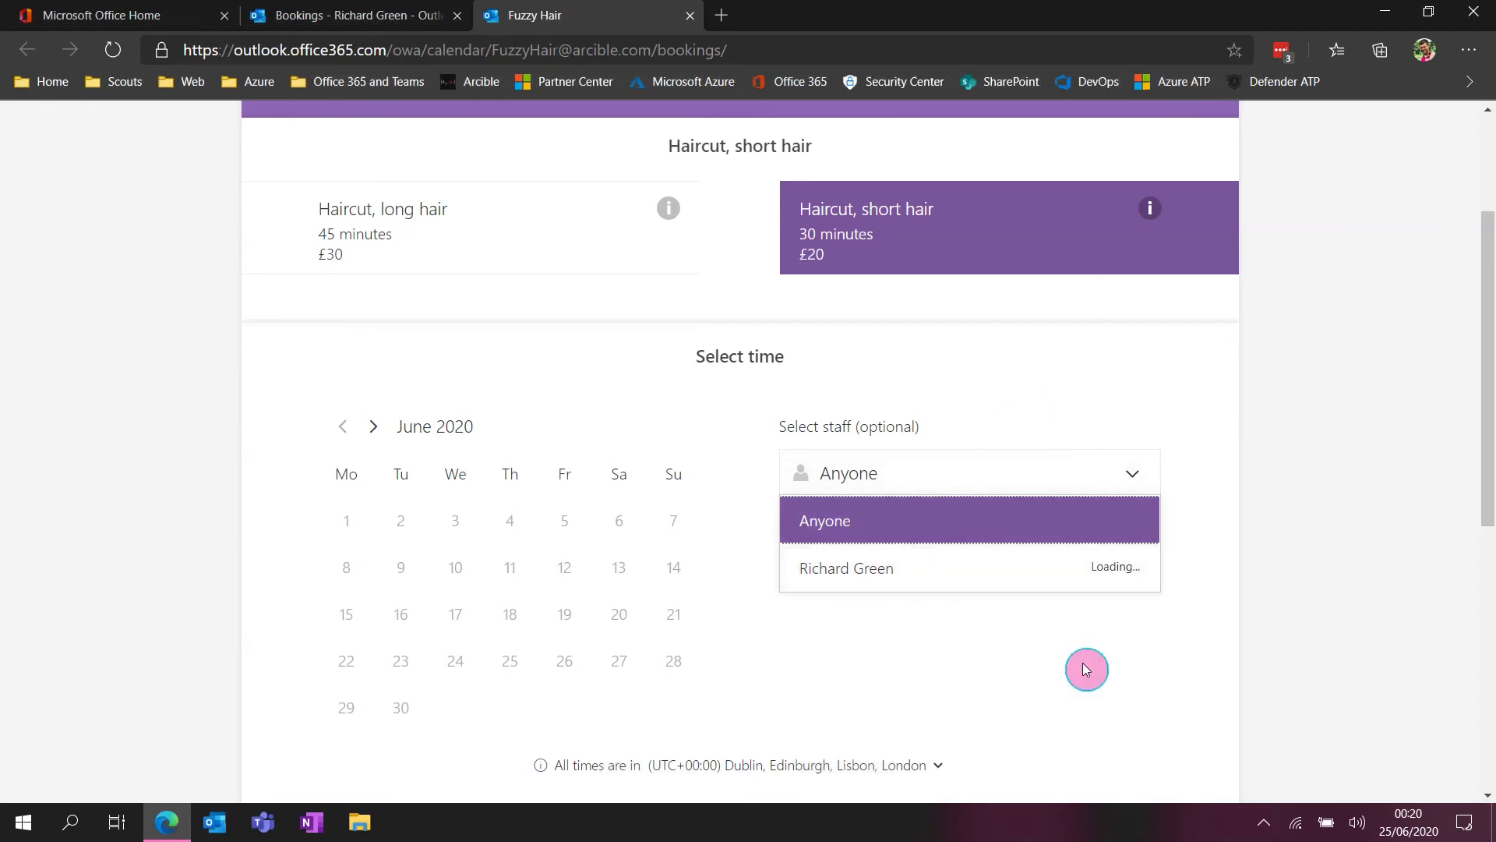
{"action": "left_click", "coordinate": [889, 578]}
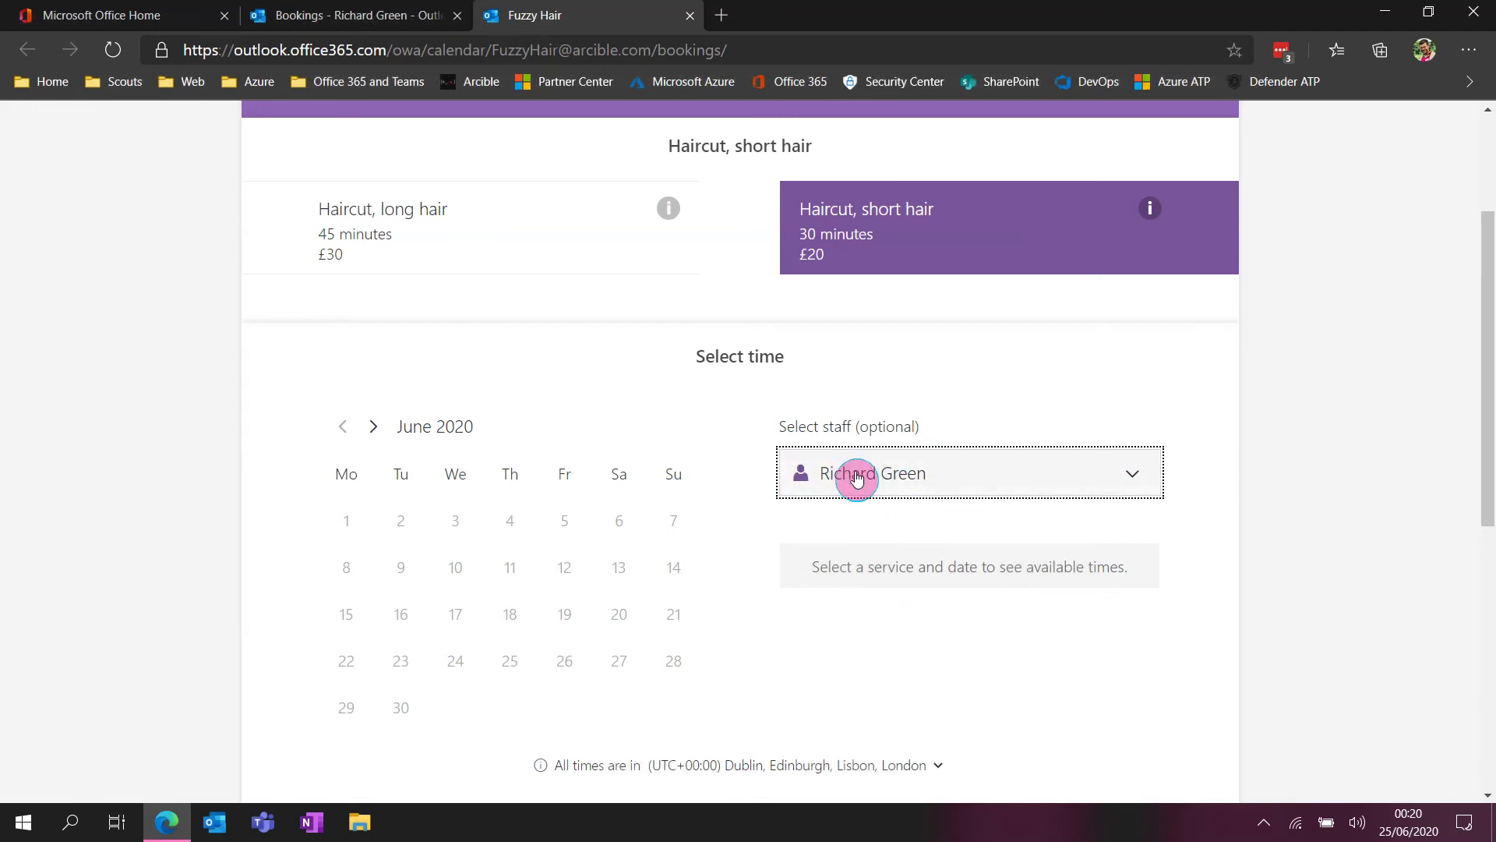
{"action": "left_click", "coordinate": [875, 472]}
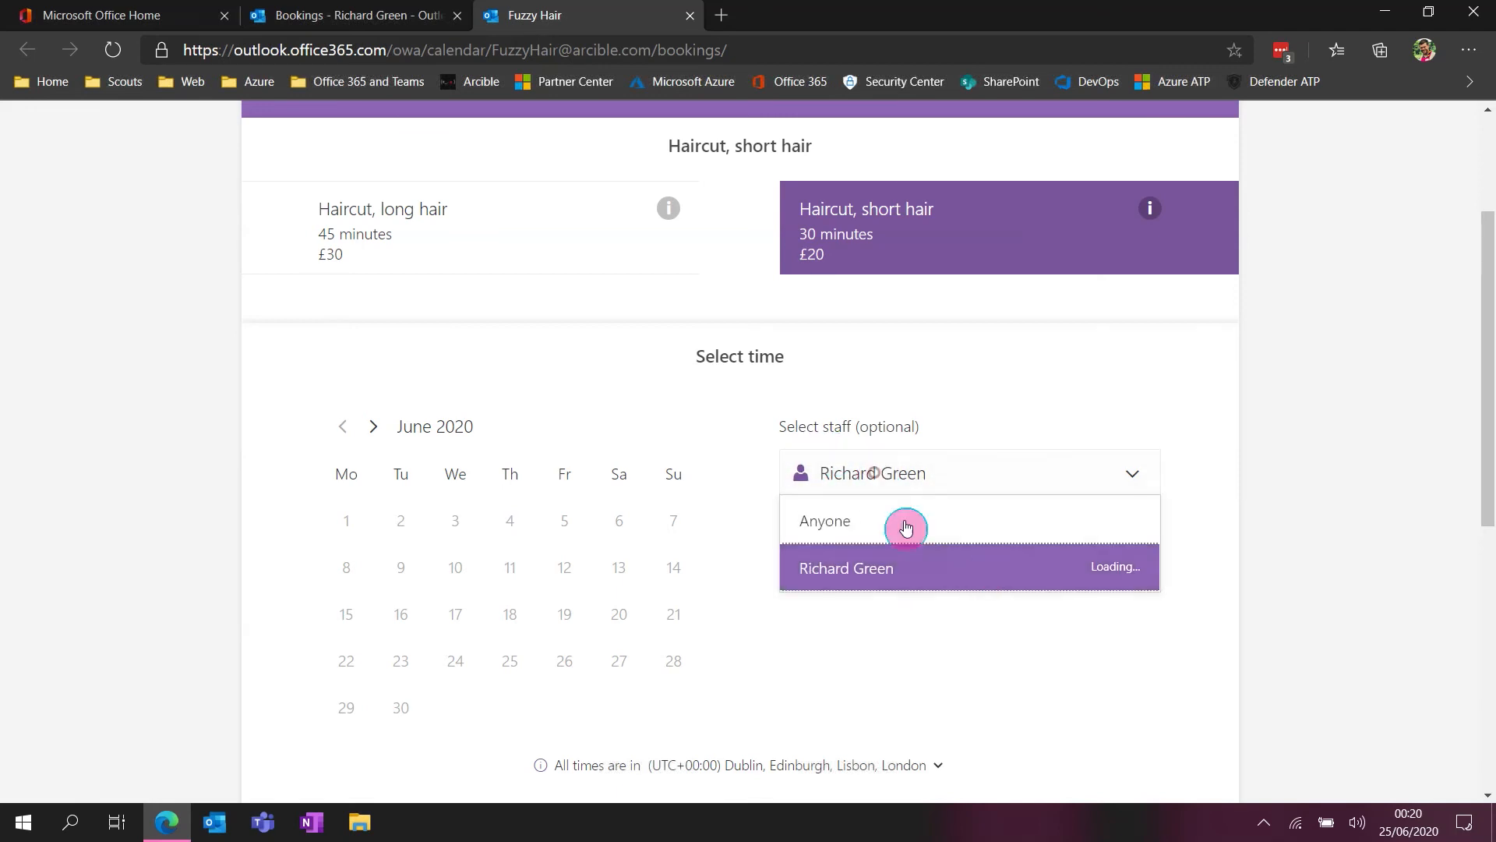
{"action": "left_click", "coordinate": [841, 532]}
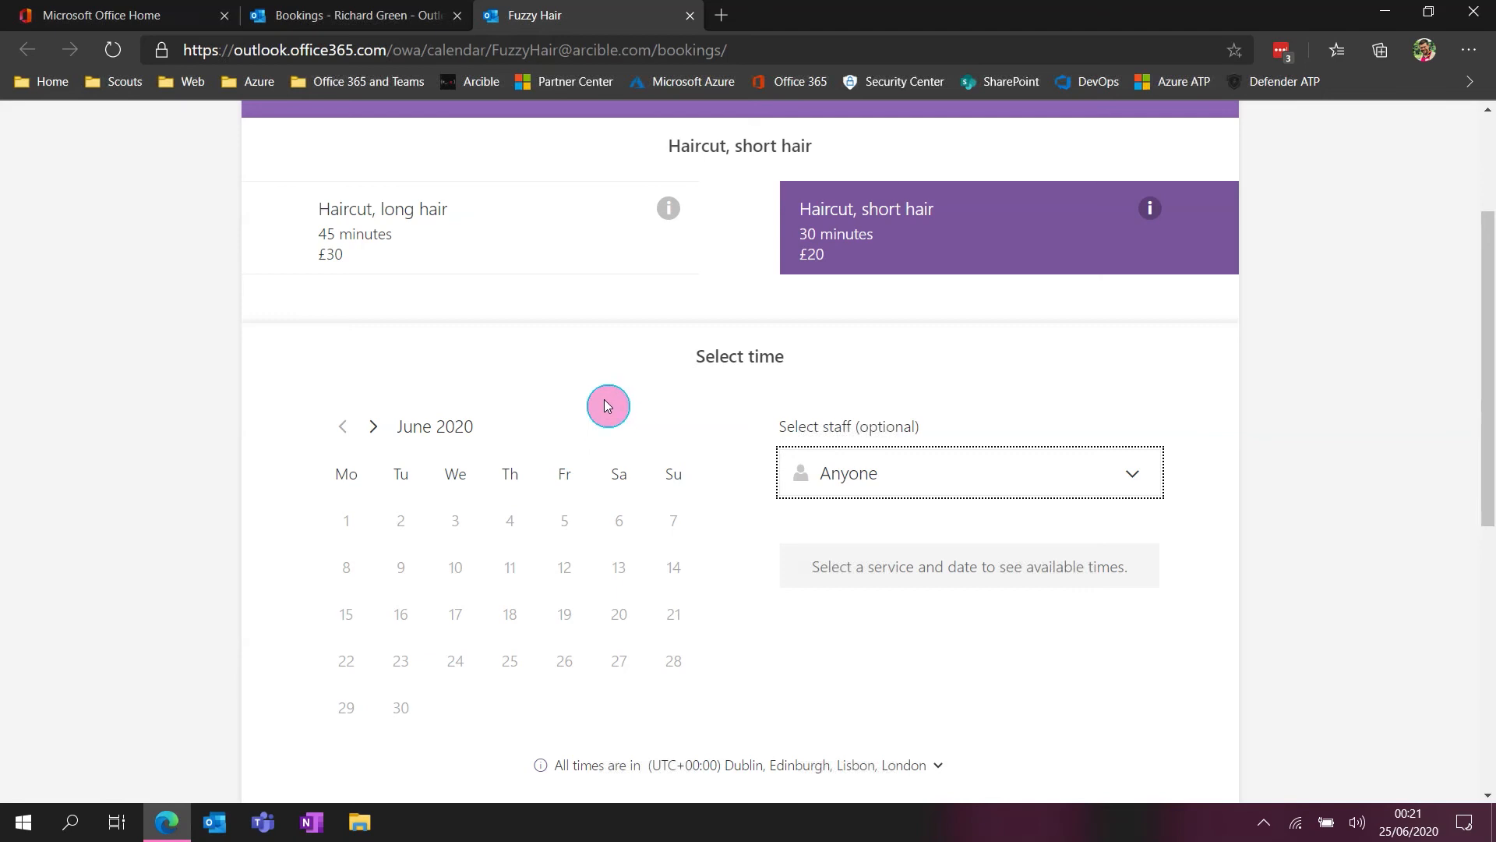
Choose Wednesday 8 July 2020 at 11:00 as the appointment time for the short haircut
{"action": "left_click", "coordinate": [374, 428]}
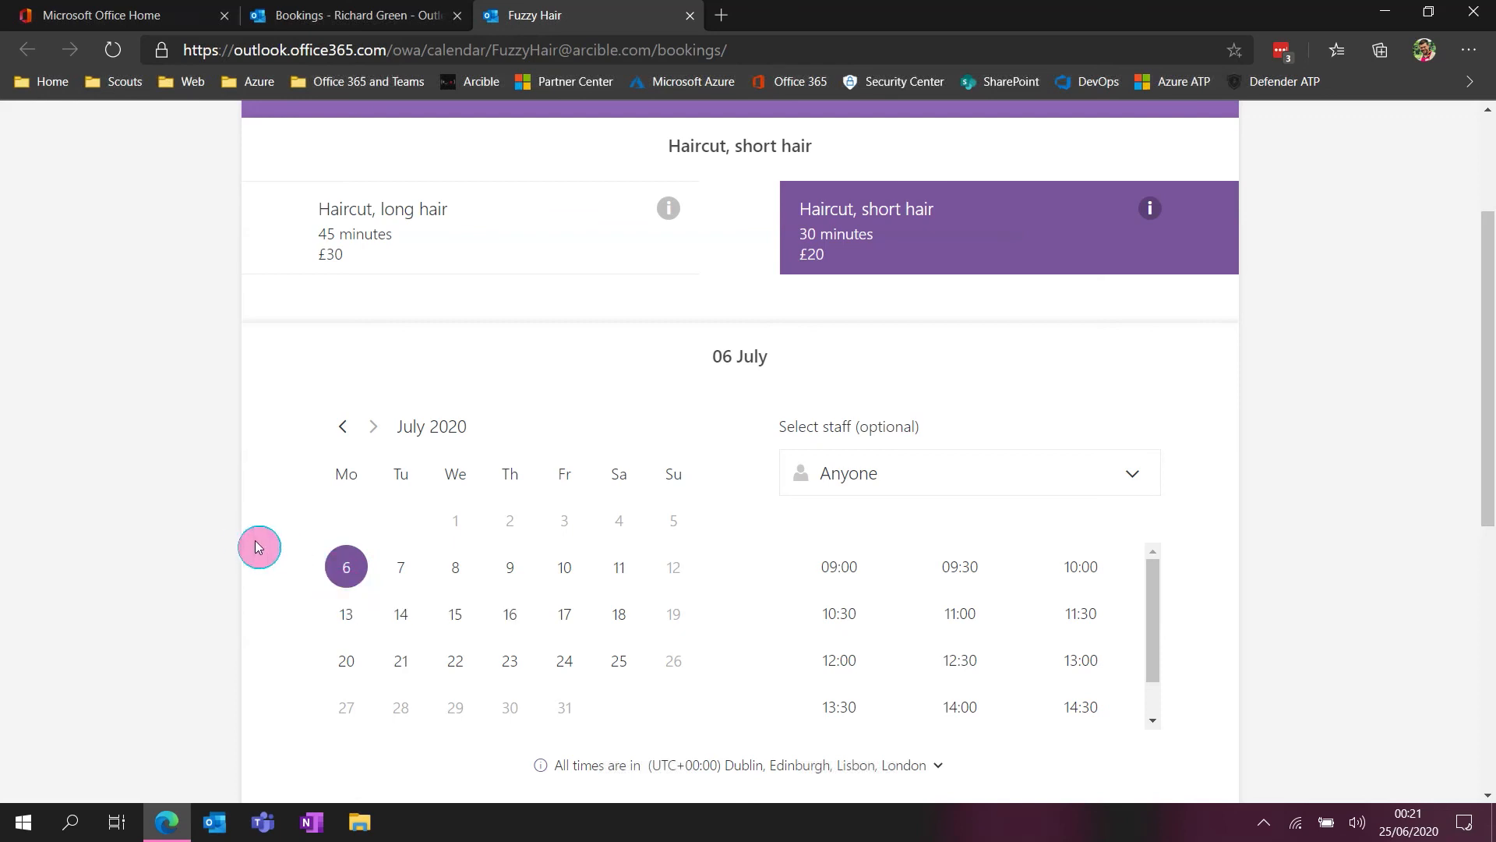
{"action": "left_click", "coordinate": [455, 575]}
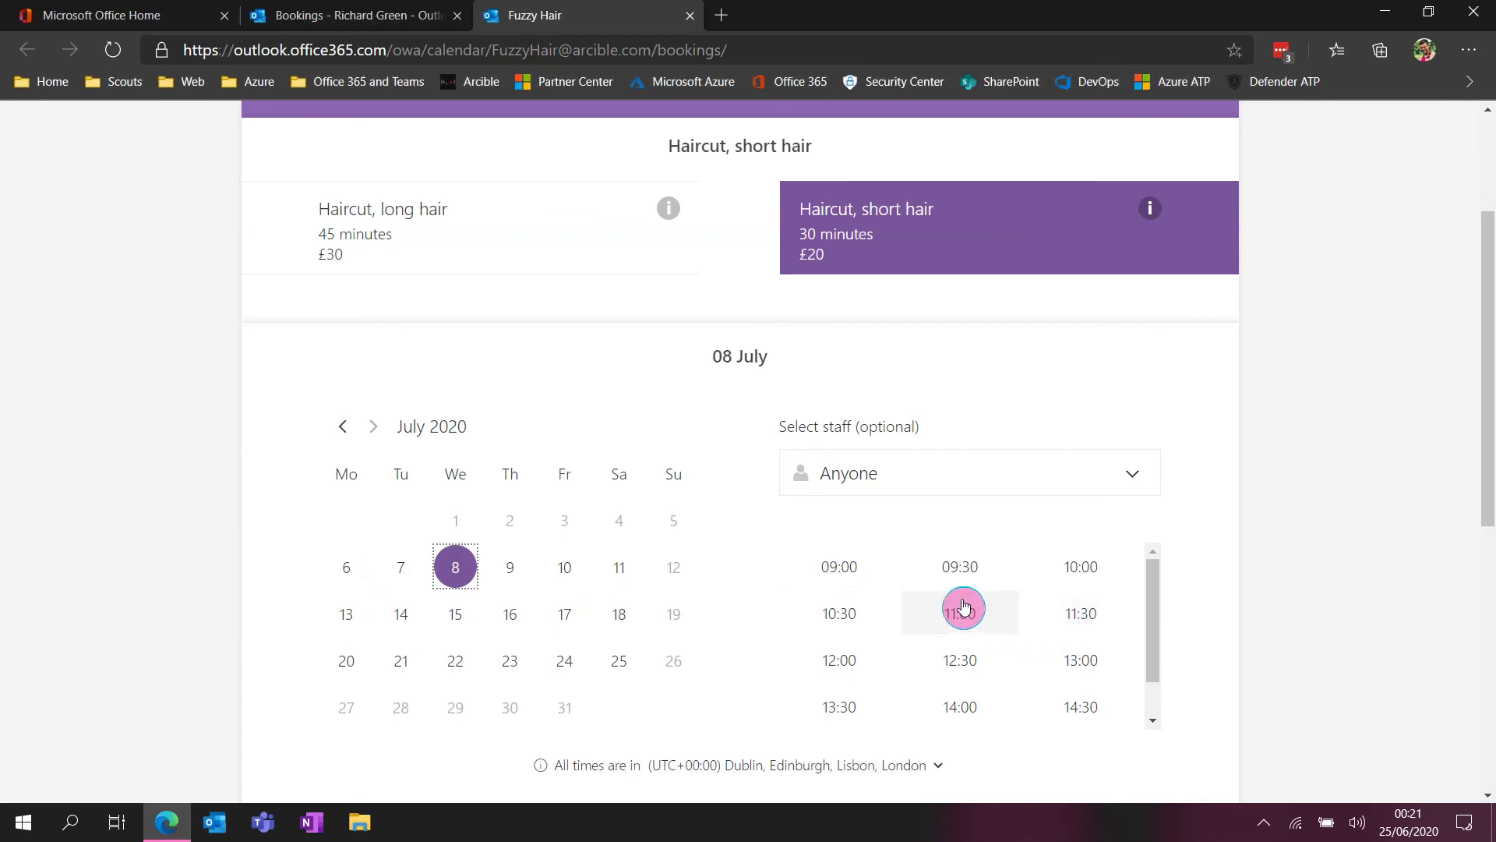
{"action": "scroll", "coordinate": [1010, 611], "scroll_direction": "down", "scroll_amount": 1}
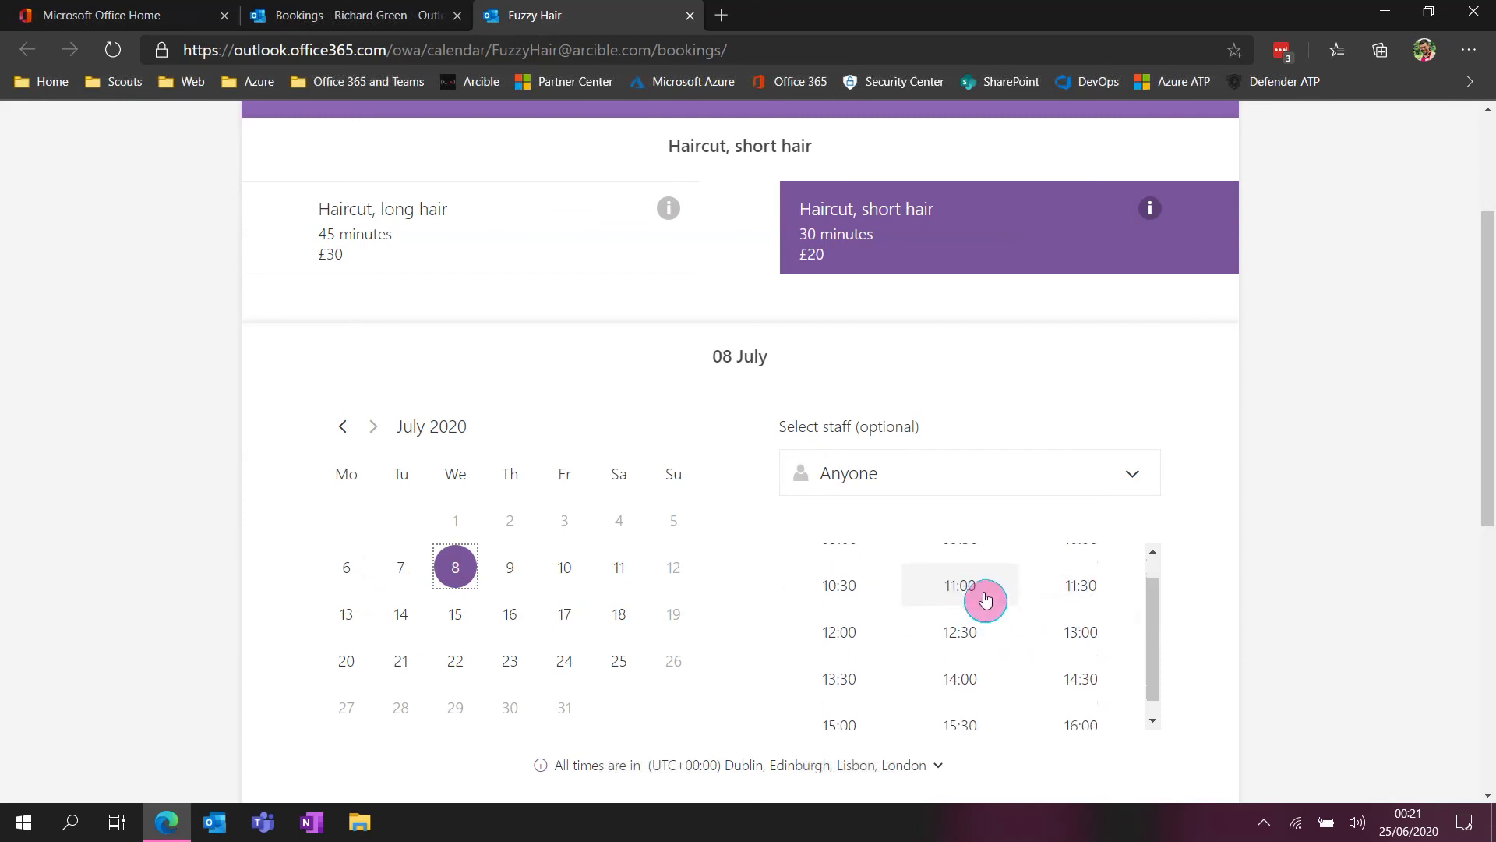
{"action": "left_click", "coordinate": [984, 598]}
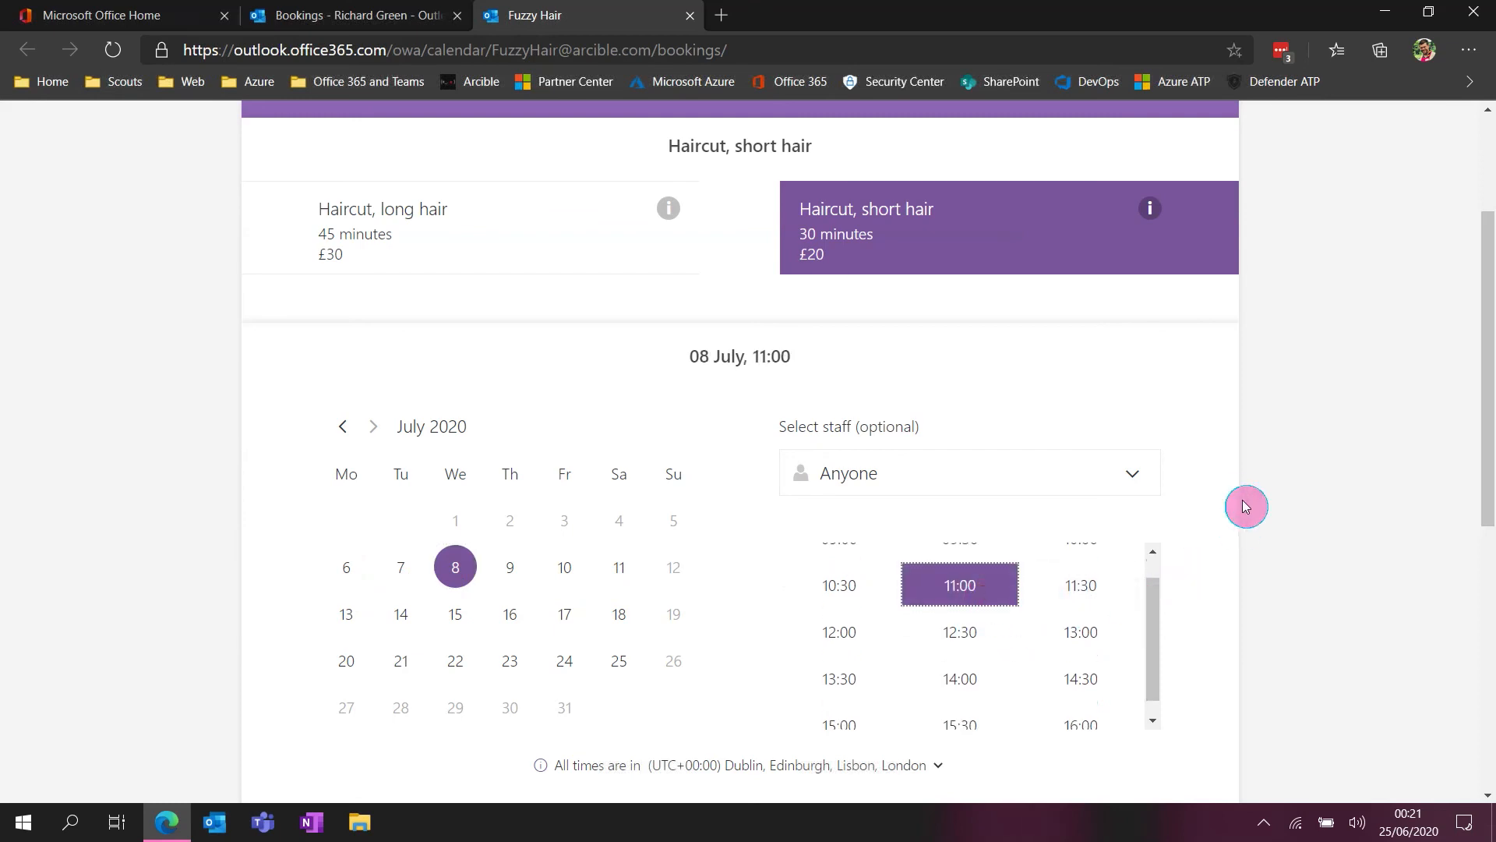
Review the customer details form, including the name, email, phone, address and notes fields, down to the end of the booking page
{"action": "scroll", "coordinate": [1247, 499], "scroll_direction": "down", "scroll_amount": 5}
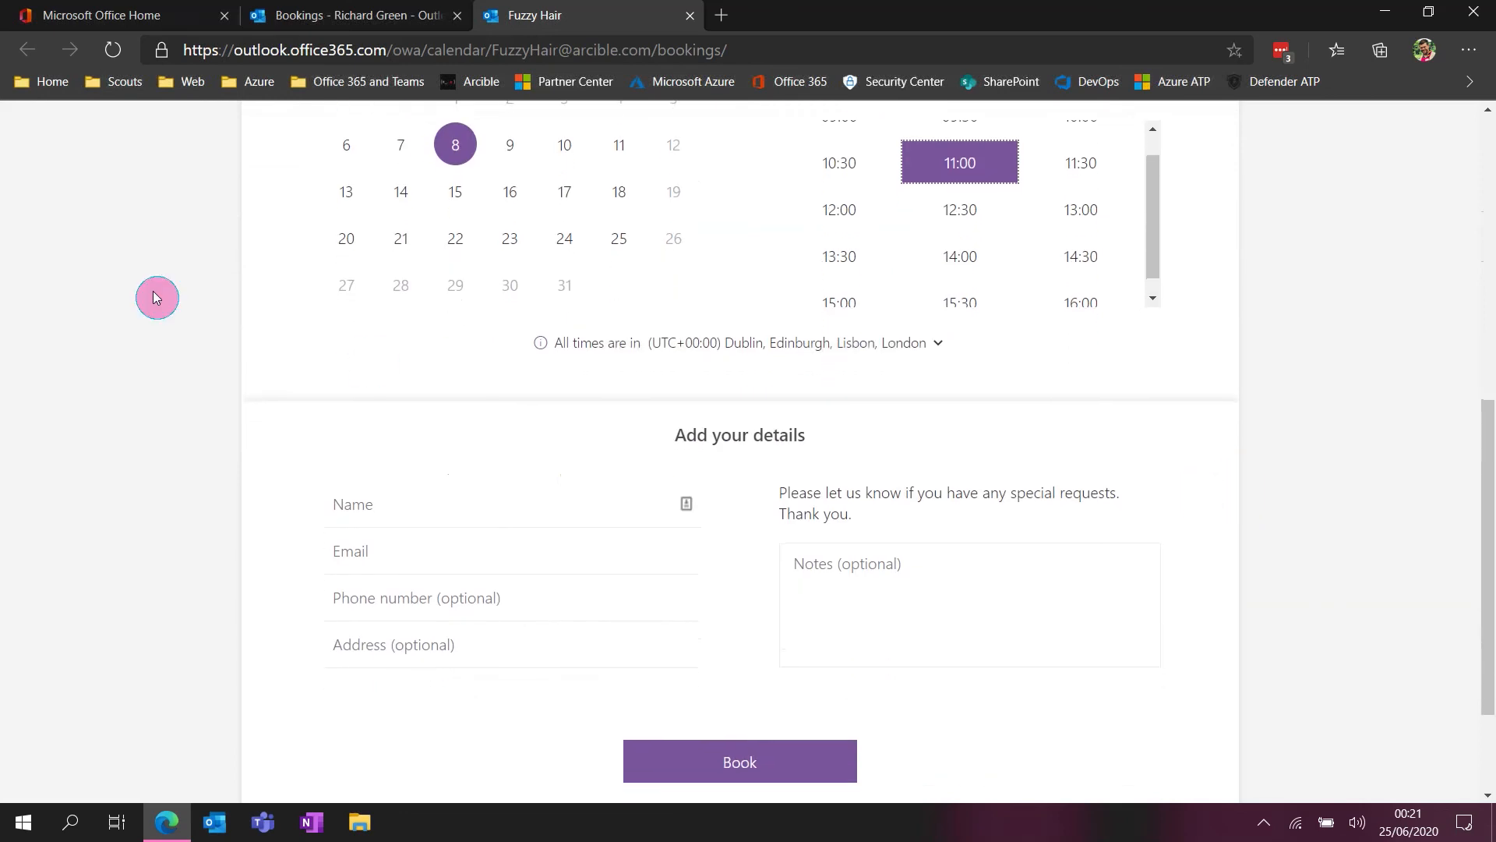
{"action": "left_click", "coordinate": [396, 510]}
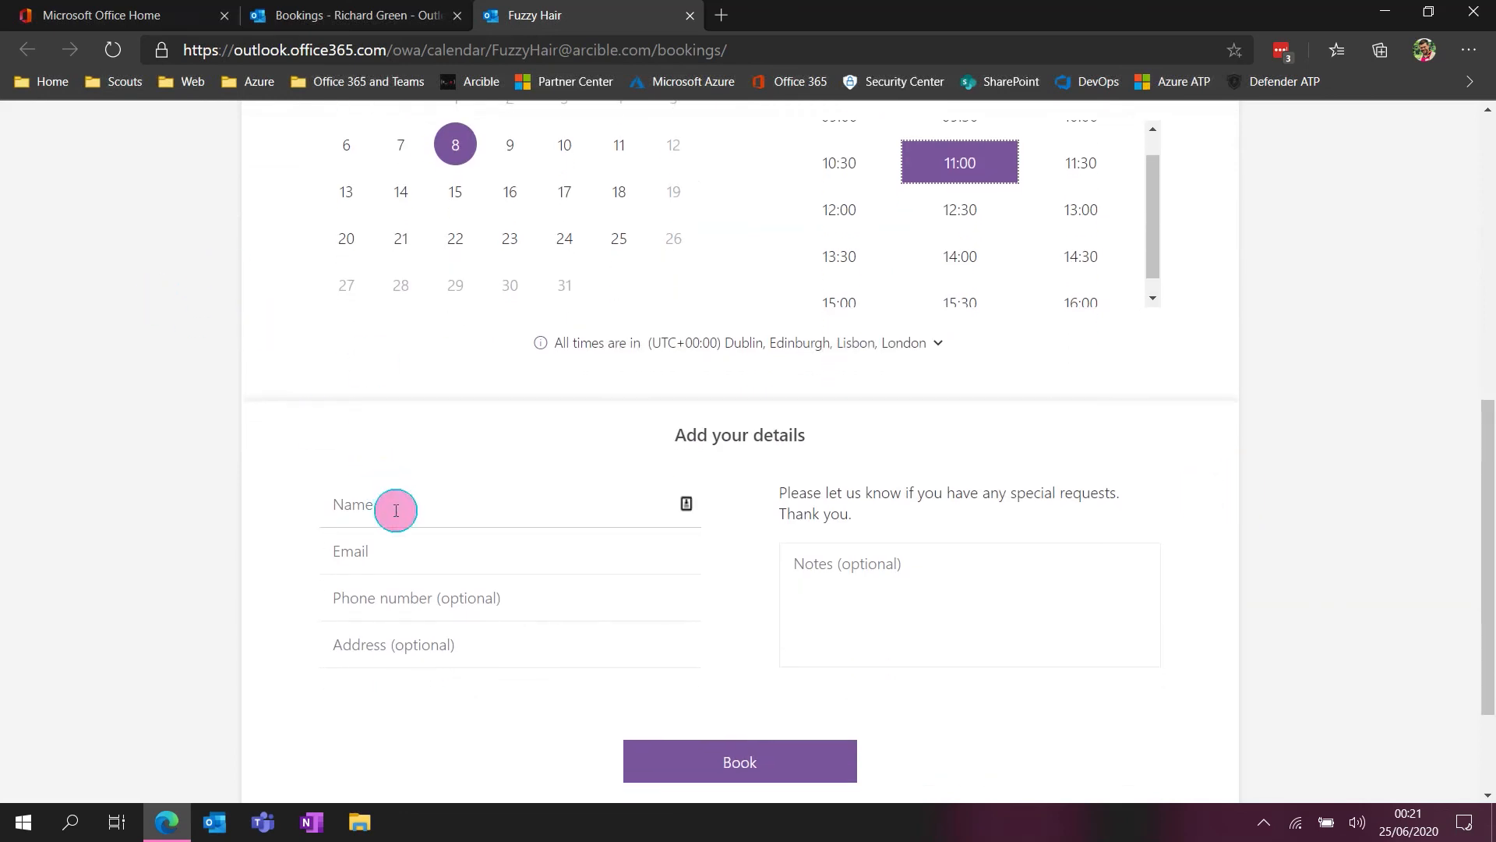
{"action": "scroll", "coordinate": [449, 508], "scroll_direction": "down", "scroll_amount": 2}
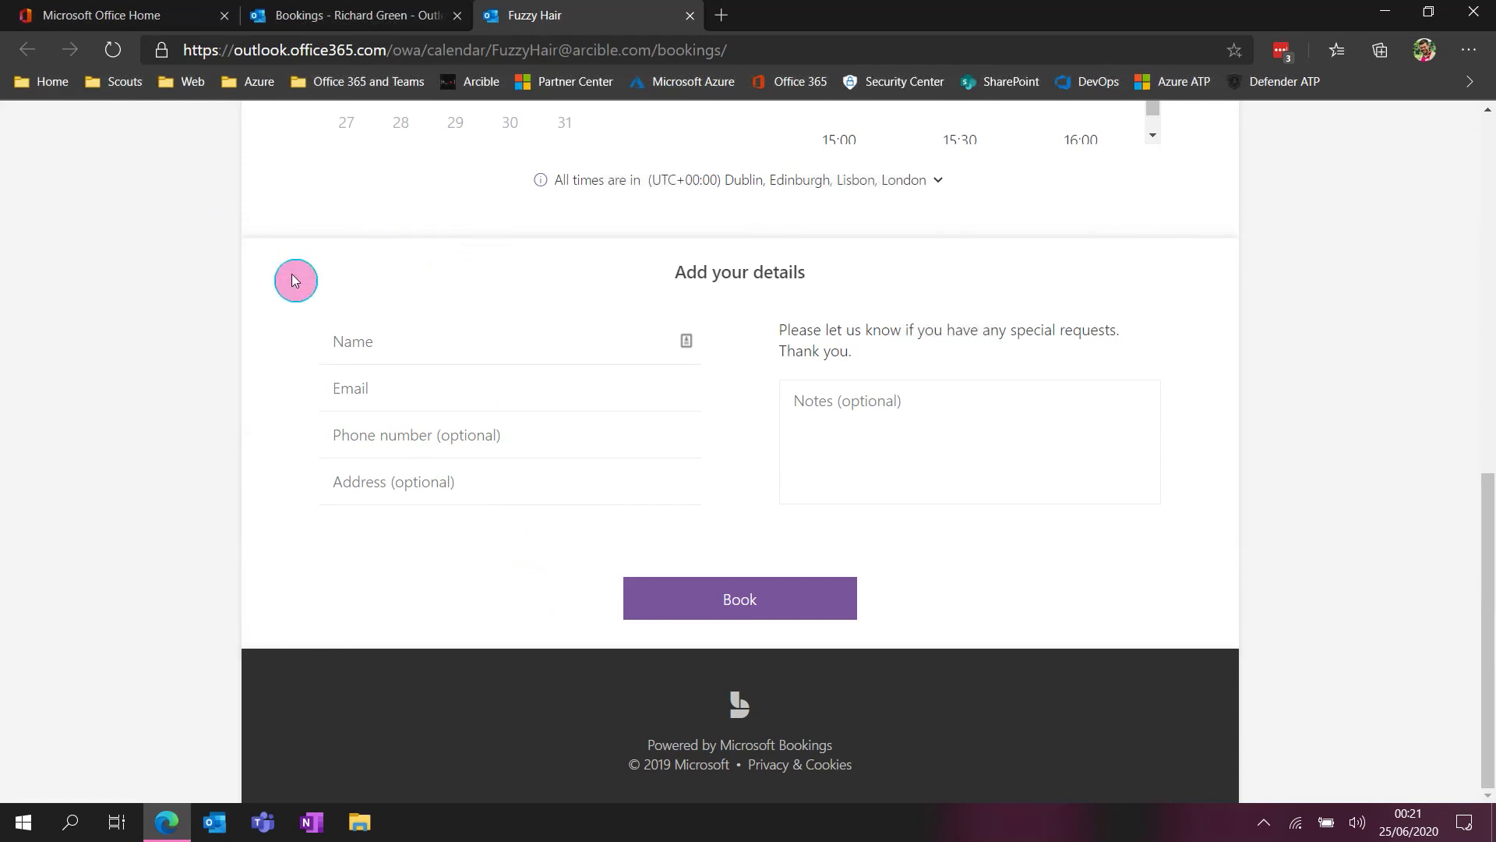
Return to the Fuzzy Hair management site and look over the day view of its booking calendar
{"action": "left_click", "coordinate": [371, 21]}
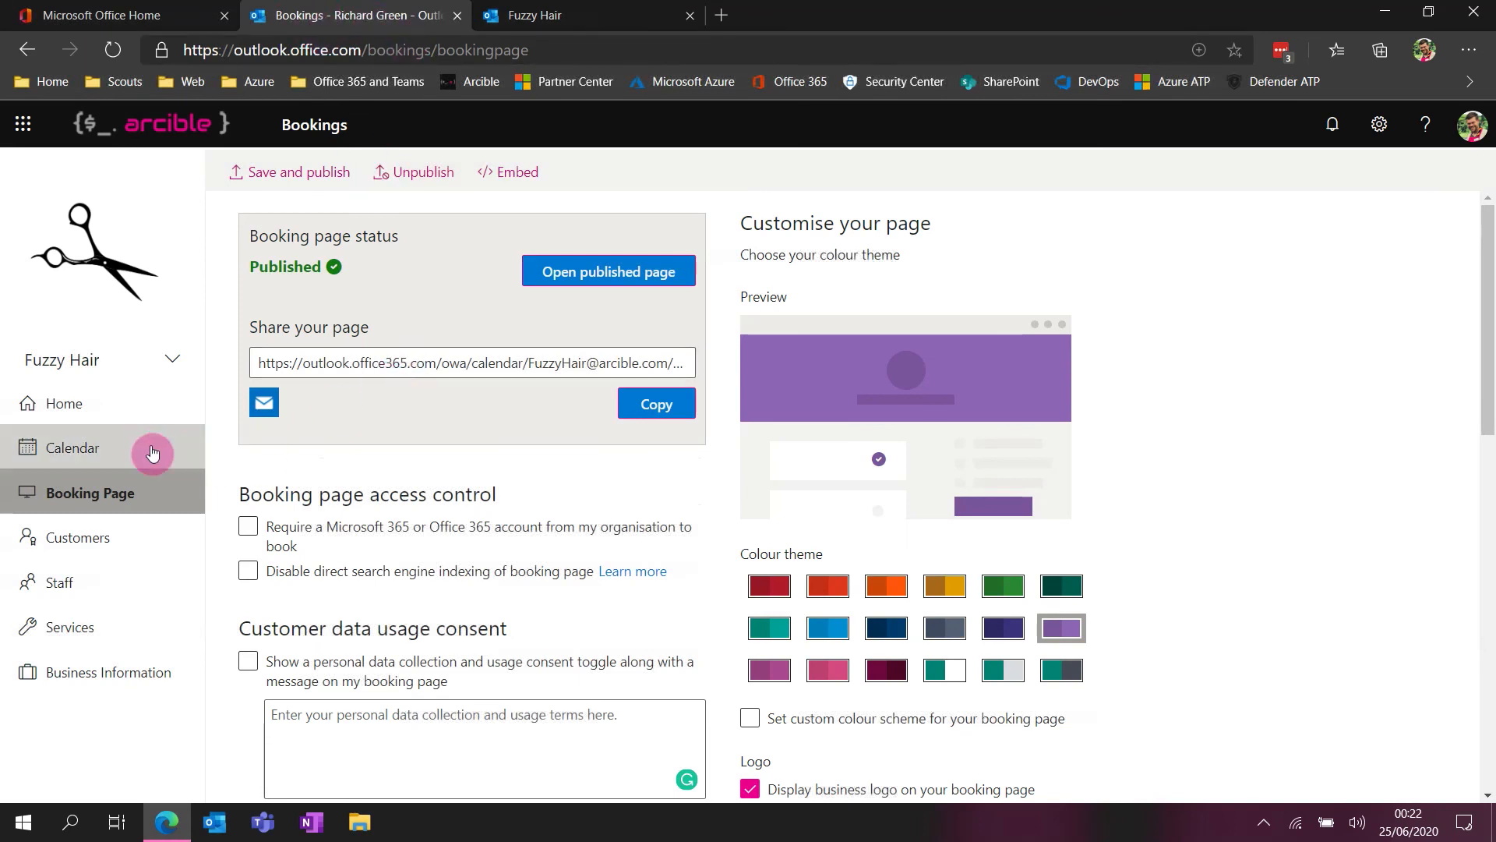
{"action": "left_click", "coordinate": [59, 446]}
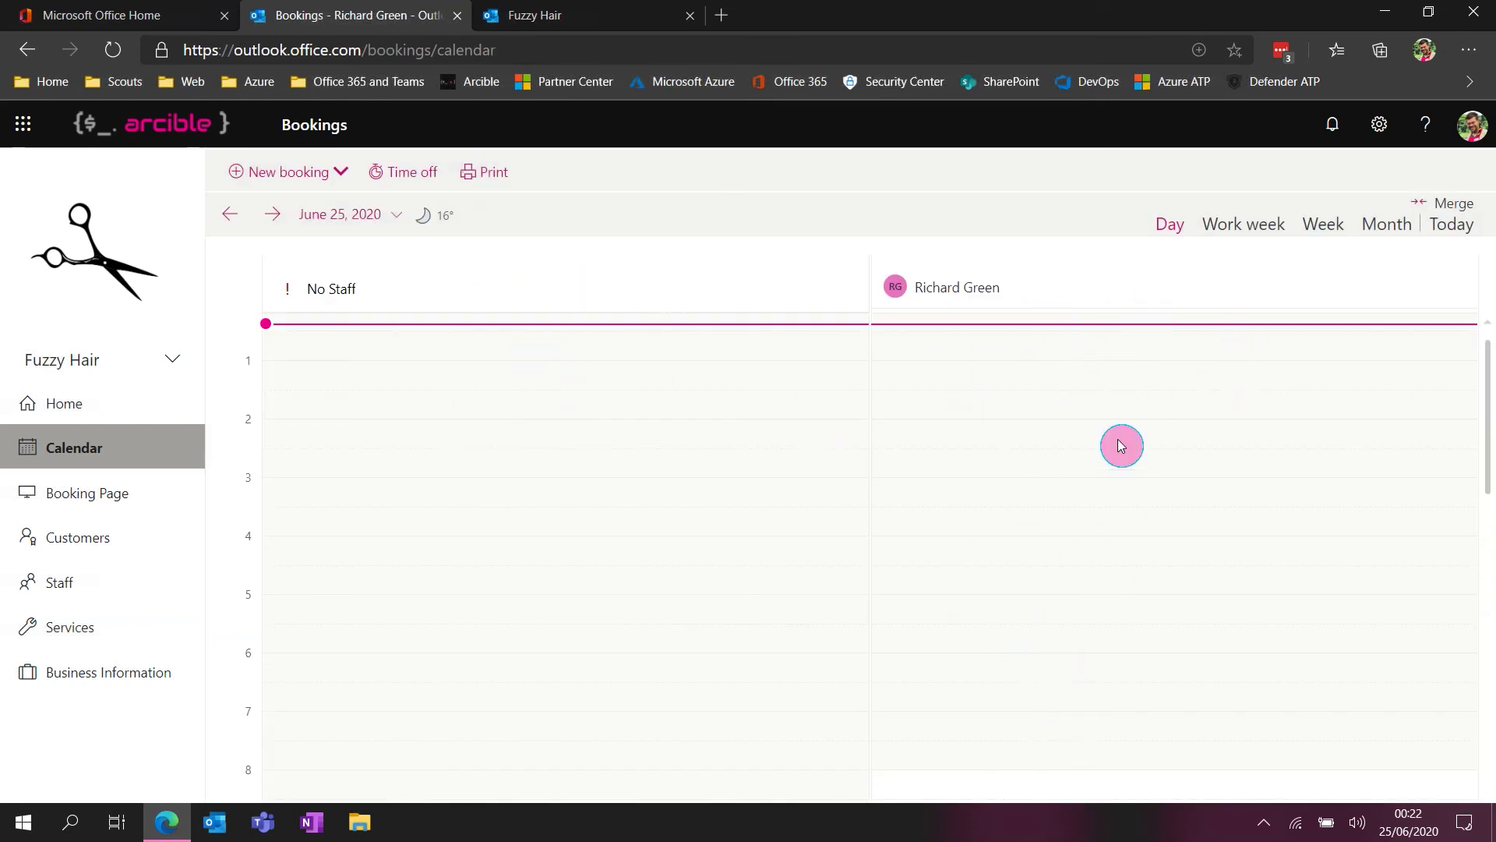
{"action": "scroll", "coordinate": [1114, 454], "scroll_direction": "down", "scroll_amount": 5}
{"action": "scroll", "coordinate": [1111, 453], "scroll_direction": "up", "scroll_amount": 6}
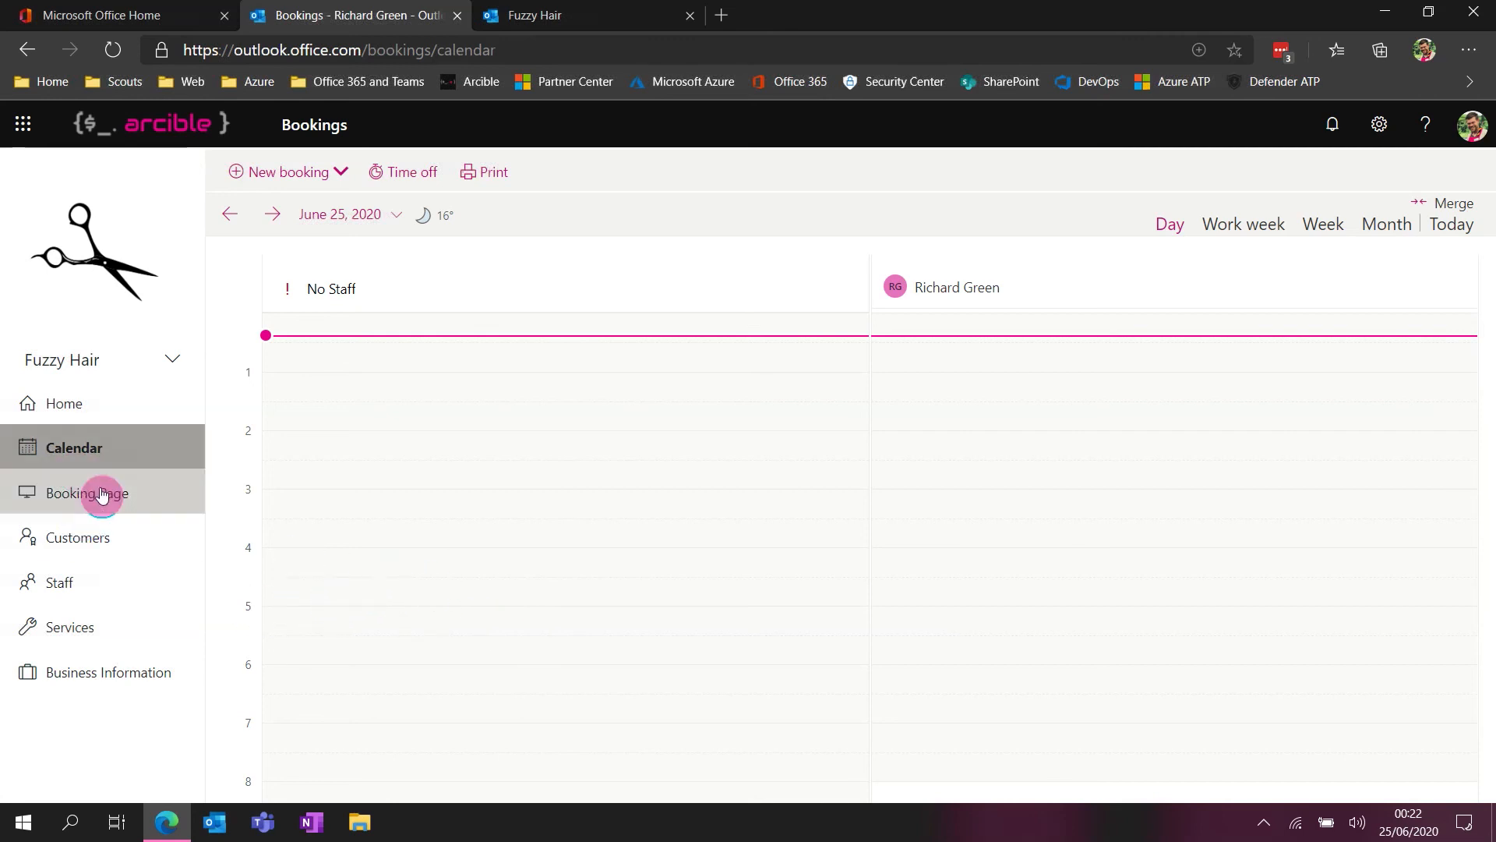
Open the customer list, bring up the deletion prompt for the listed customer and cancel it
{"action": "left_click", "coordinate": [116, 537]}
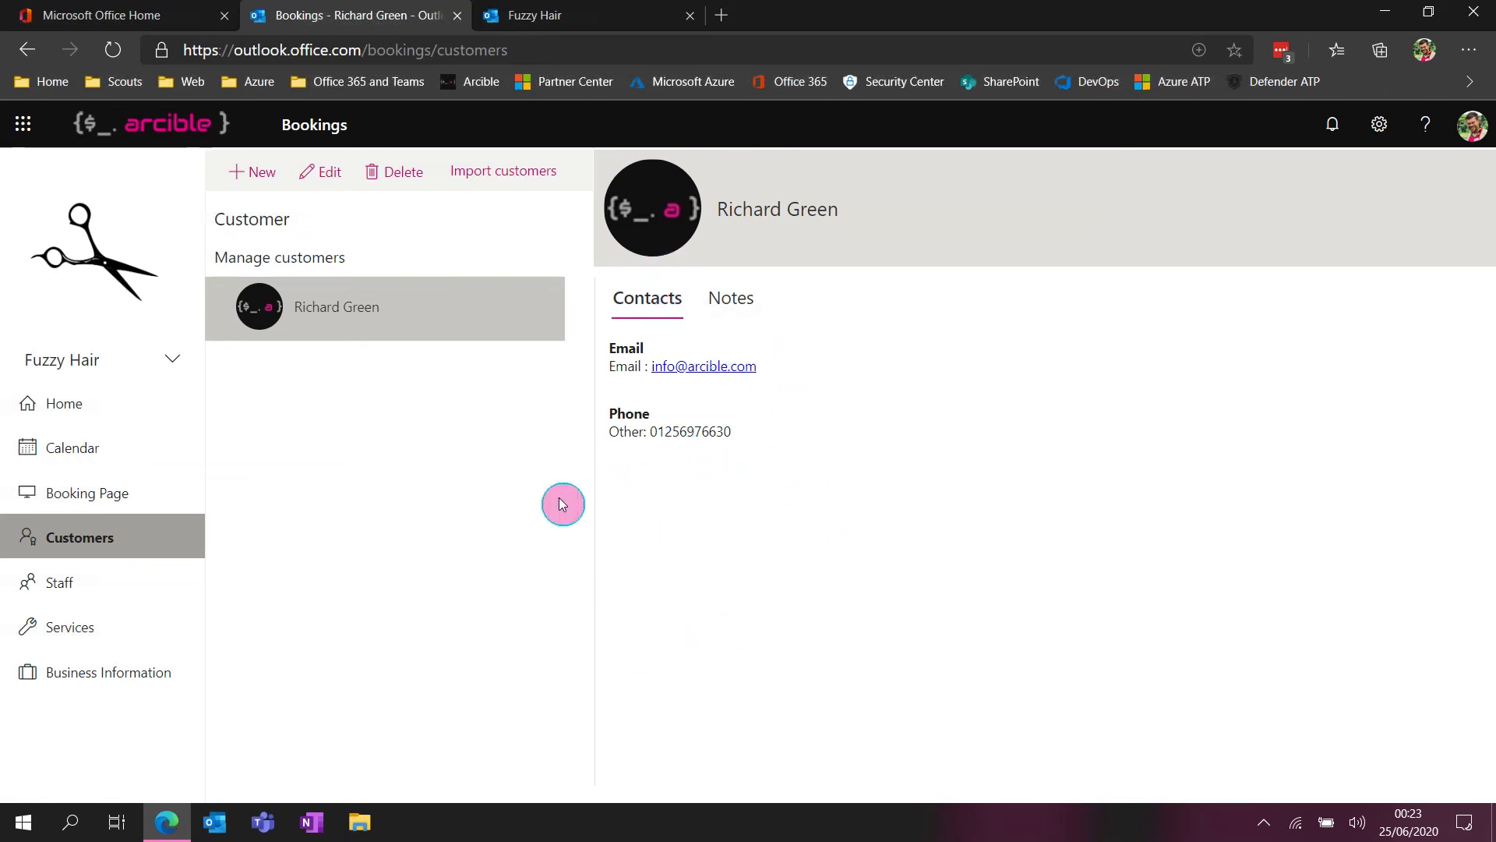
{"action": "left_click", "coordinate": [399, 189]}
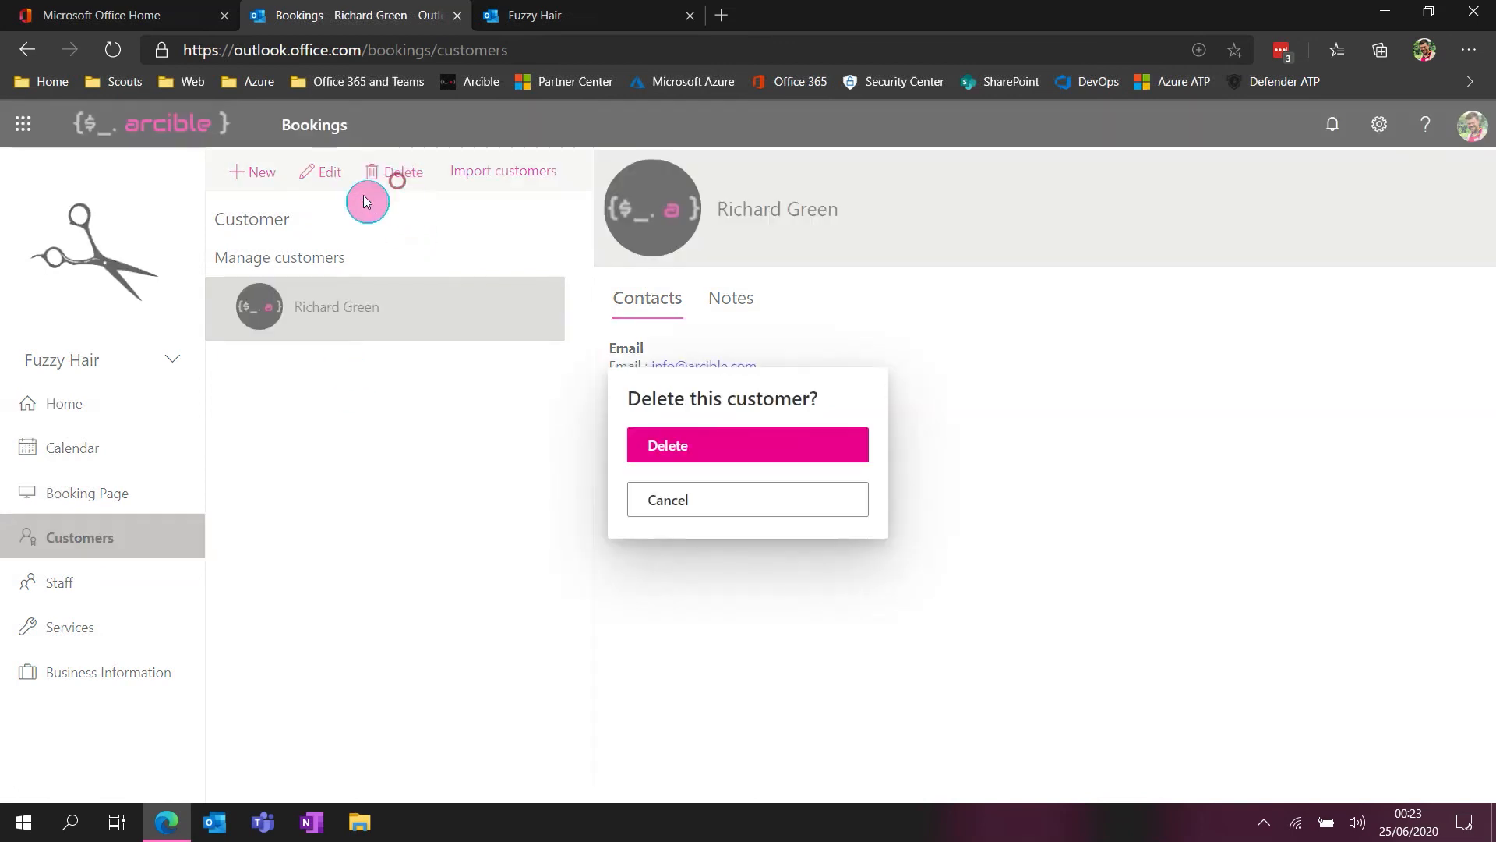
{"action": "left_click", "coordinate": [738, 514]}
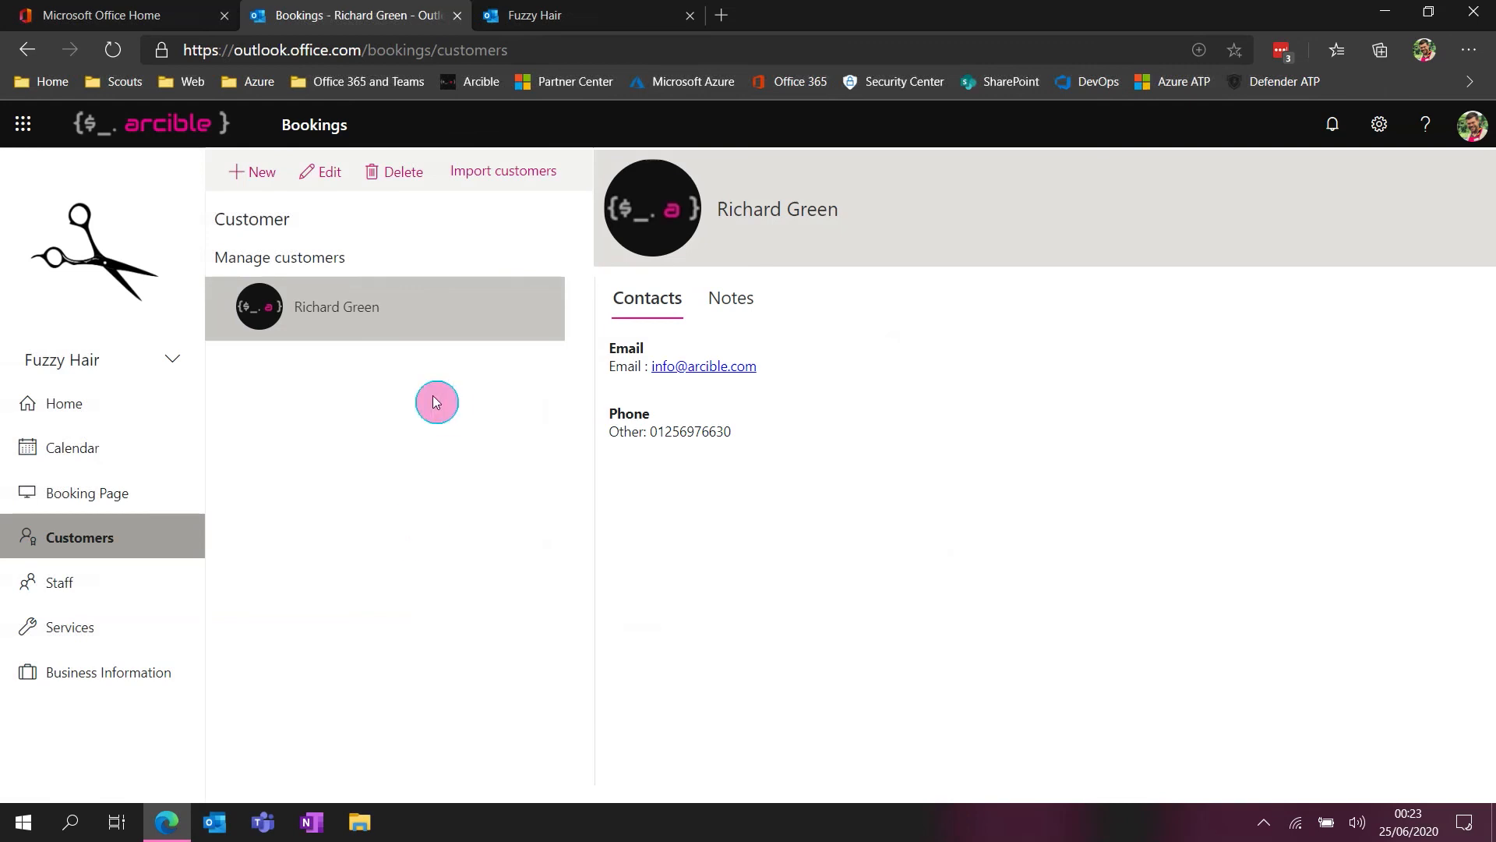
Open the Arcible Bookings page at arcible.com/book in a new browser tab
{"action": "left_click", "coordinate": [543, 169]}
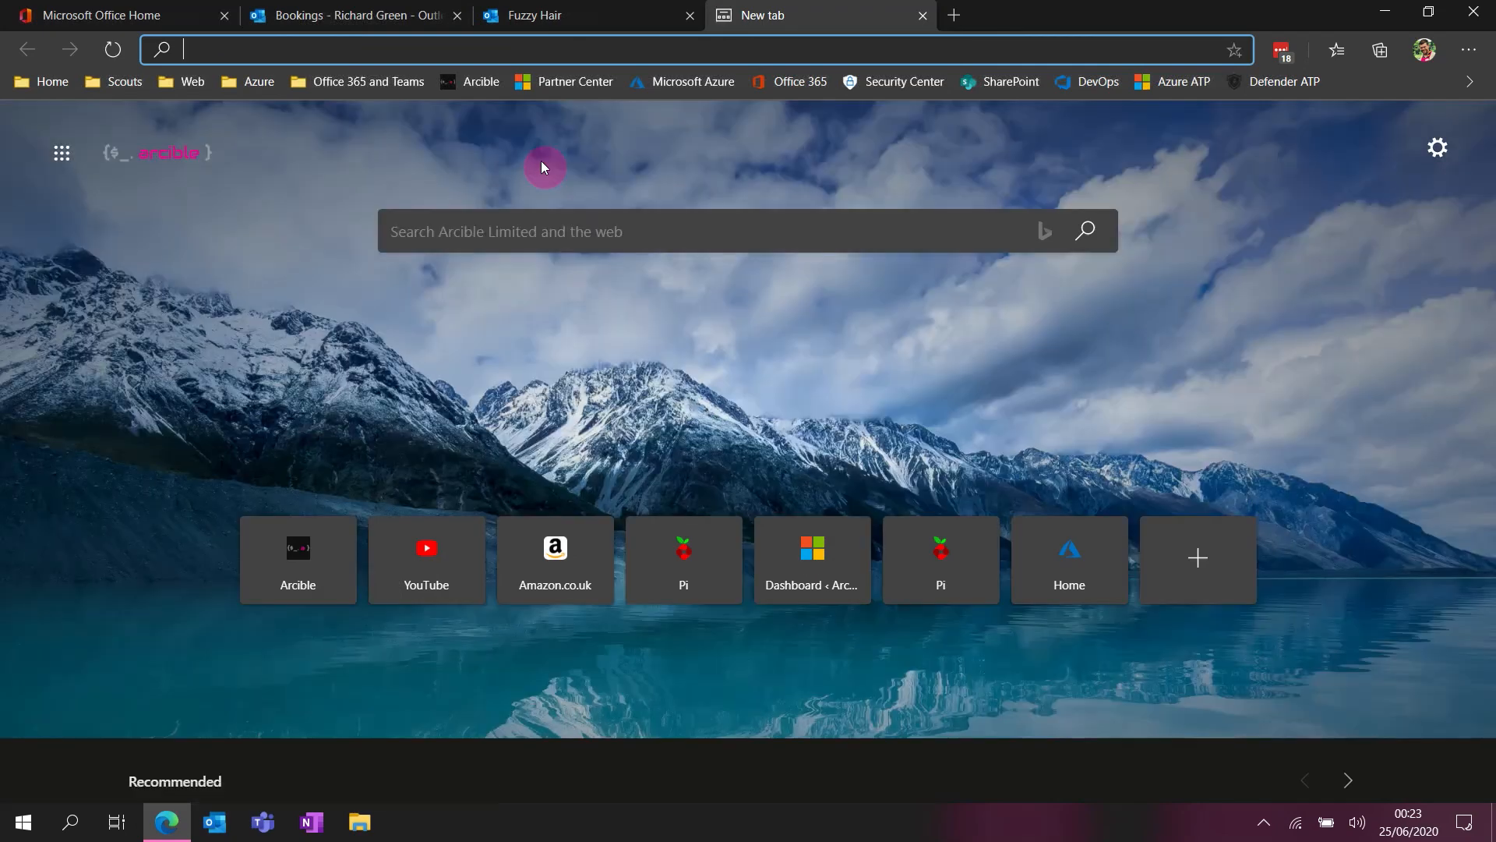
{"action": "type", "text": "arcible.com/"}
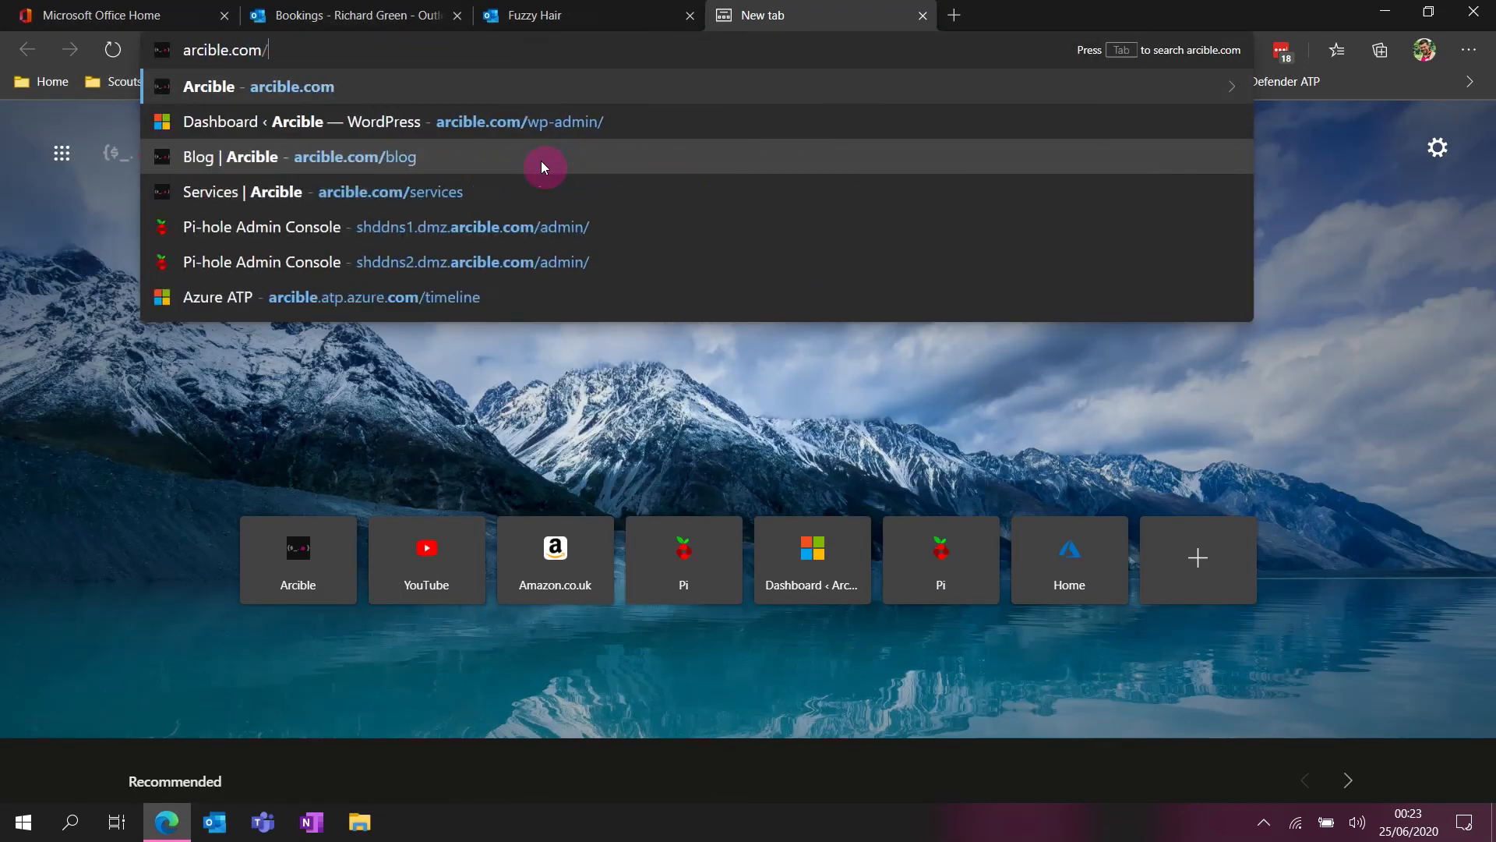
{"action": "type", "text": "book"}
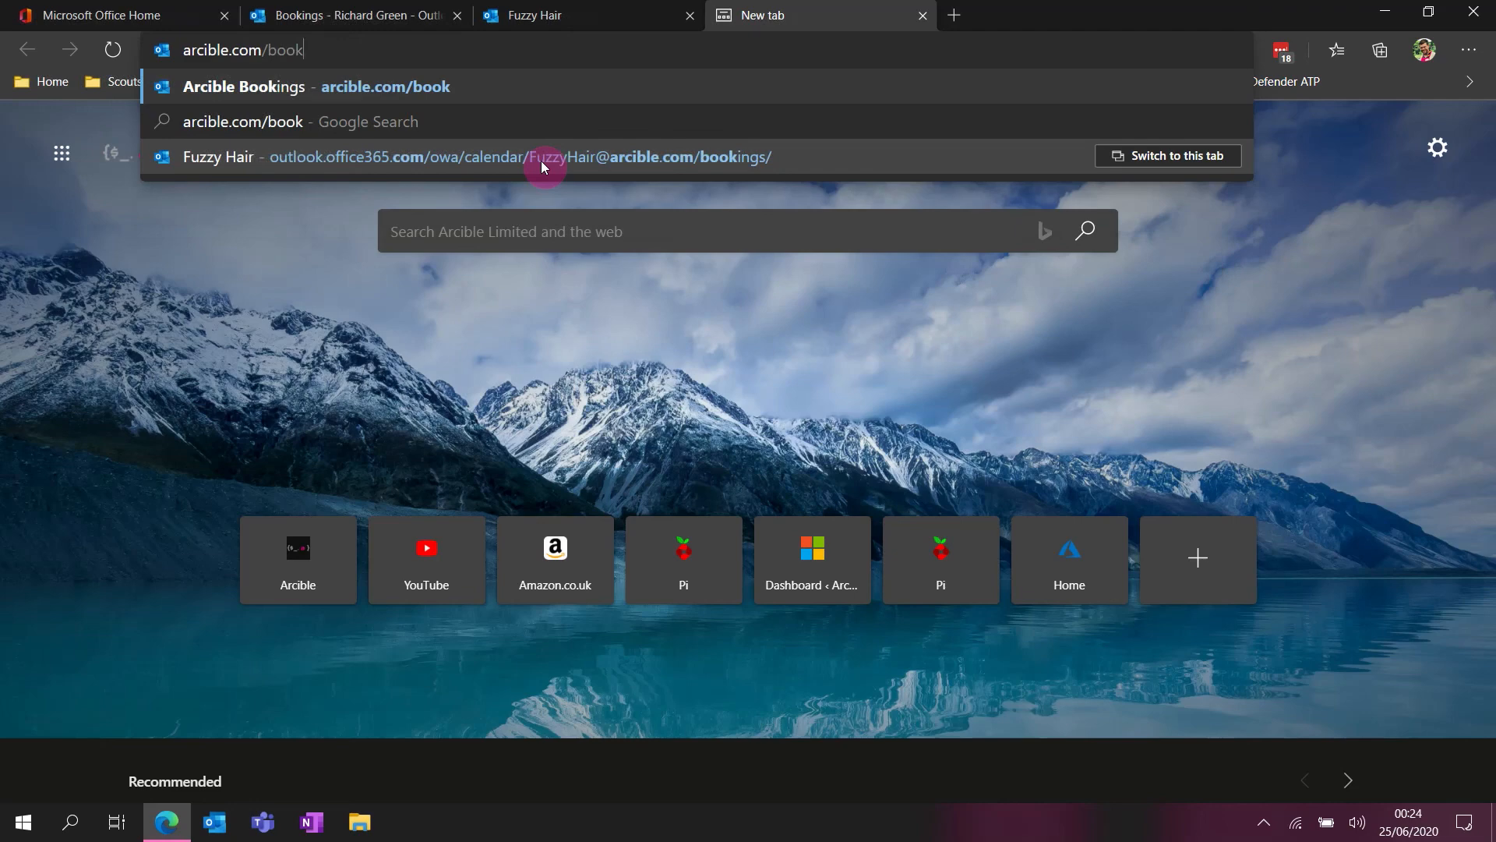
{"action": "key", "text": "Return"}
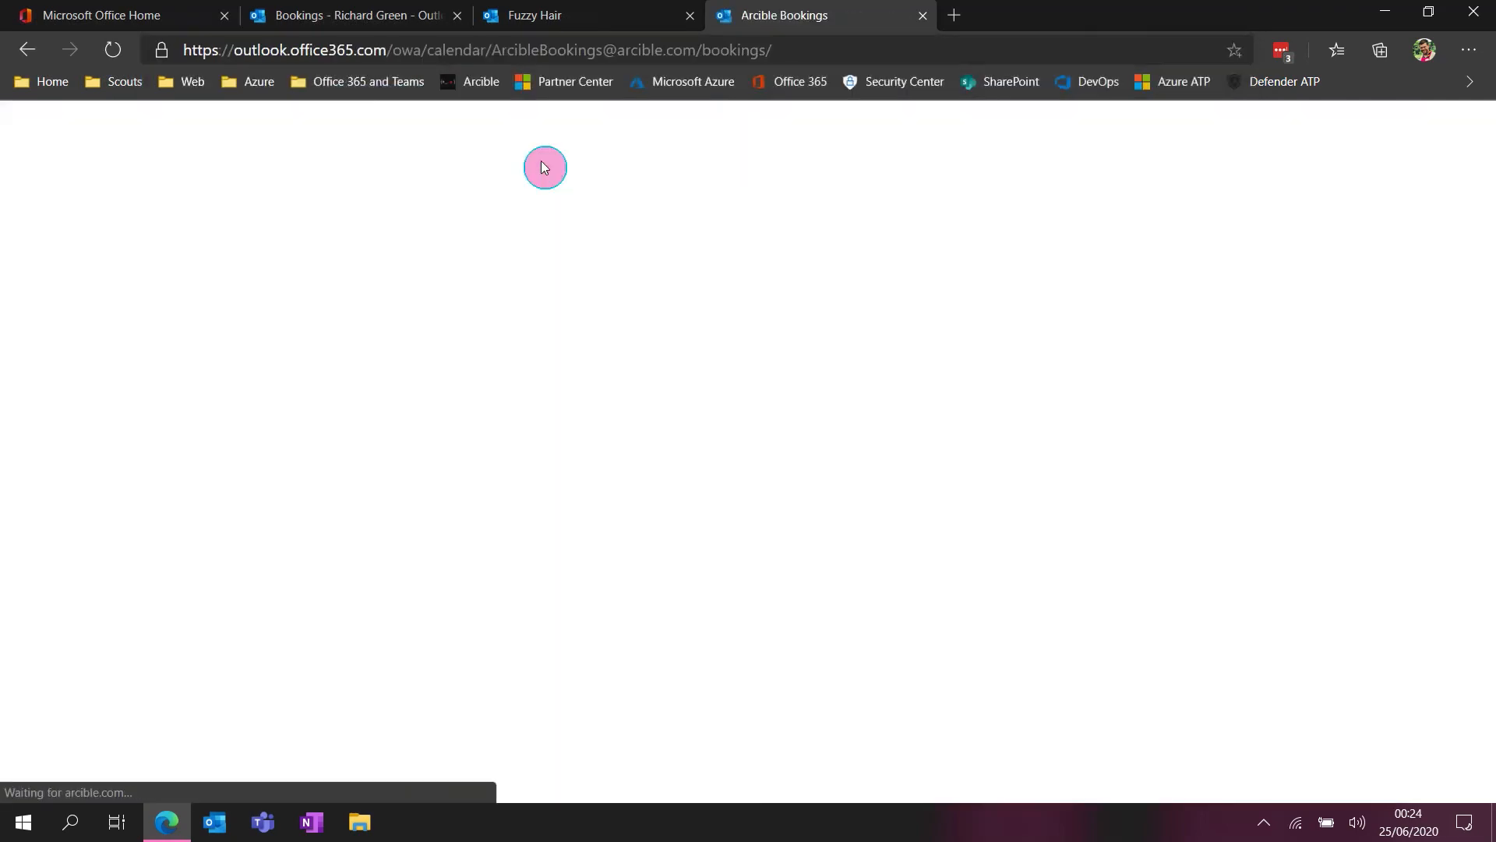